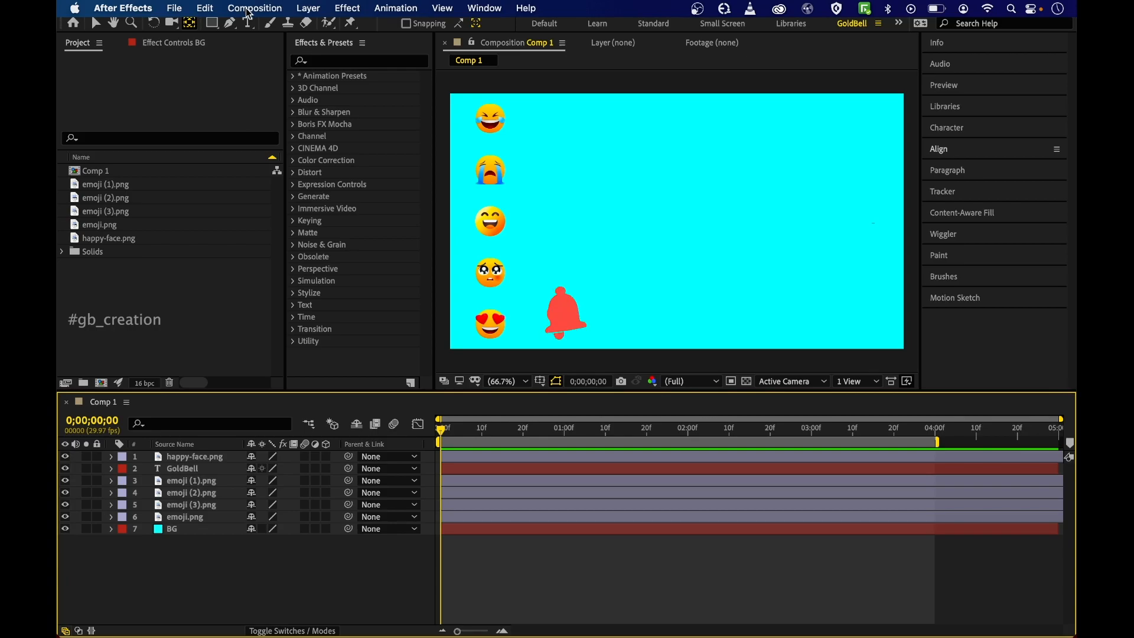
Step: Play back the Comp 1 emoji animation and stop it at about 0;00;03;05
left_click(248, 12)
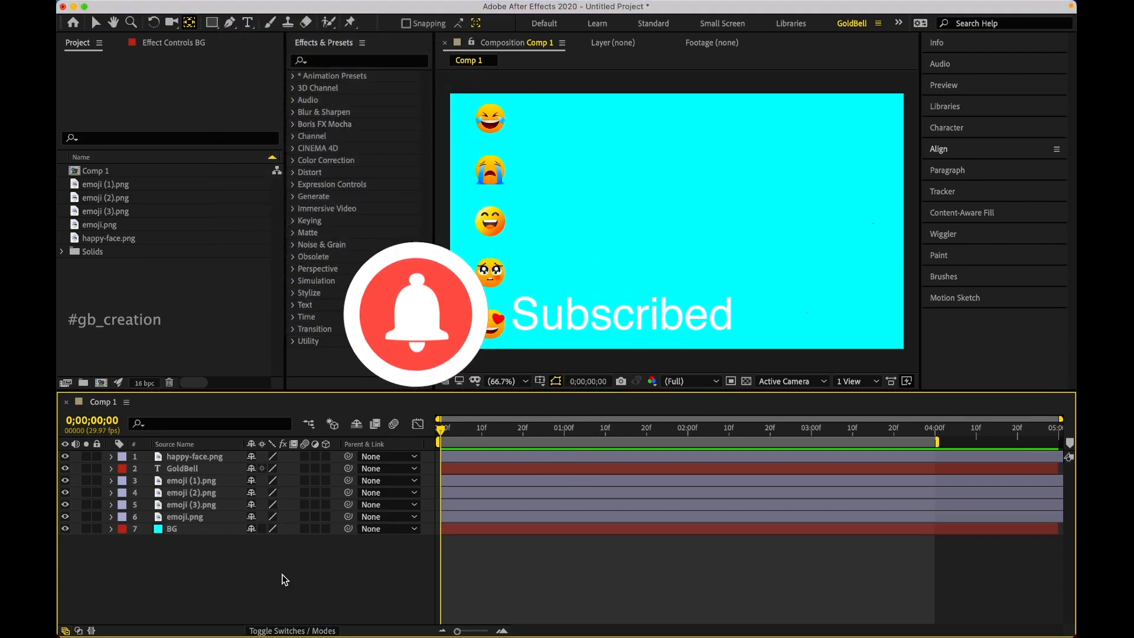
key("space")
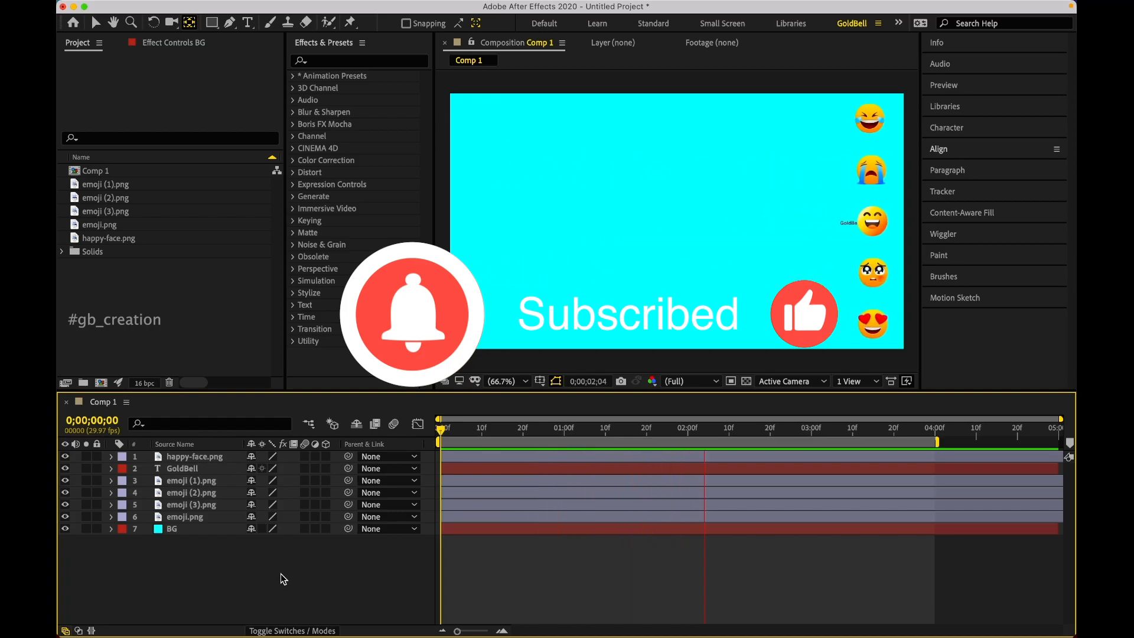
key("space")
Step: Select all Comp 1 layers and examine the emojis' motion paths up close in the composition view
left_click_drag(228, 552, 223, 455)
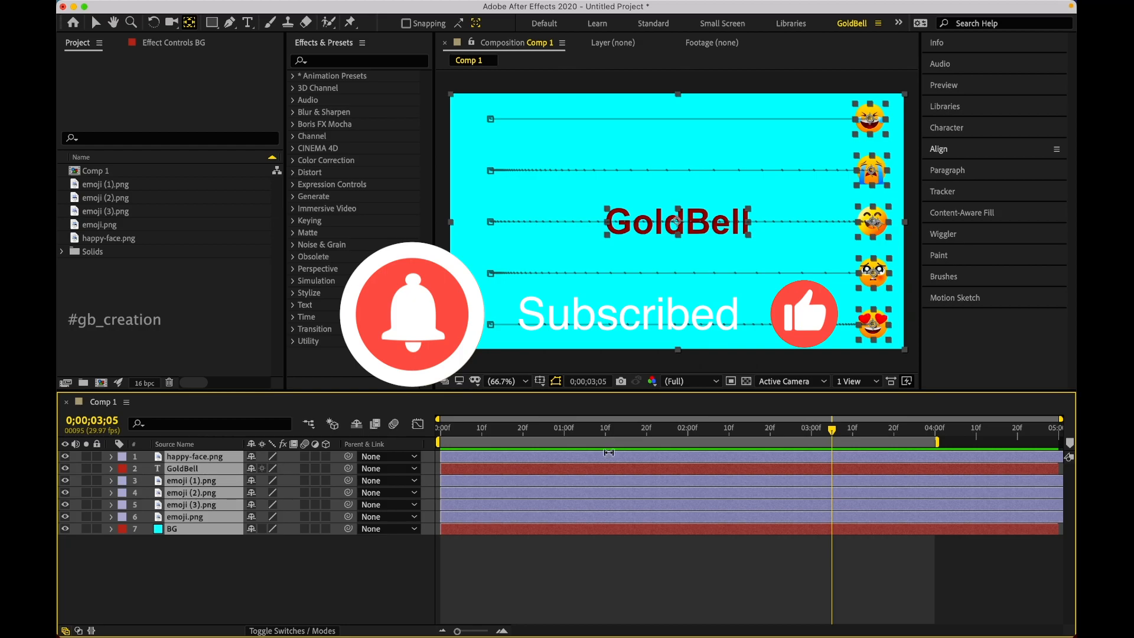
left_click(517, 384)
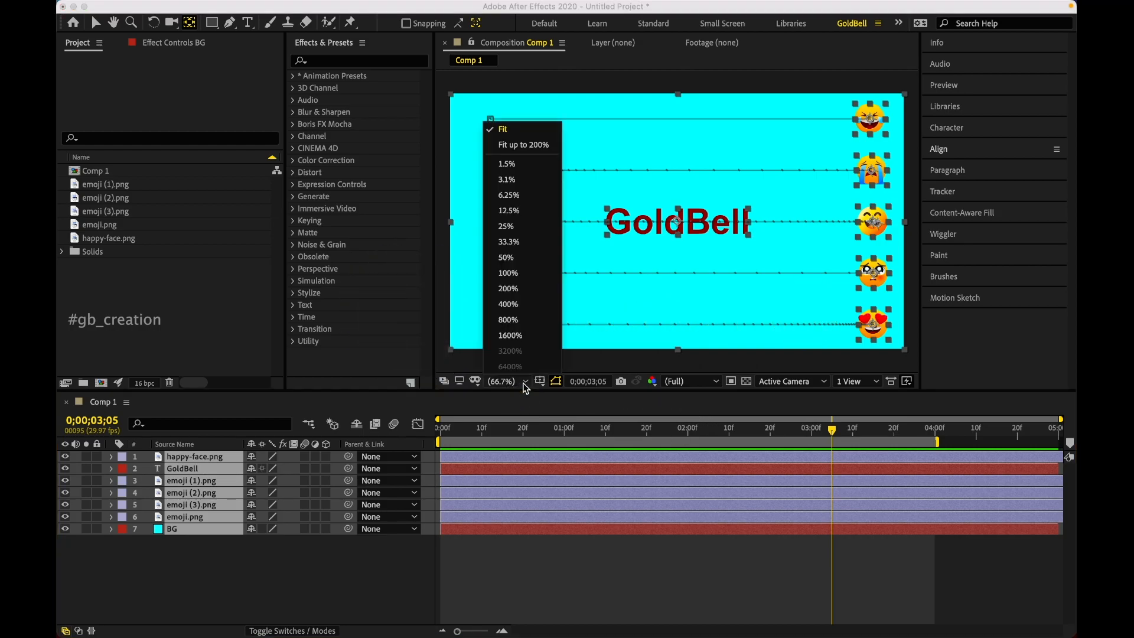
left_click(512, 274)
scroll(521, 281, "down", 4)
scroll(522, 284, "up", 5)
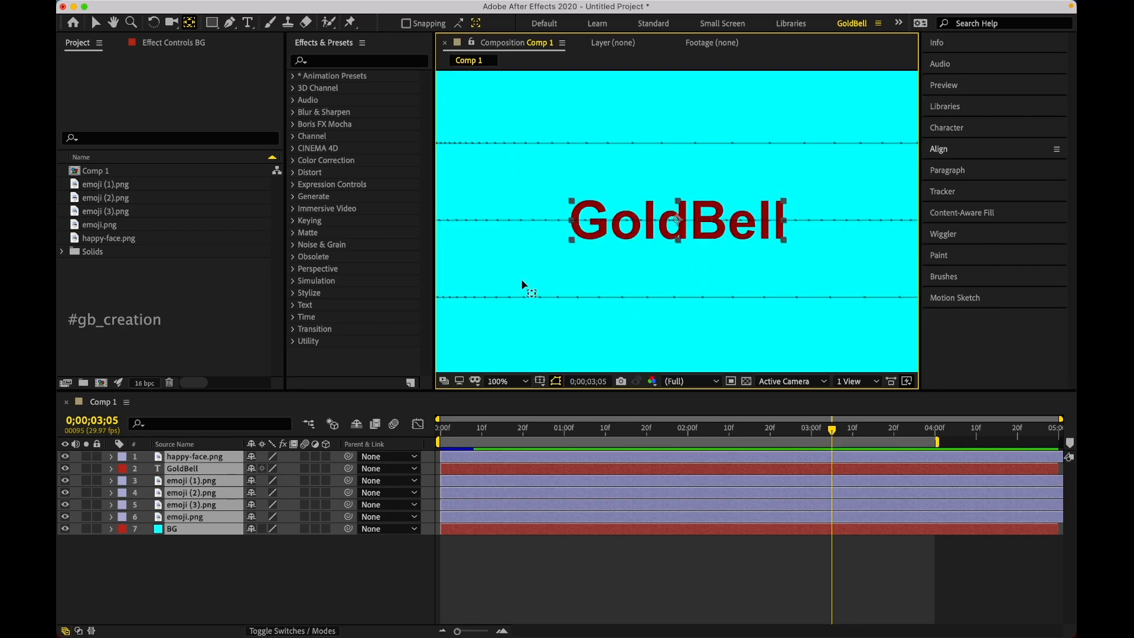
key("space")
left_click_drag(521, 283, 882, 126)
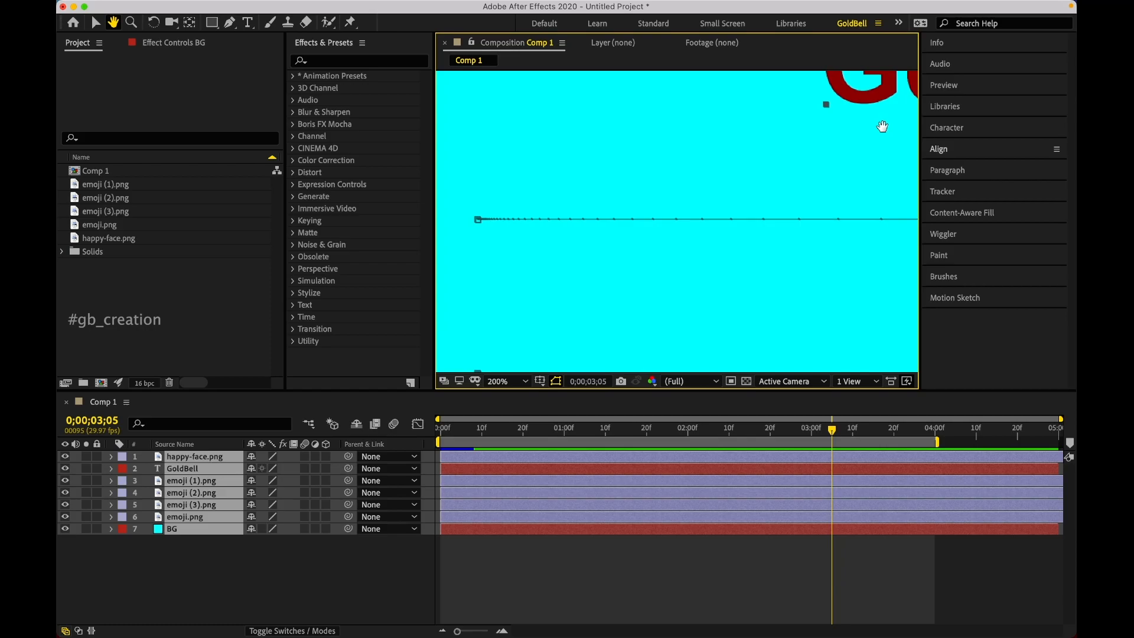
key("y")
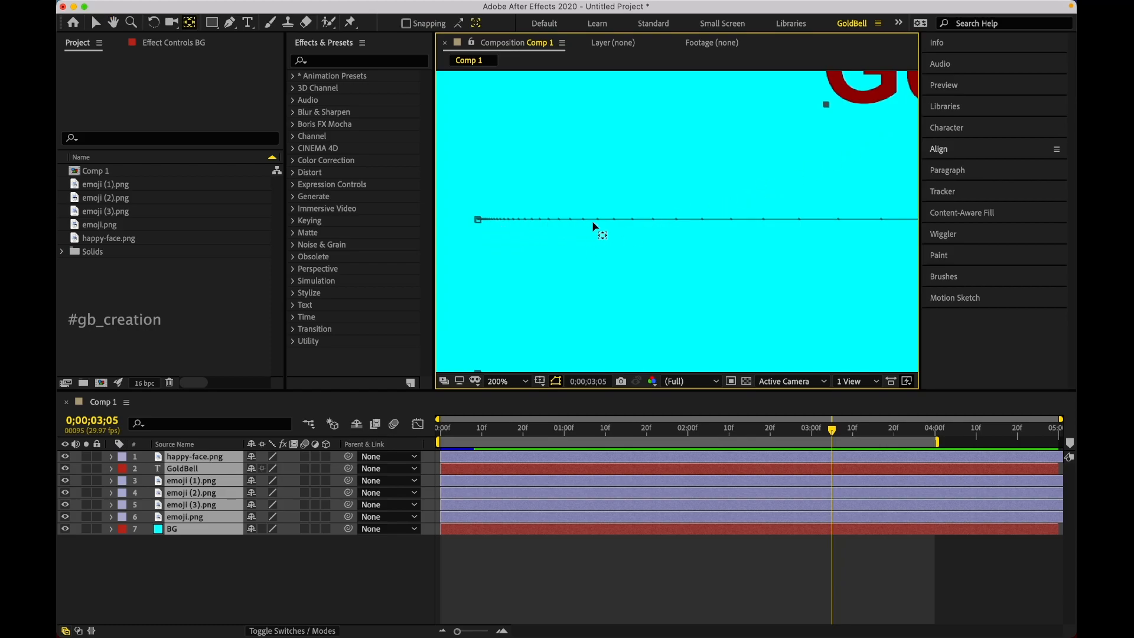
key("space")
left_click_drag(737, 260, 273, 265)
key("space")
left_click_drag(652, 274, 569, 273)
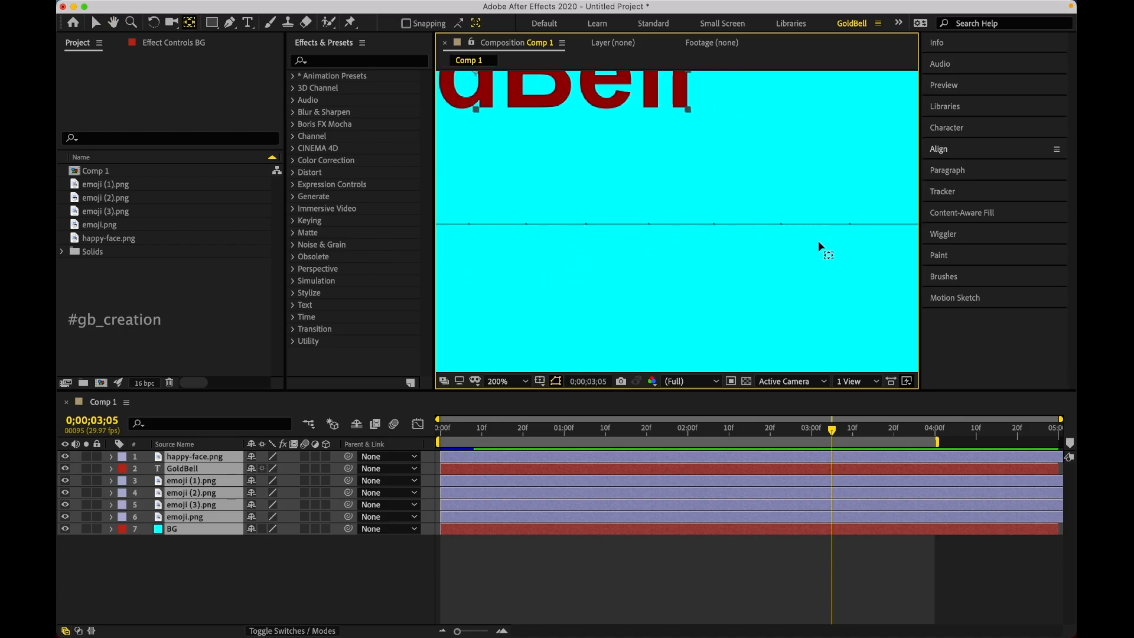
scroll(725, 262, "up", 1)
scroll(727, 267, "down", 3)
key("space")
left_click_drag(655, 269, 691, 205)
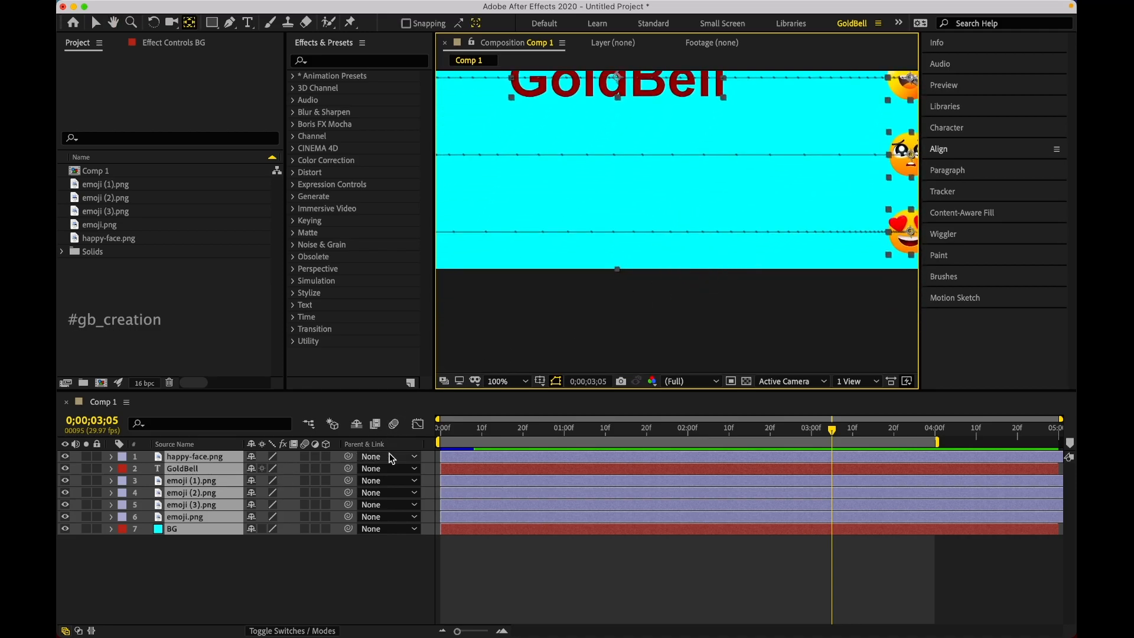
Step: Look at the selected layers' curves in the Graph Editor, return to the layer bars and deselect all layers
left_click(419, 424)
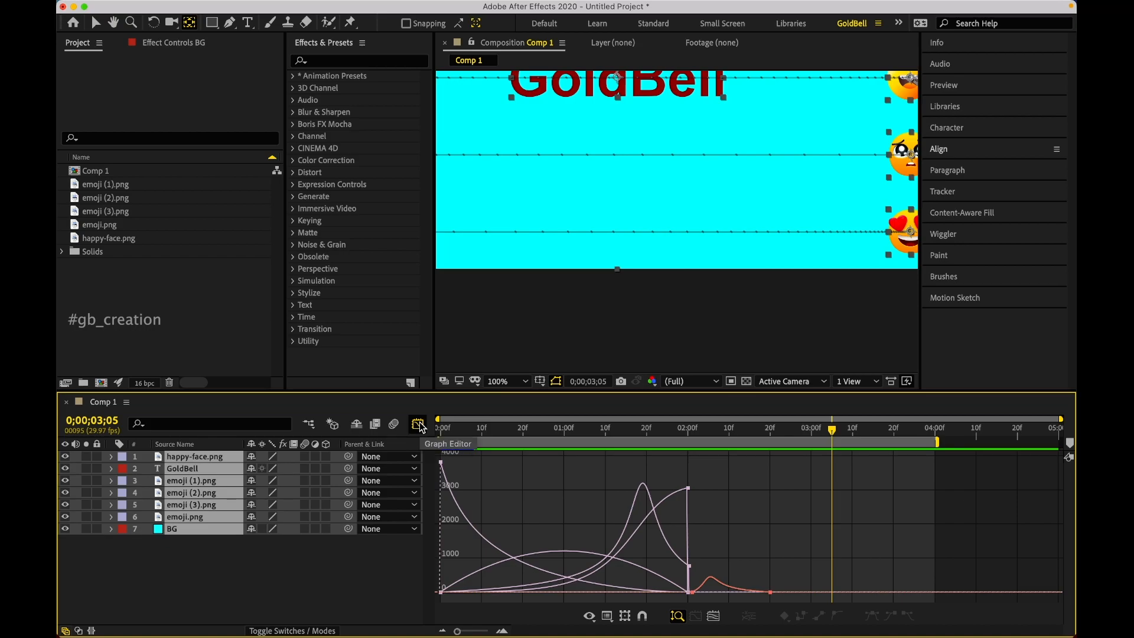
left_click(419, 425)
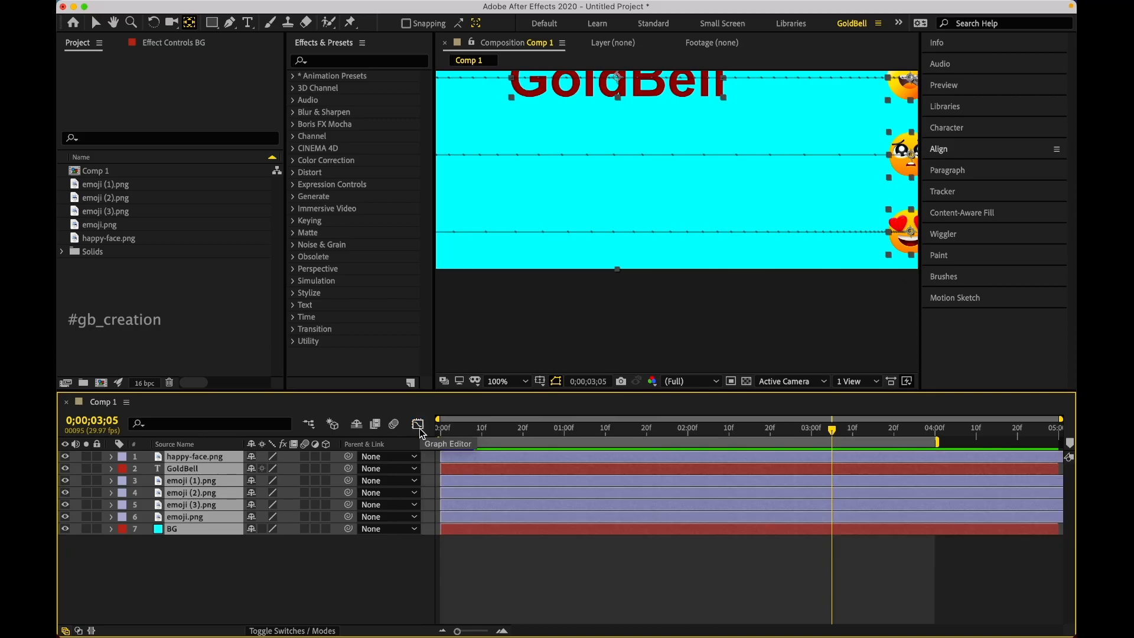
left_click(372, 580)
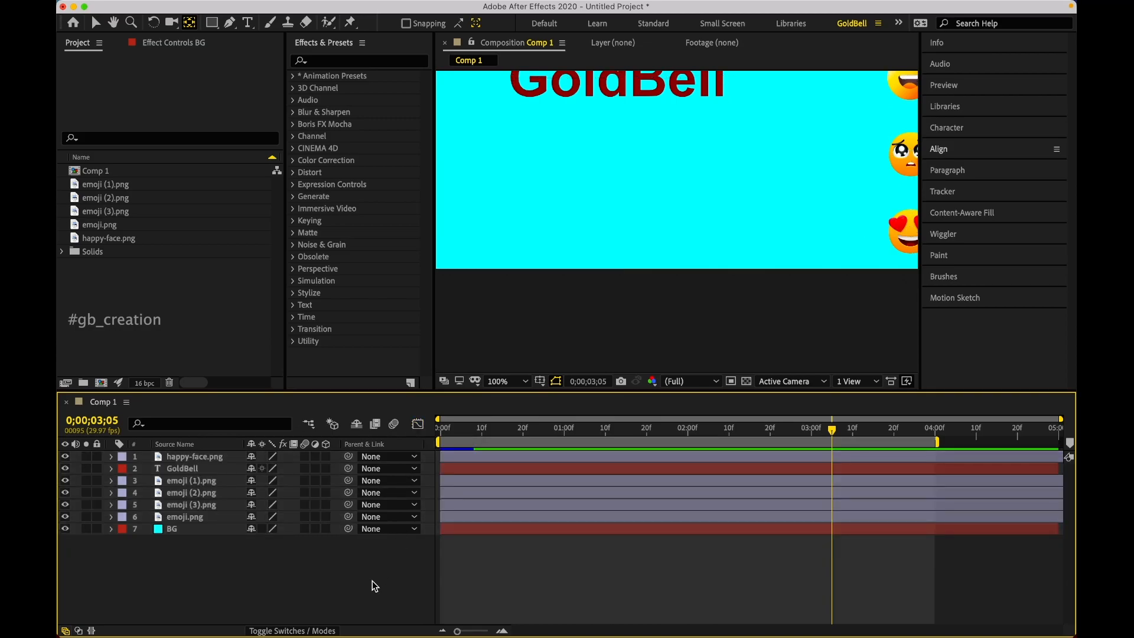
Step: Create a new composition named Graph Editor, sampling the cyan of the current composition as its background color
mouse_move(328, 3)
left_click(255, 8)
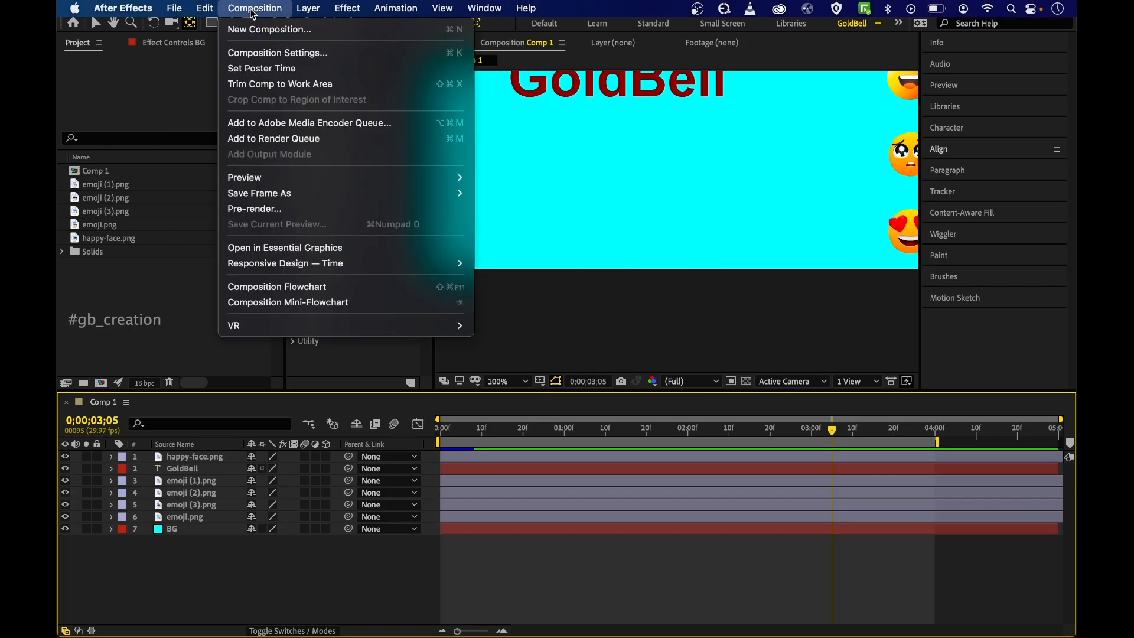
left_click(265, 30)
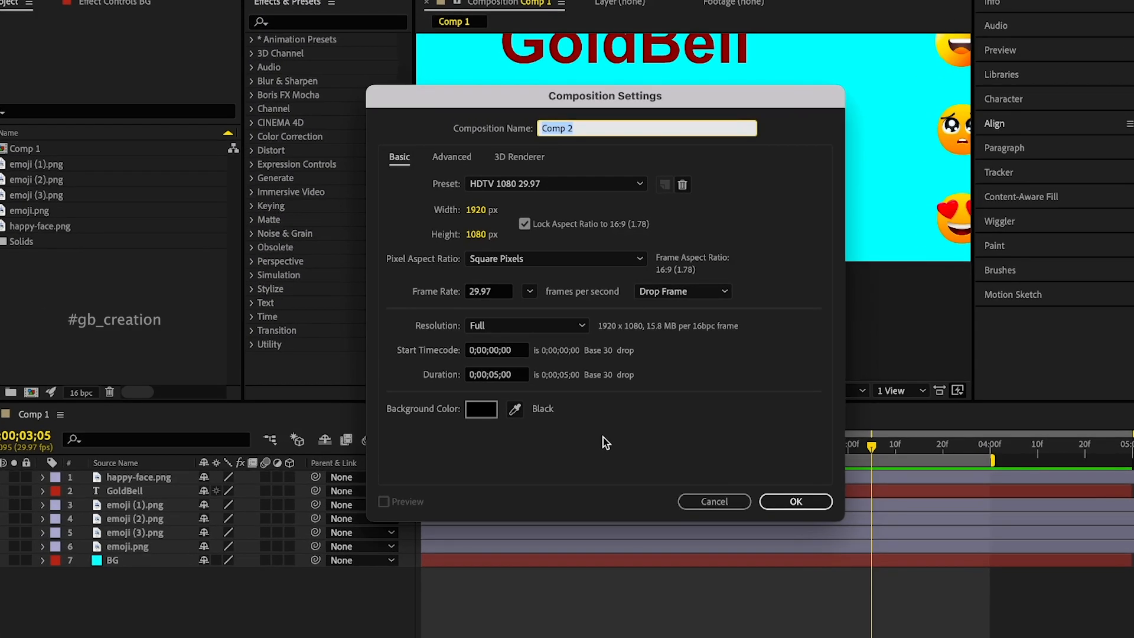
key("BackSpace")
type("Graph Editor")
left_click(513, 413)
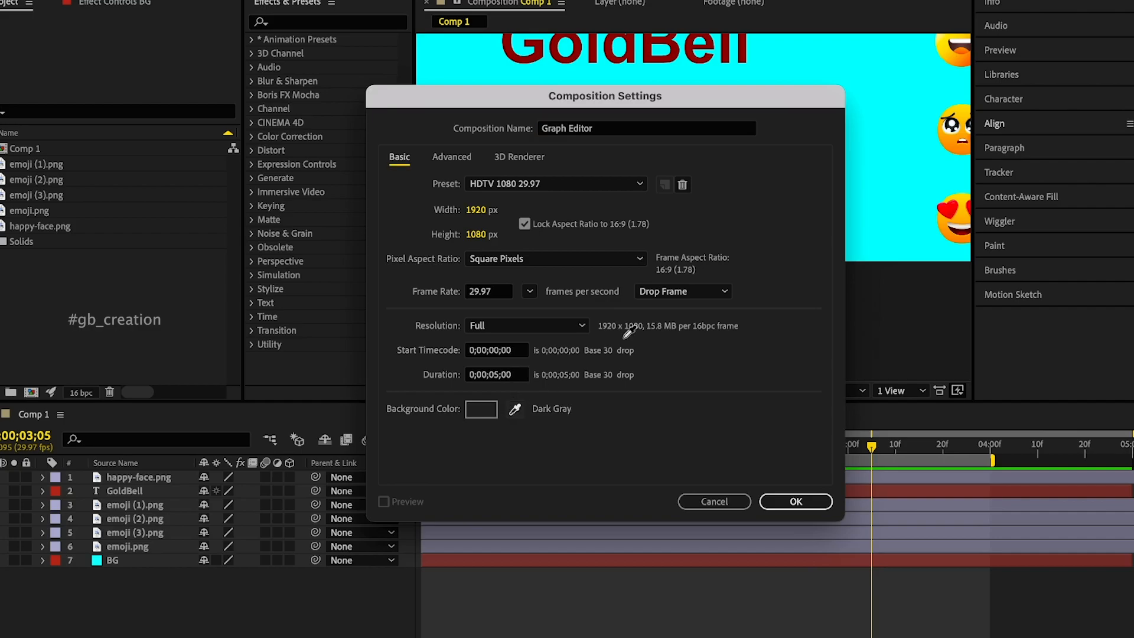
left_click(876, 187)
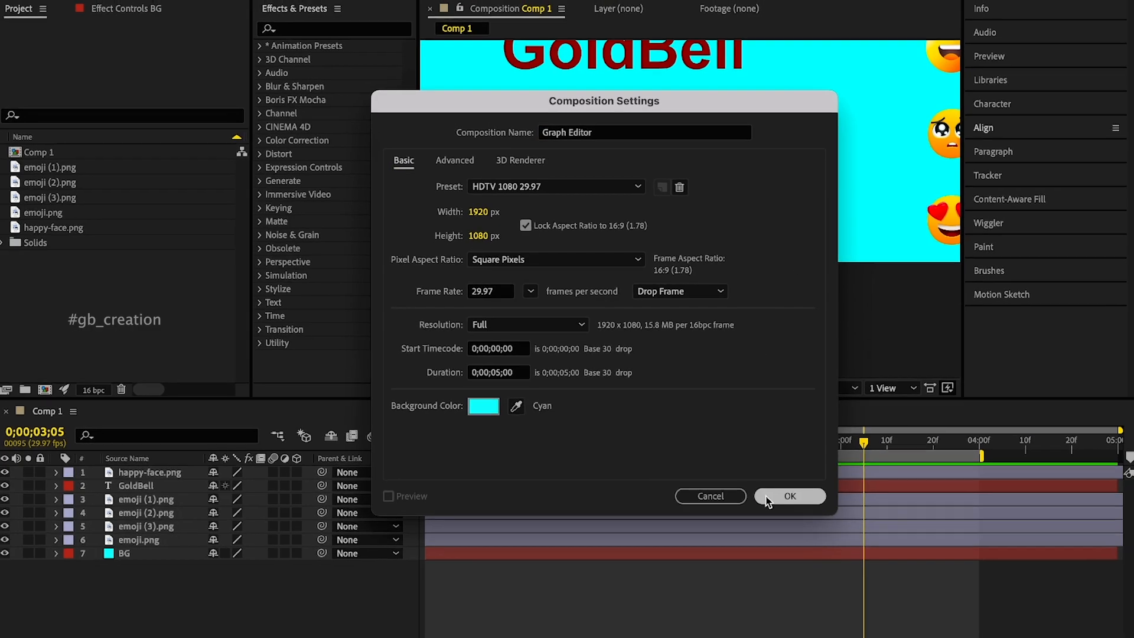
left_click(767, 499)
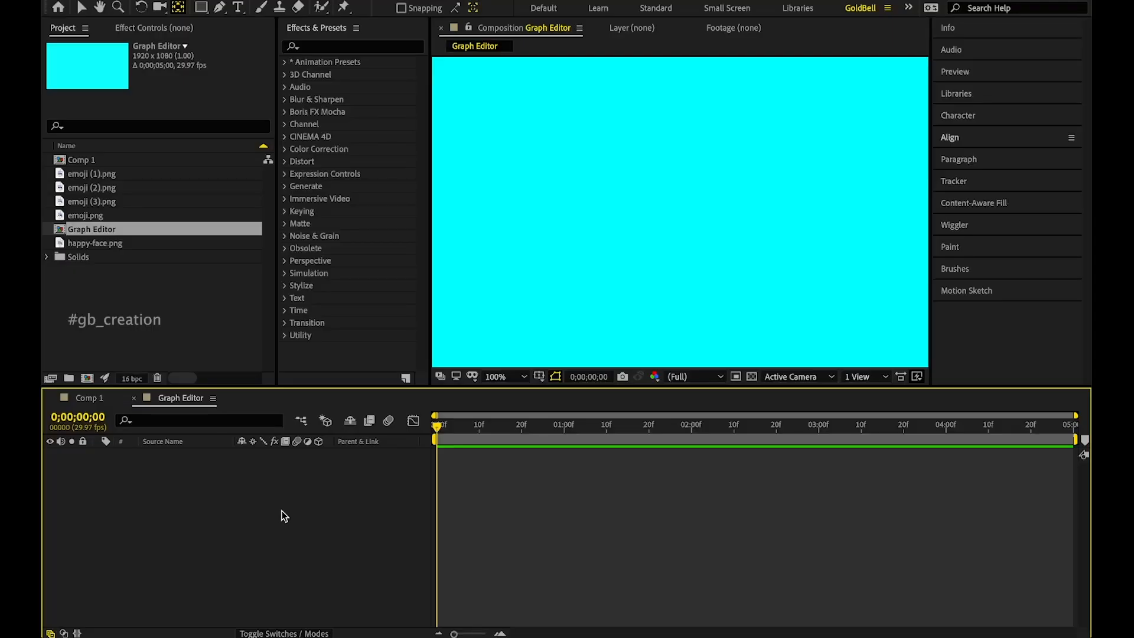
Step: Add emoji.png, emoji (1).png, emoji (2).png, emoji (3).png and happy-face.png as layers, with happy-face.png at the bottom of the stack
left_click(91, 174)
left_click(146, 225)
left_click(97, 210)
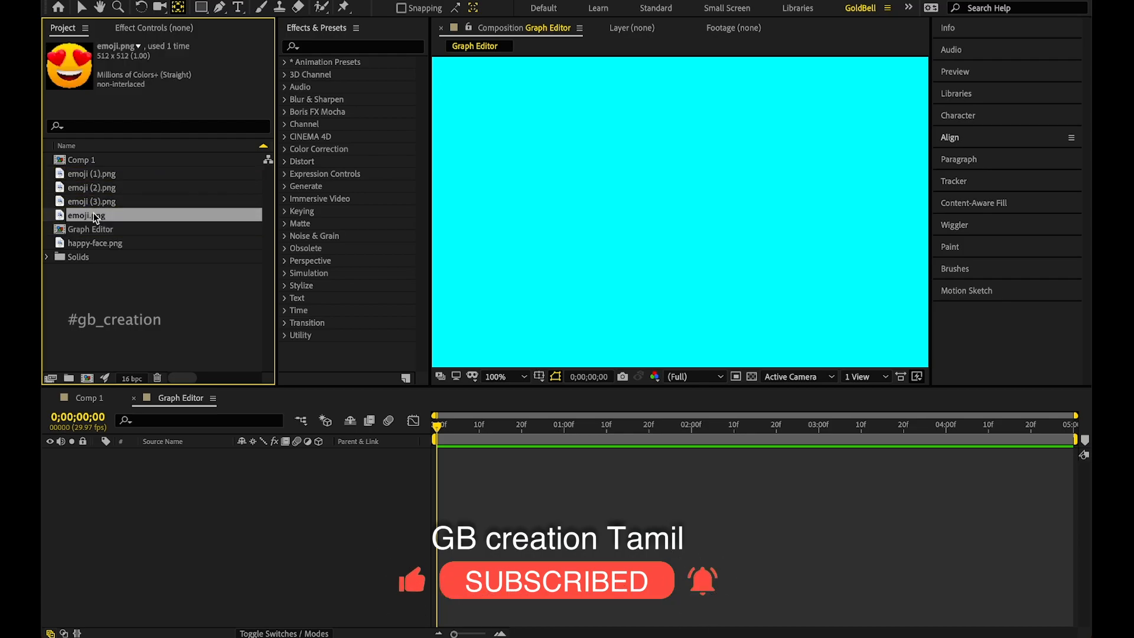
left_click(91, 177, "shift")
left_click_drag(90, 177, 124, 469)
left_click_drag(93, 247, 147, 505)
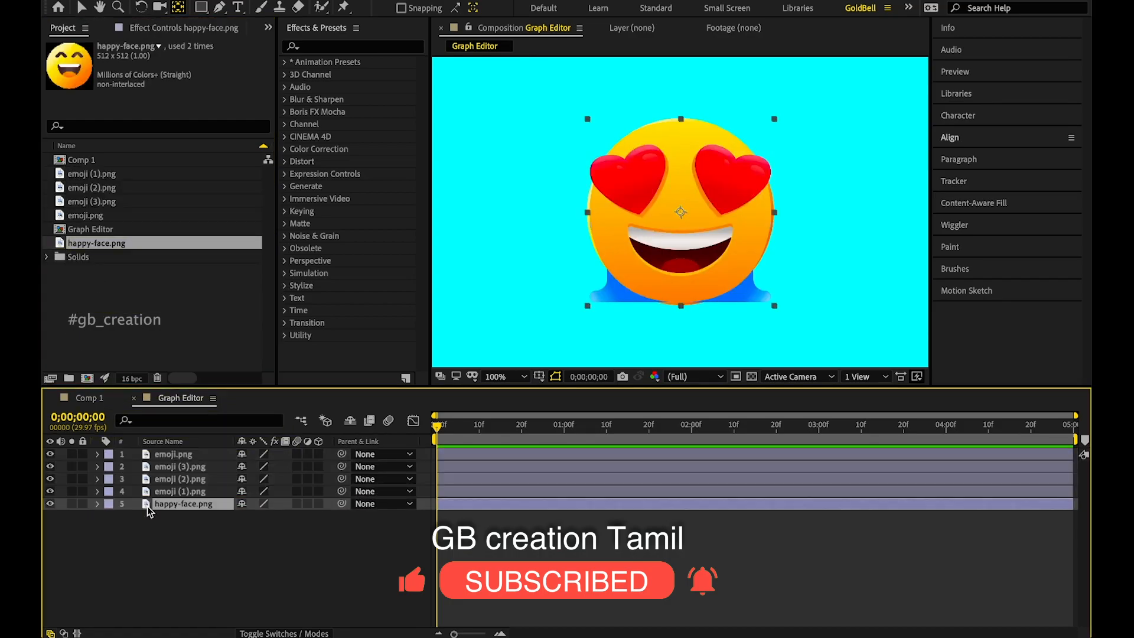
Step: Set the scale of all five emoji layers to 25% and clear the selection
left_click_drag(223, 552, 195, 455)
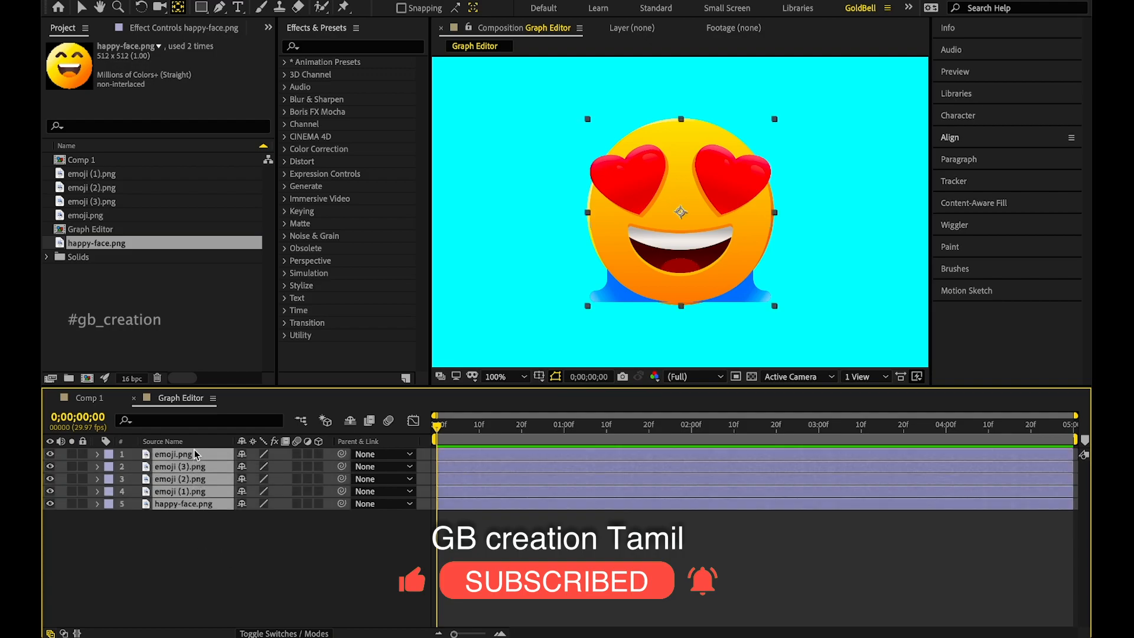
key("s")
left_click(259, 467)
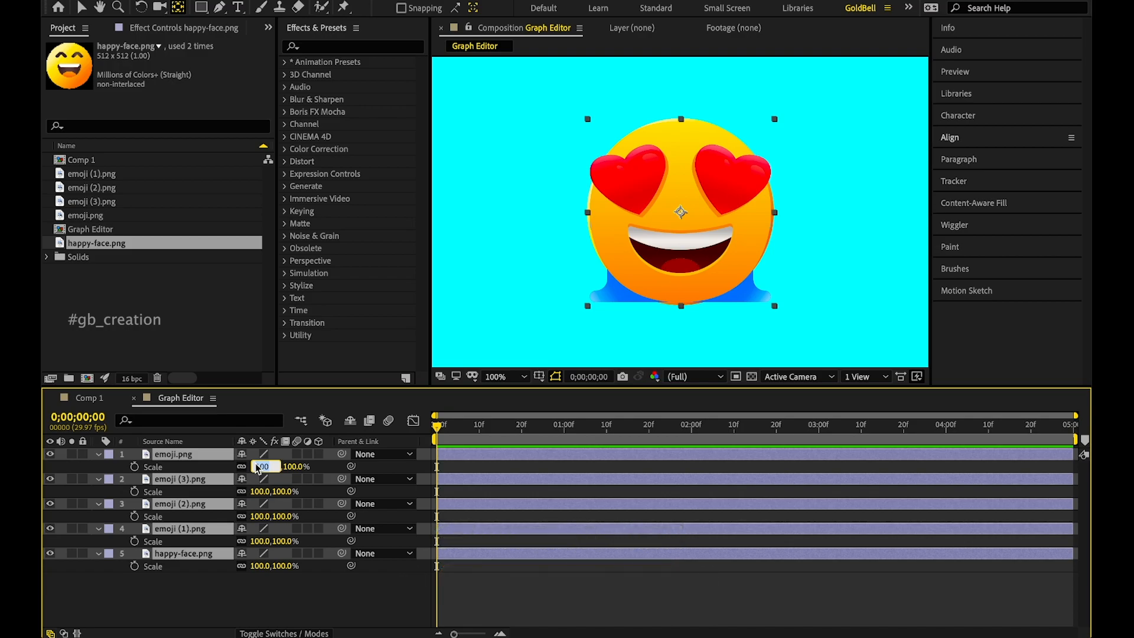
type("25")
key("Return")
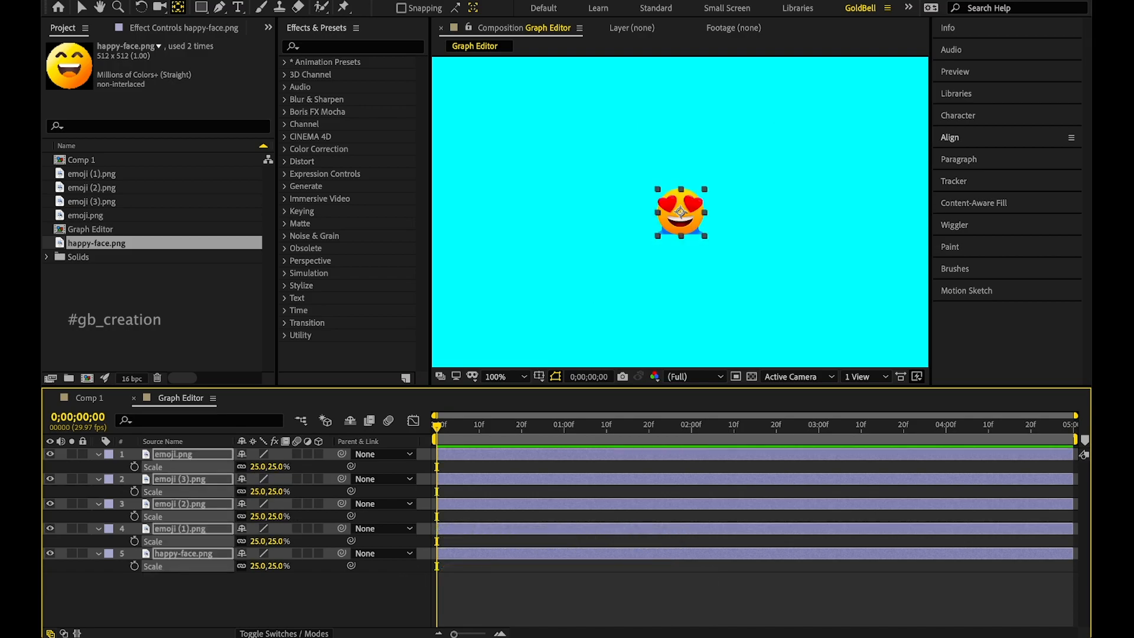
left_click(222, 614)
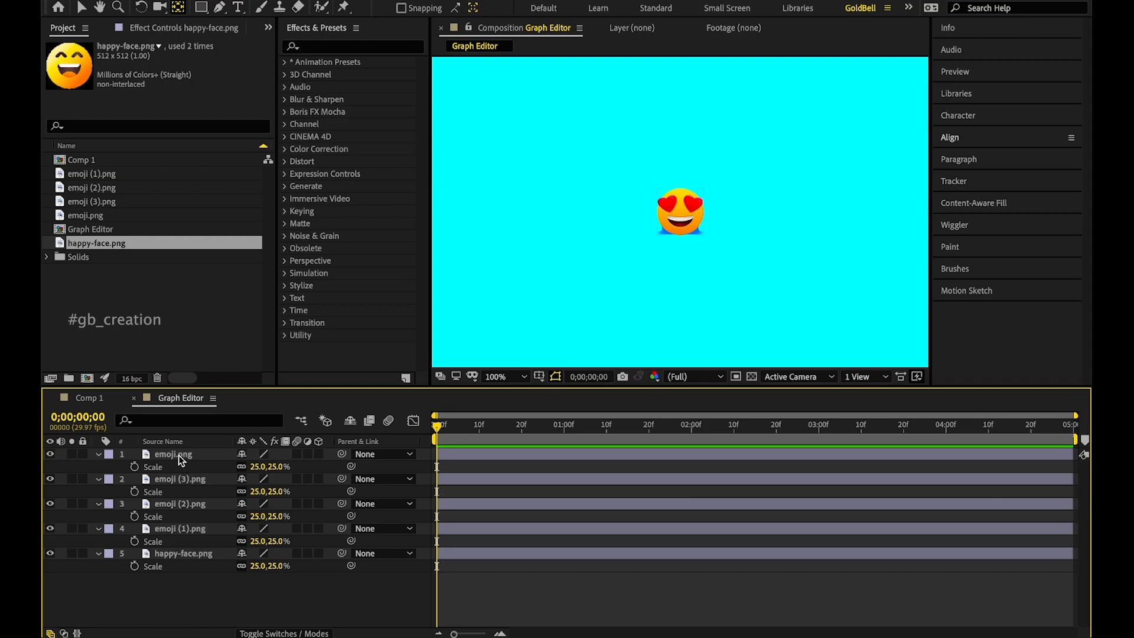
Step: Nudge the emoji.png layer straight up from the center to near the composition's upper edge
left_click(178, 455)
key("shift+Up")
key("shift+Up")
key("shift+Up")
key("shift+Up")
key("shift+Up")
key("shift+Up")
key("shift+Up")
key("shift+Up")
key("shift+Up")
key("shift+Up")
key("shift+Up")
key("shift+Up")
key("shift+Up")
key("shift+Up")
key("shift+Up")
key("shift+Up")
key("shift+Up")
key("shift+Up")
key("shift+Up")
key("shift+Up")
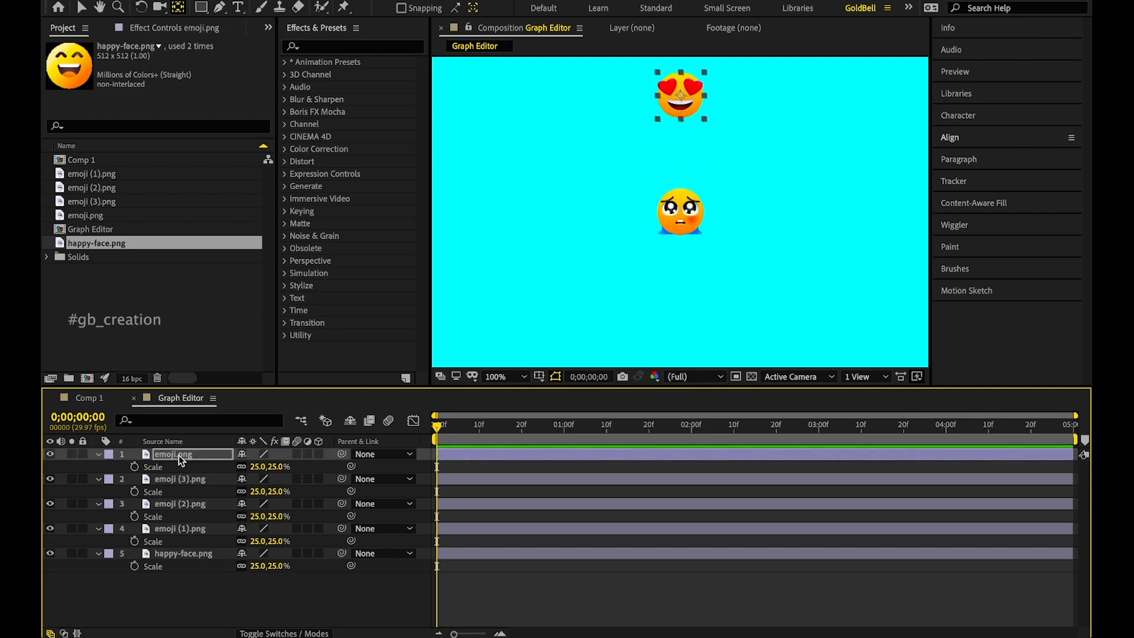
Step: Nudge the emoji (3).png layer straight up to halfway between the center and the heart-eyes emoji
key("ctrl+Down")
key("shift+Up")
key("shift+Up")
key("shift+Up")
key("shift+Up")
key("shift+Up")
key("shift+Up")
key("shift+Up")
key("shift+Up")
key("shift+Up")
key("shift+Up")
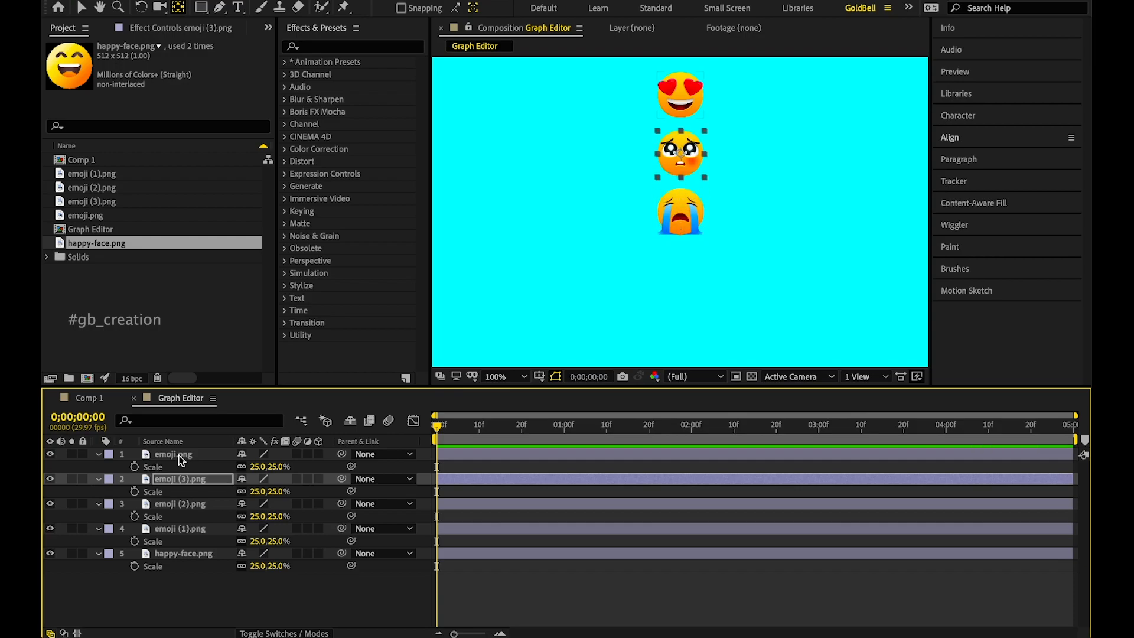
Step: Leave emoji (2).png in the center and nudge the emoji (1).png layer straight down to sit just below it
key("ctrl+Down")
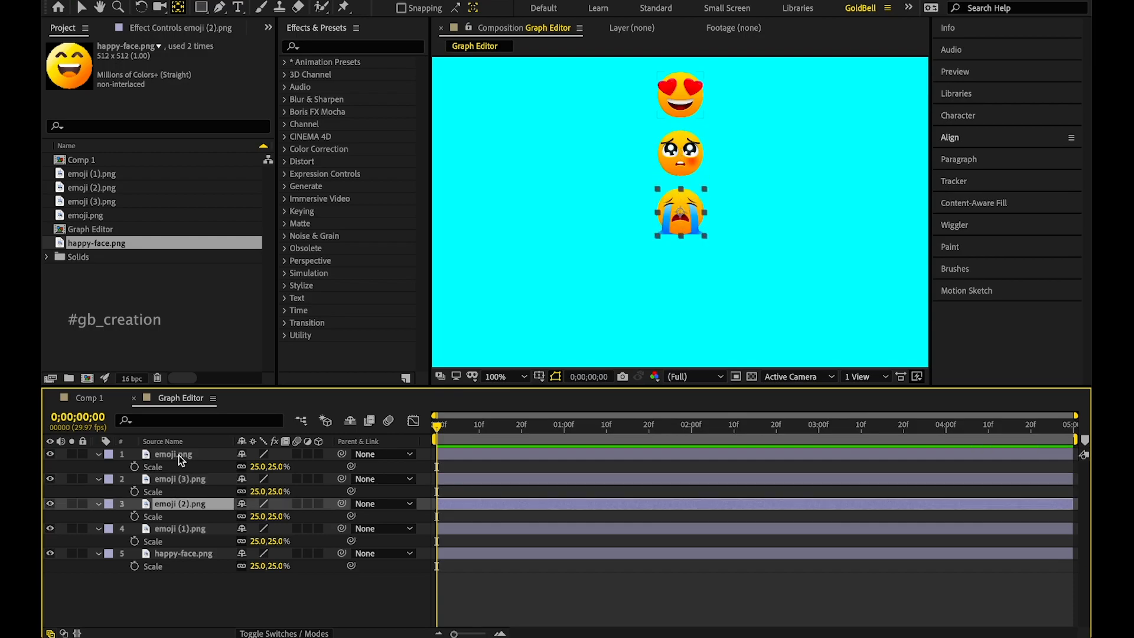
key("ctrl+Down")
key("shift+Down")
key("shift+Down")
key("shift+Down")
key("shift+Down")
key("shift+Down")
key("shift+Down")
key("shift+Down")
key("shift+Down")
key("shift+Down")
key("shift+Down")
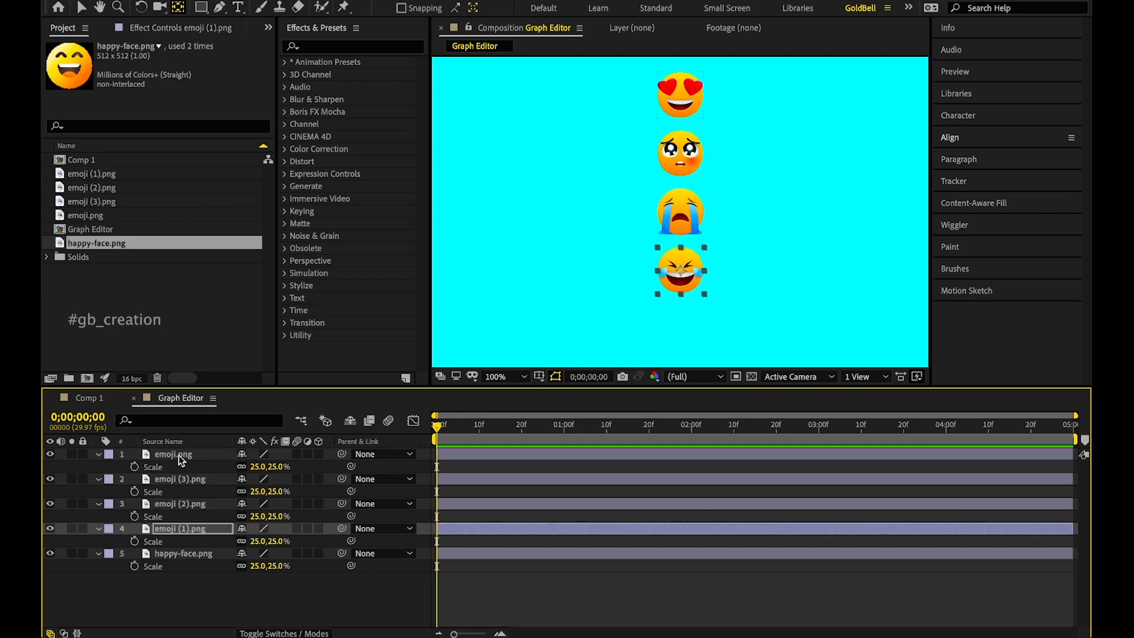
Step: Nudge the happy-face.png layer straight down below the laughing emoji, near the composition's lower edge
key("ctrl+Down")
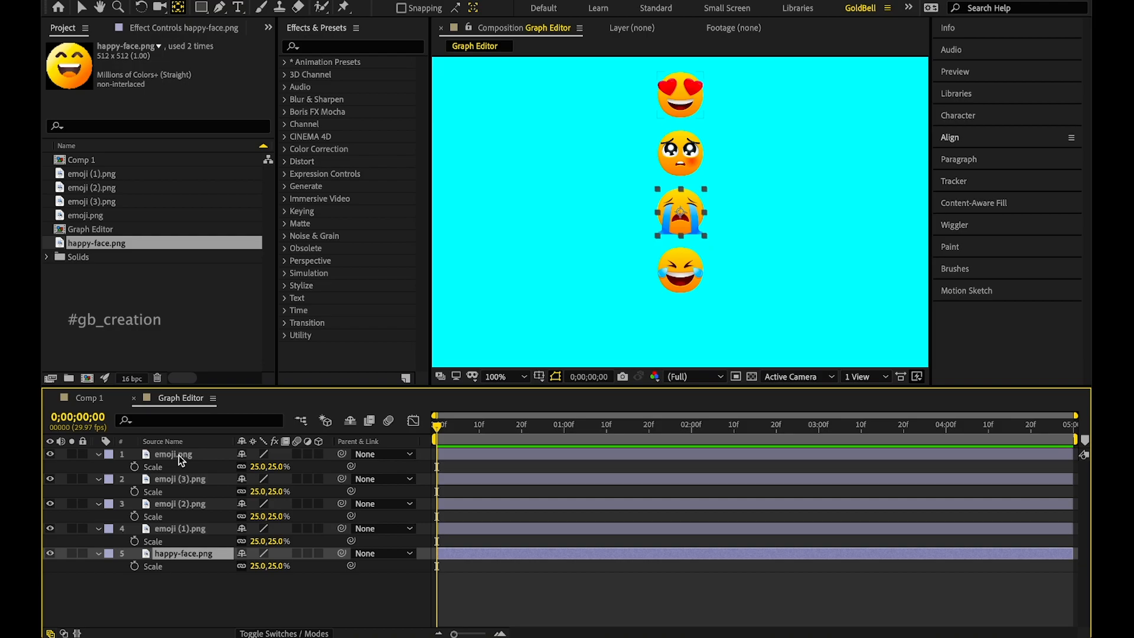
key("shift+Down")
key("shift+Down")
key("shift+Down")
key("shift+Down")
key("shift+Down")
key("shift+Down")
key("shift+Down")
key("shift+Down")
key("shift+Down")
key("shift+Down")
key("shift+Down")
key("shift+Down")
key("shift+Down")
key("shift+Down")
key("shift+Down")
key("shift+Down")
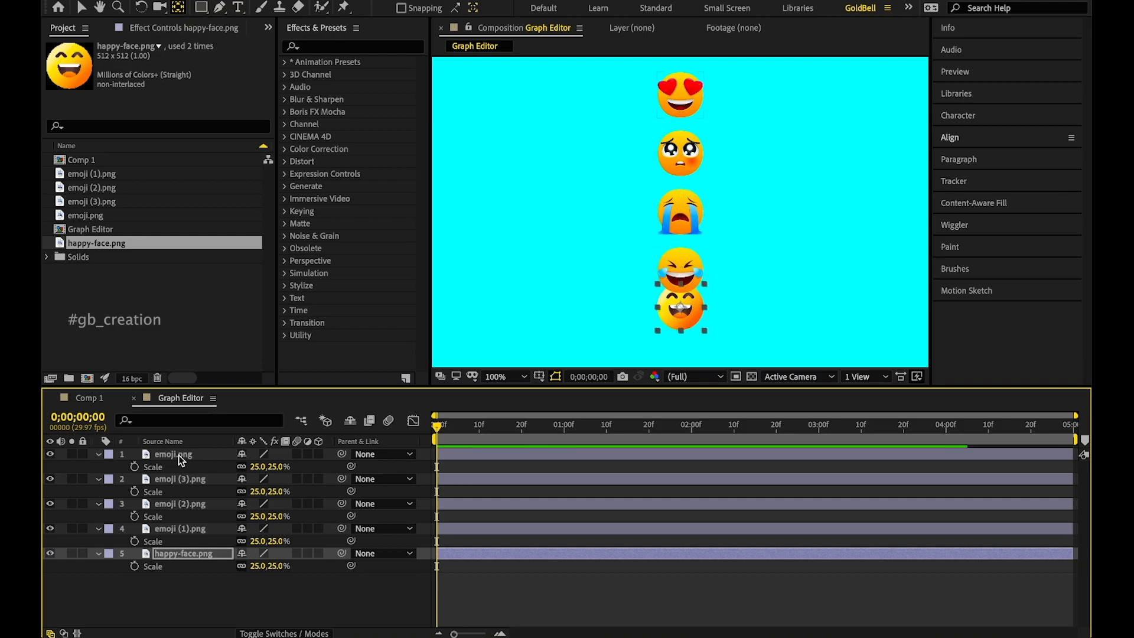
key("shift+Down")
key("shift+Down")
key("shift+Down")
key("shift+Down")
key("shift+Down")
key("shift+Down")
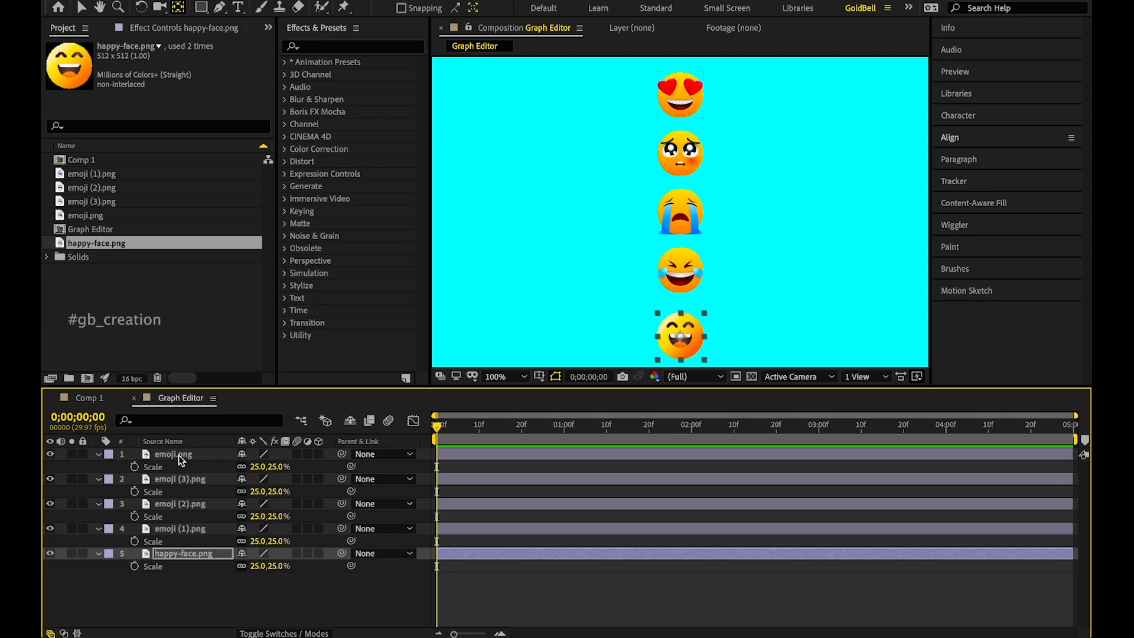
Step: Fit the composition in the view and distribute all five emoji layers evenly by their vertical centers
left_click(504, 377)
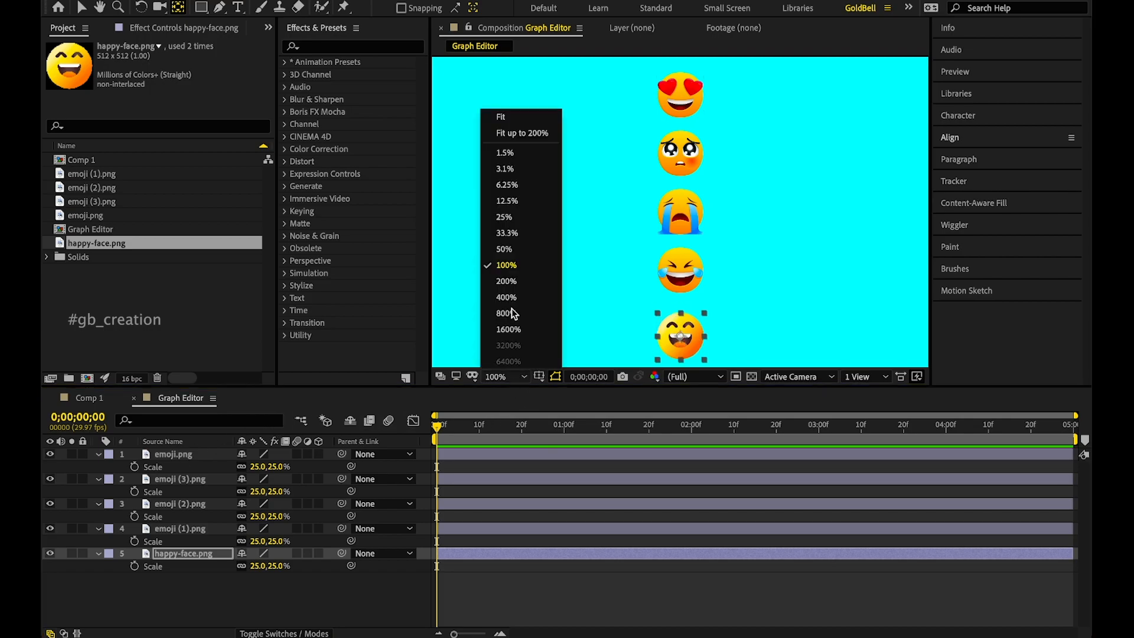
left_click(509, 125)
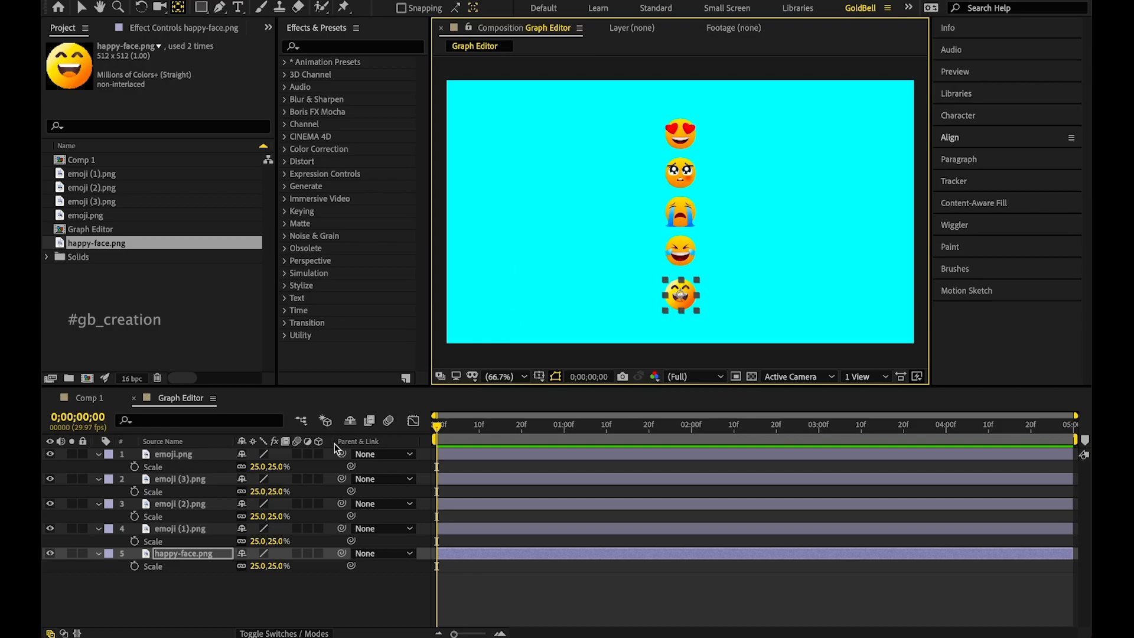
left_click_drag(197, 585, 197, 459)
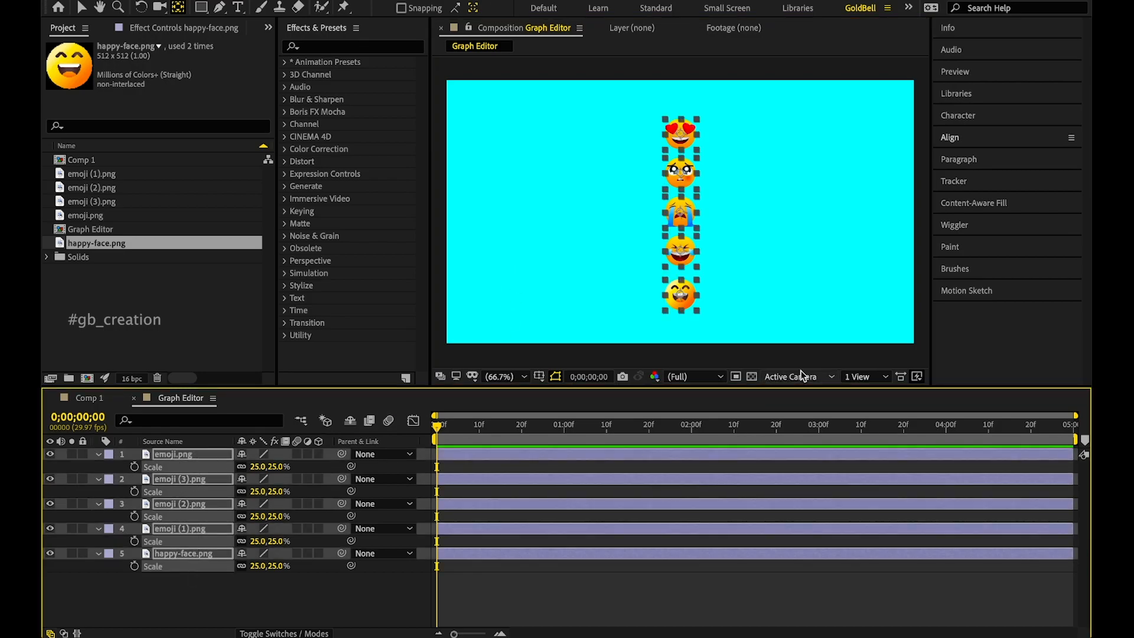
left_click(952, 137)
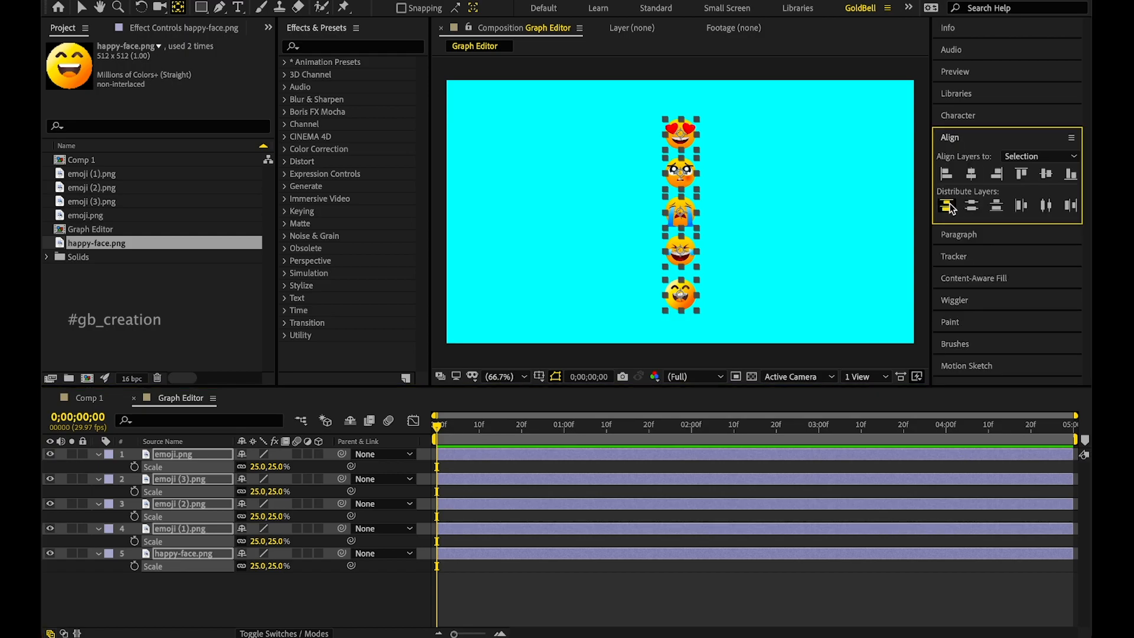
left_click(971, 205)
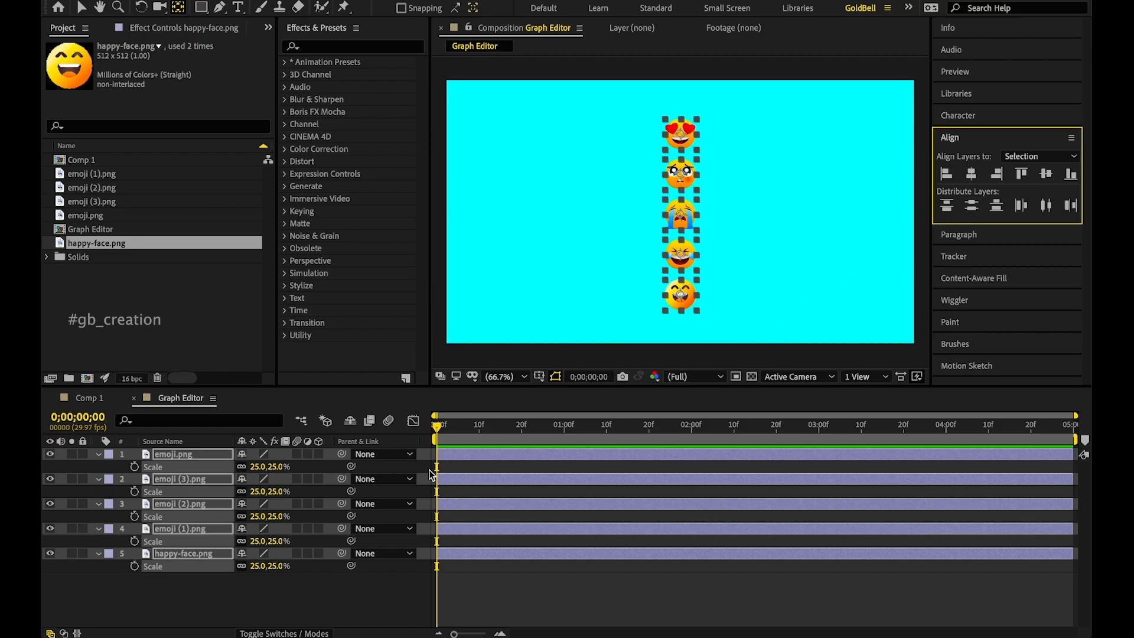
Step: Select all five emoji layers and reveal only their Position properties
left_click(317, 604)
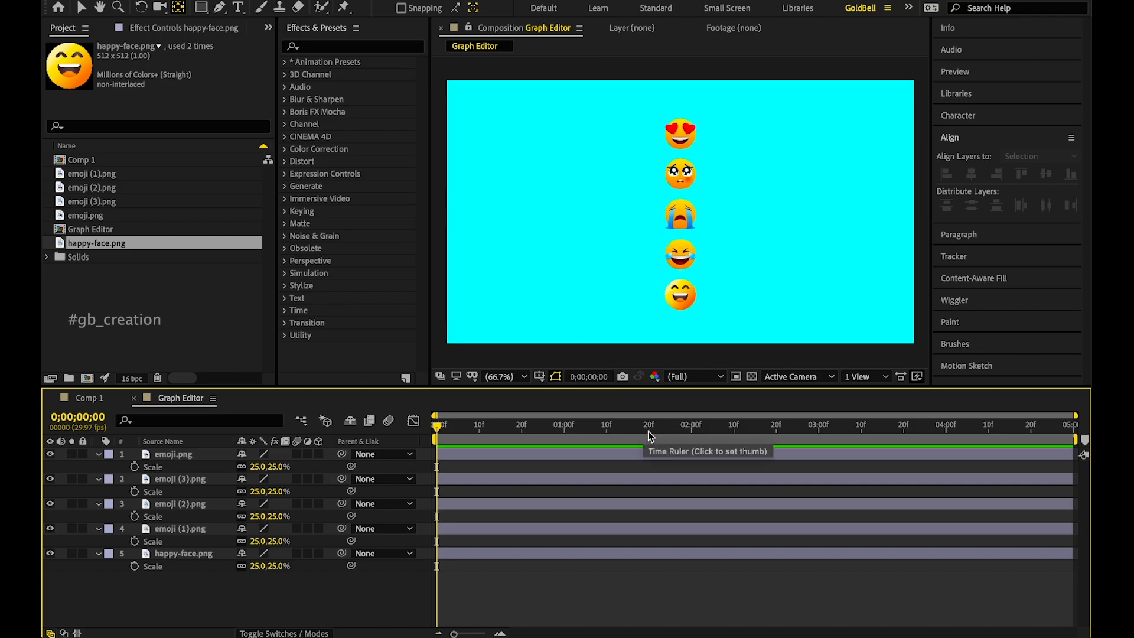
left_click_drag(692, 434, 425, 459)
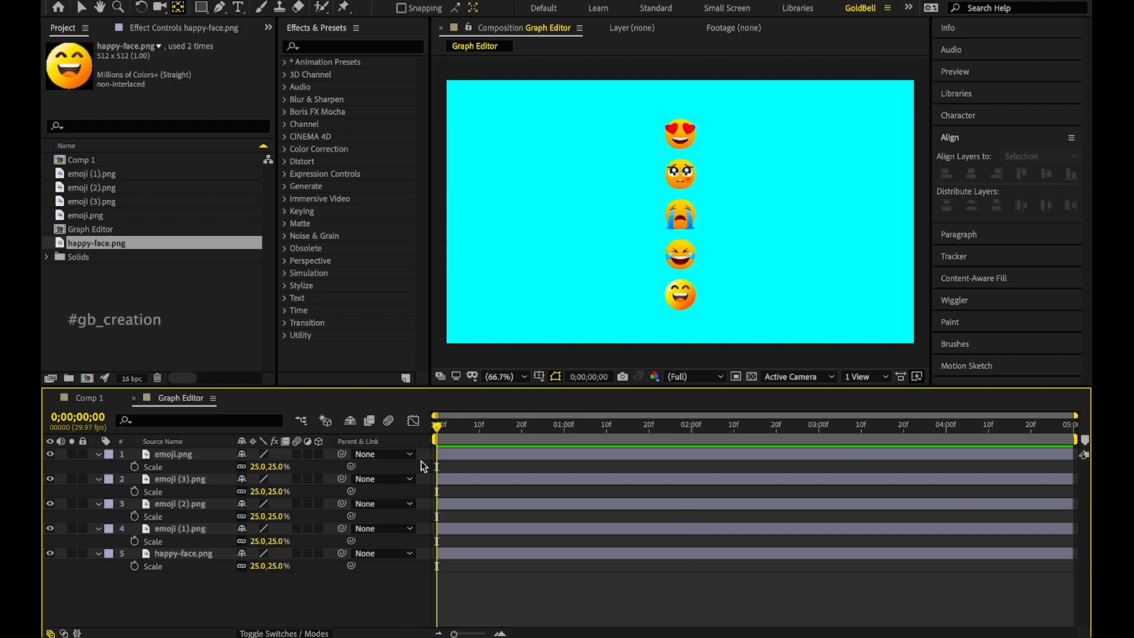
left_click(200, 555)
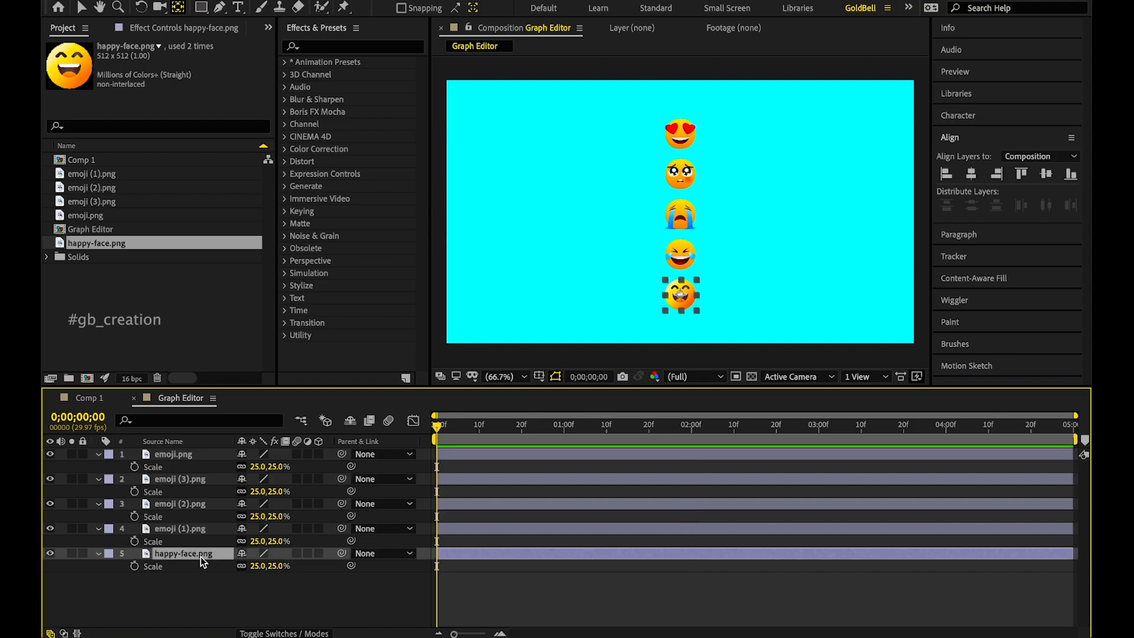
key("ctrl+a")
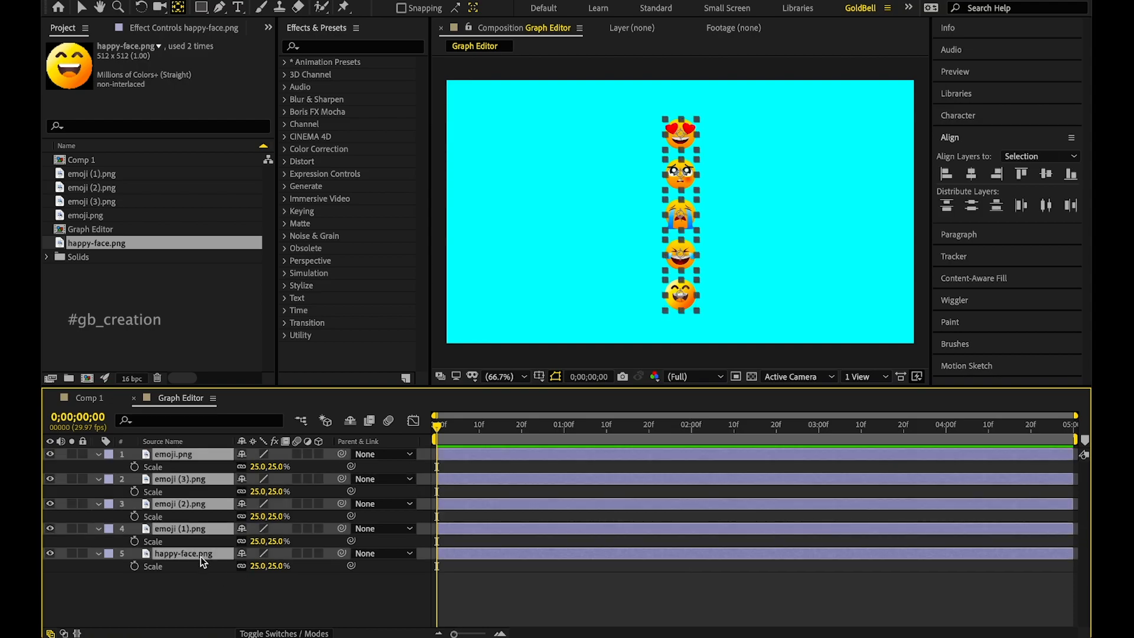
key("p")
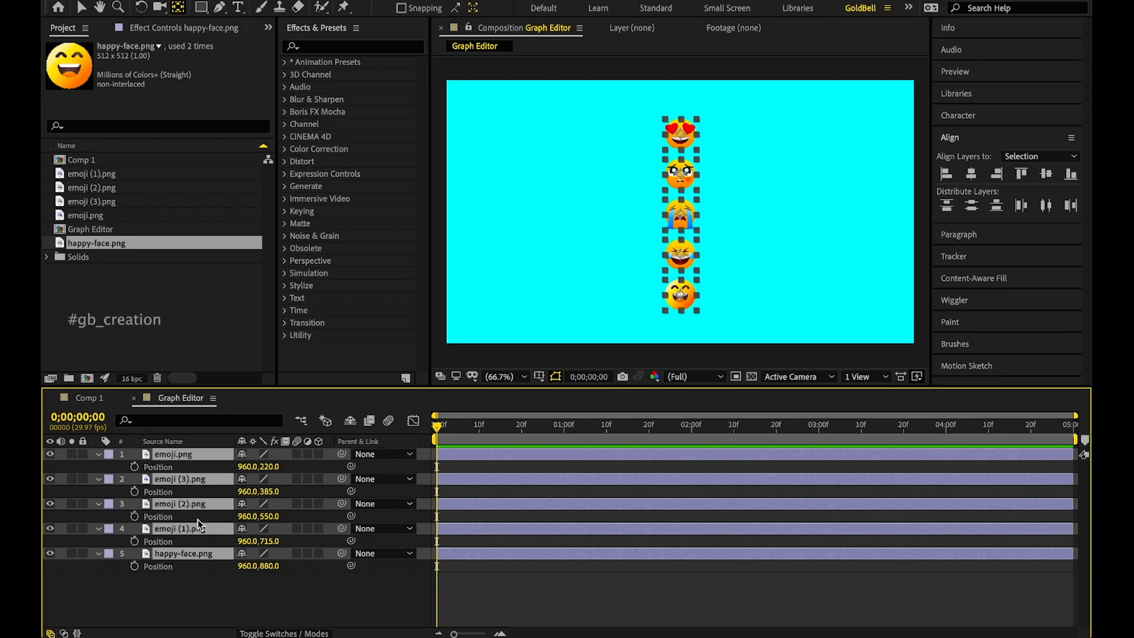
left_click(135, 467)
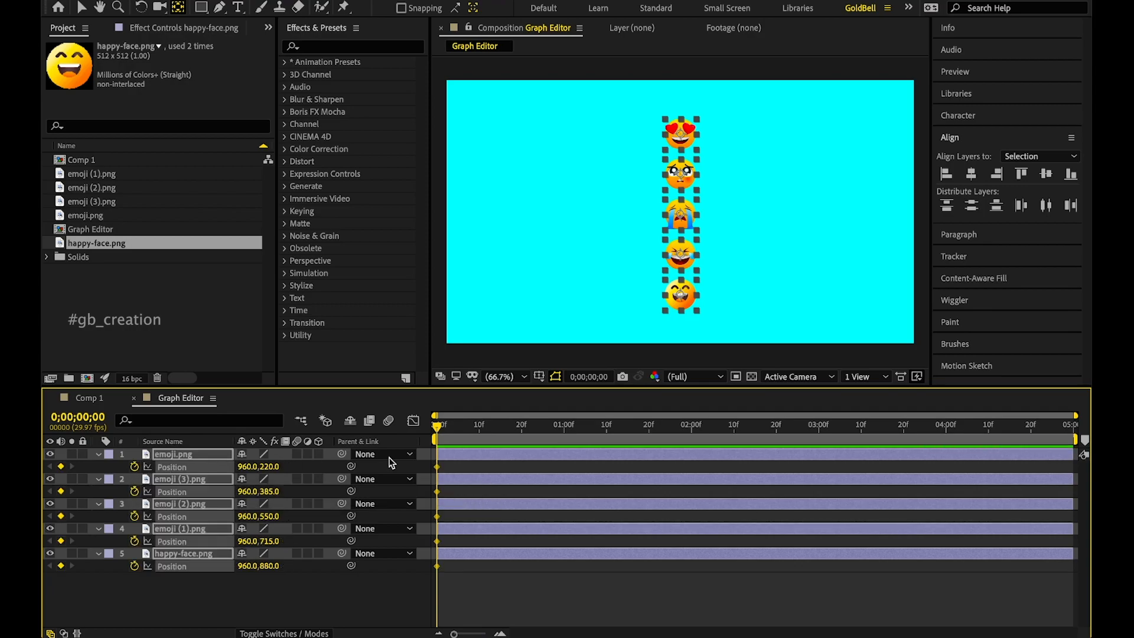
left_click(689, 428)
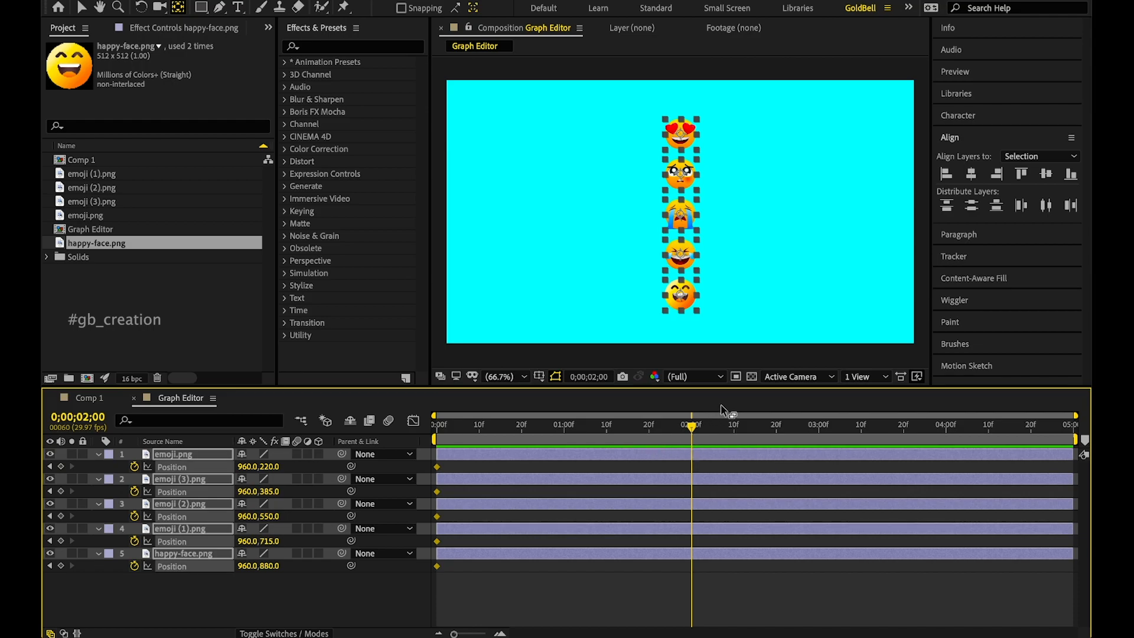
key("ctrl+z")
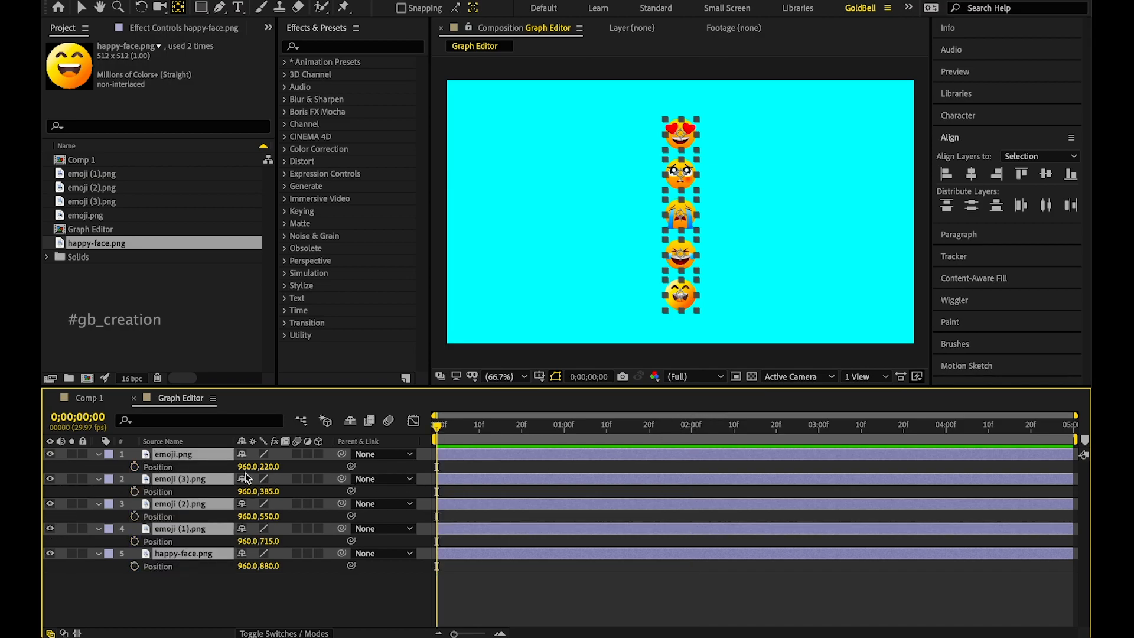
Step: Move all five emoji layers to X position 286 and start their Position keyframes at 0;00;00;00
left_click_drag(247, 466, 43, 472)
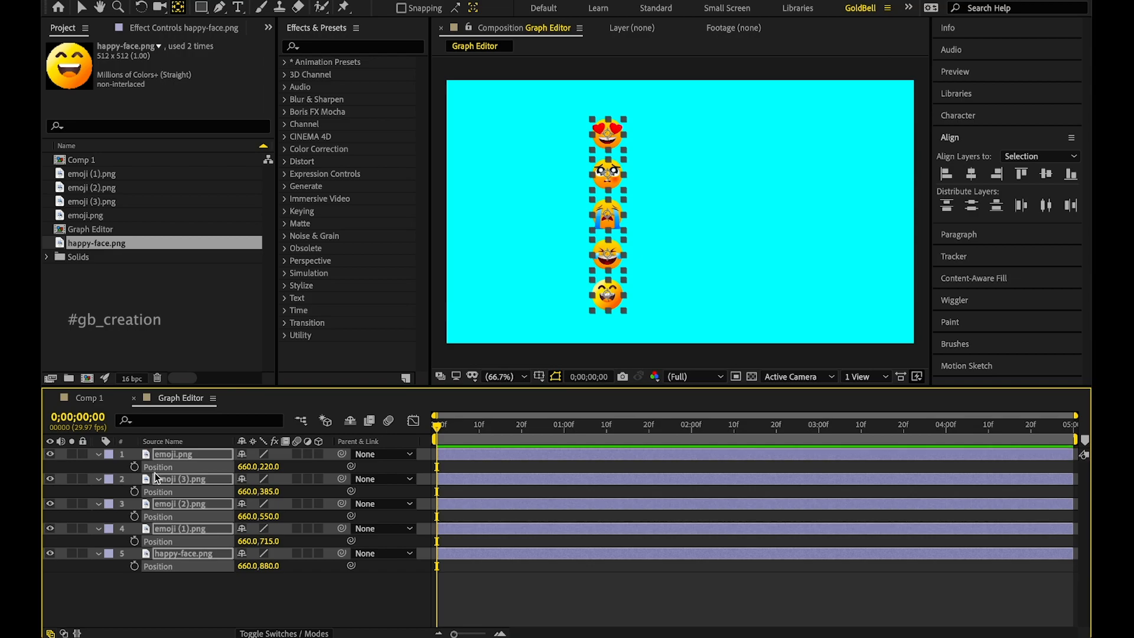
left_click_drag(247, 467, 119, 467)
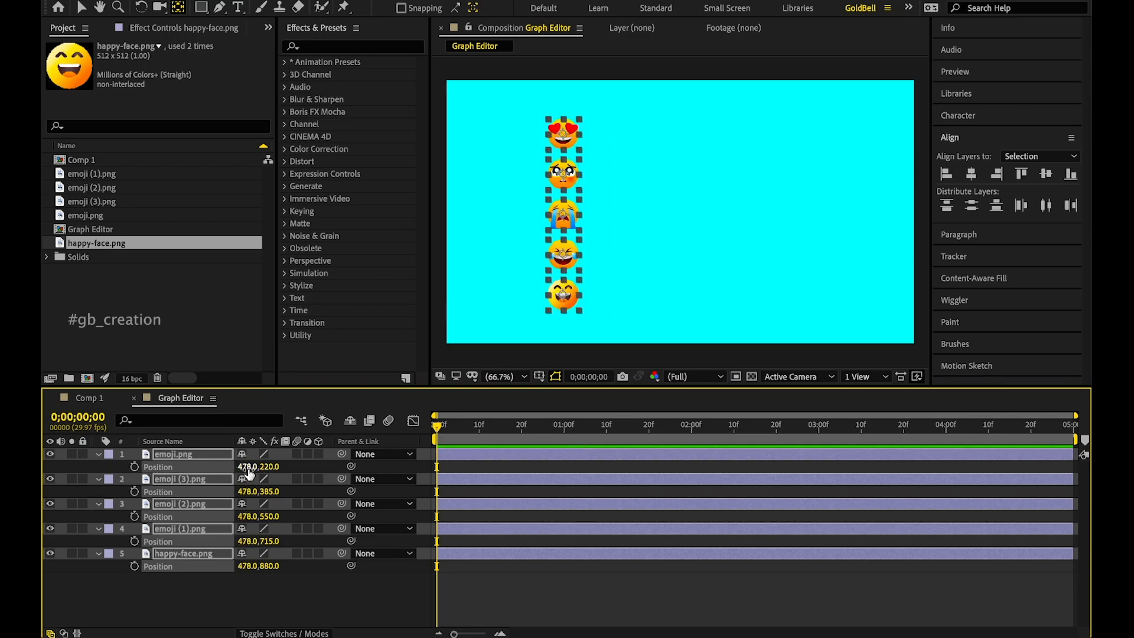
left_click_drag(247, 466, 110, 466)
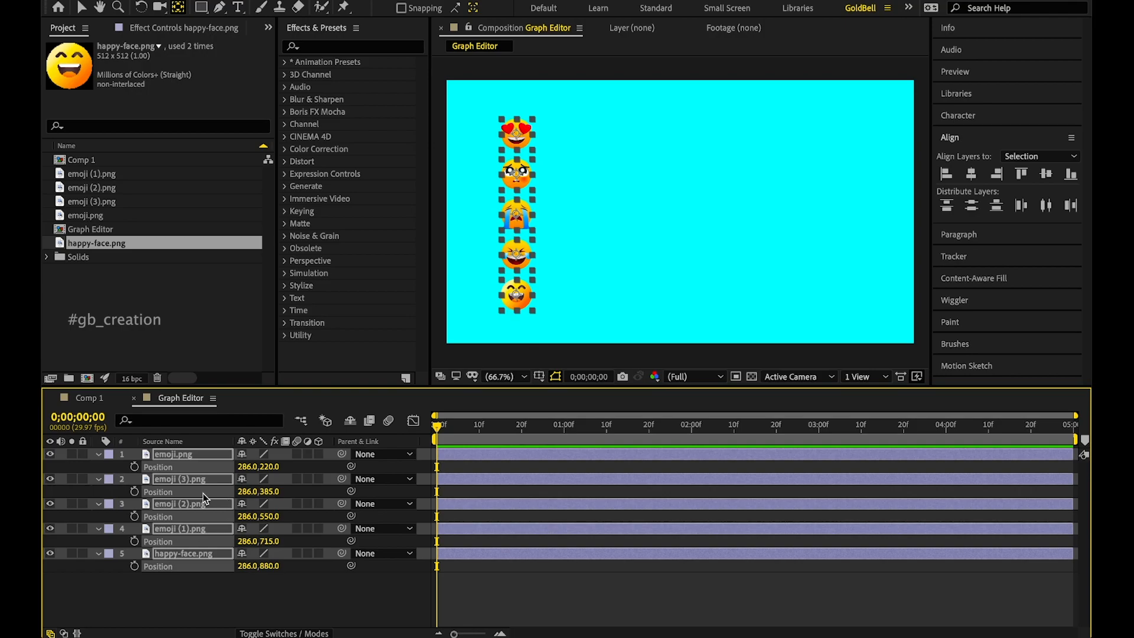
left_click(135, 467)
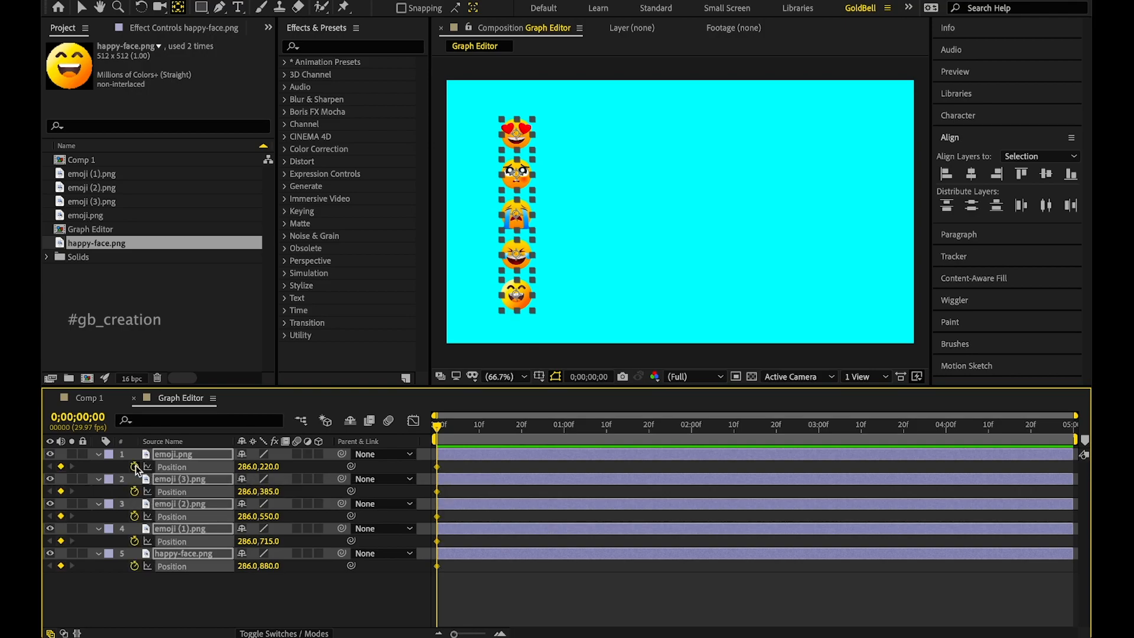
Step: Keyframe all five emoji layers at X position 1742 at 0;00;02;00, check an intermediate frame and deselect the layers
left_click(693, 433)
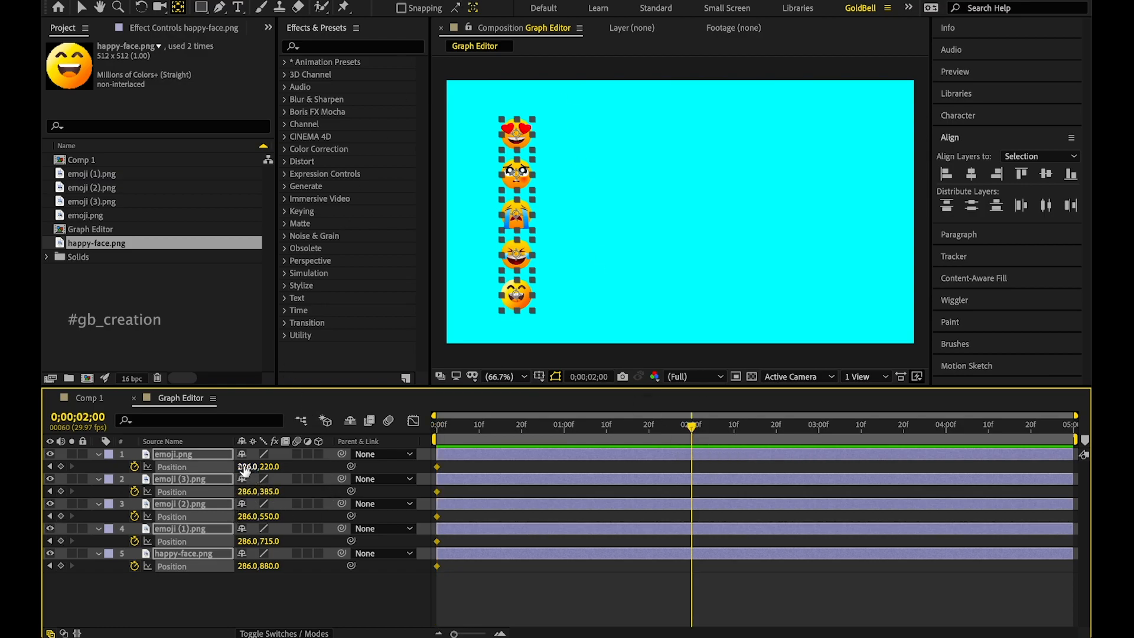
left_click_drag(245, 471, 783, 471)
left_click_drag(248, 467, 795, 468)
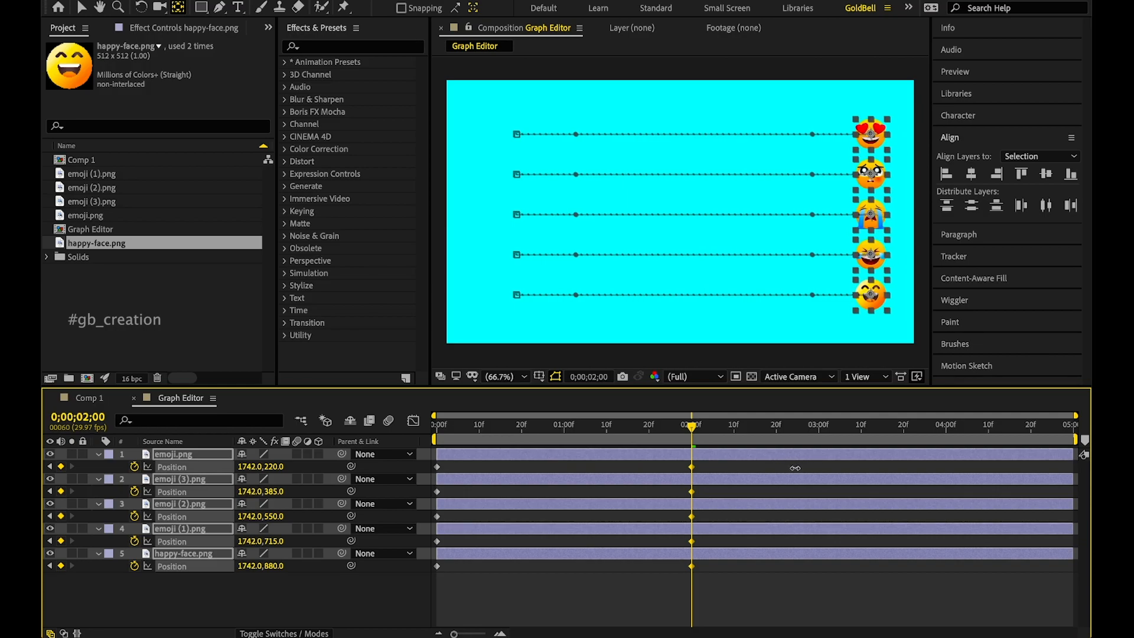
left_click(510, 425)
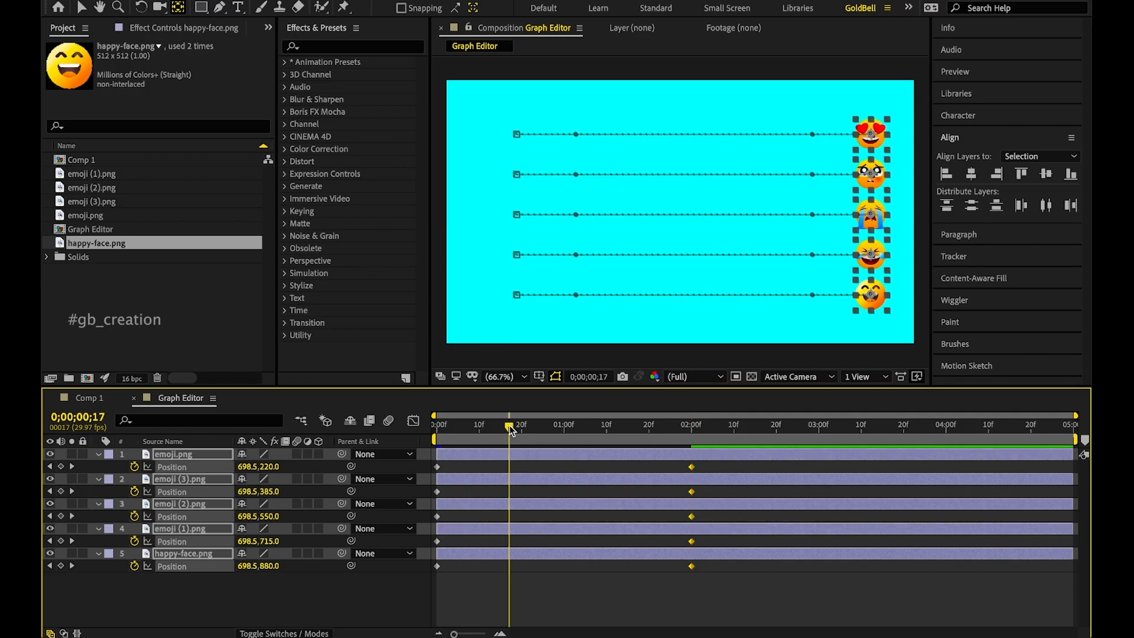
left_click(335, 609)
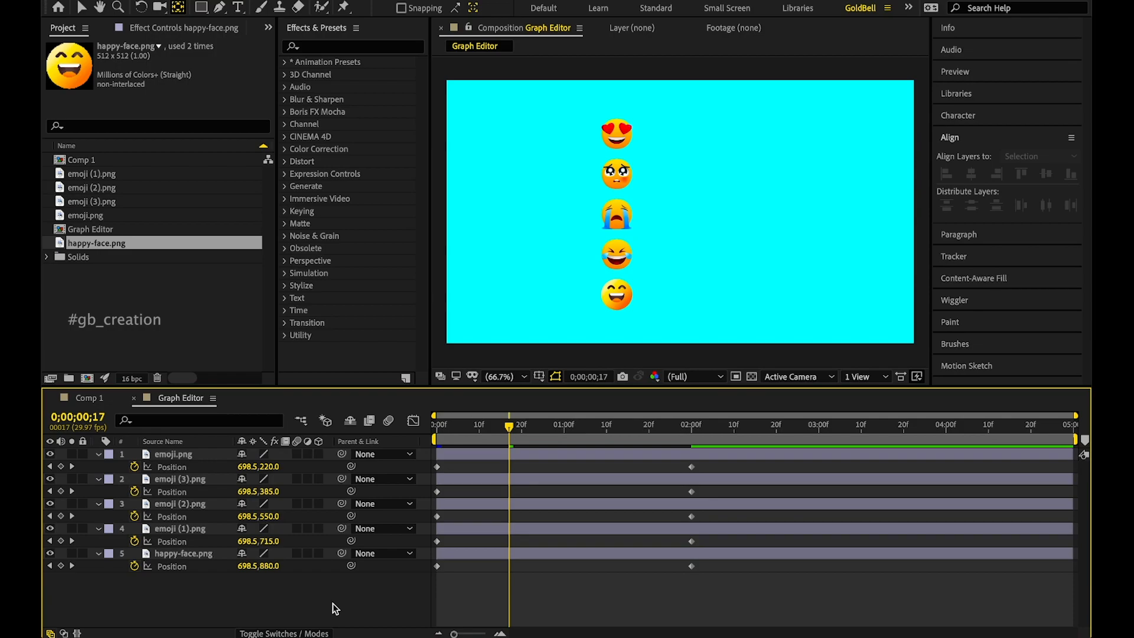
Step: End the work area at 0;00;03;00, preview the emoji animation and return to the first frame
left_click(817, 433)
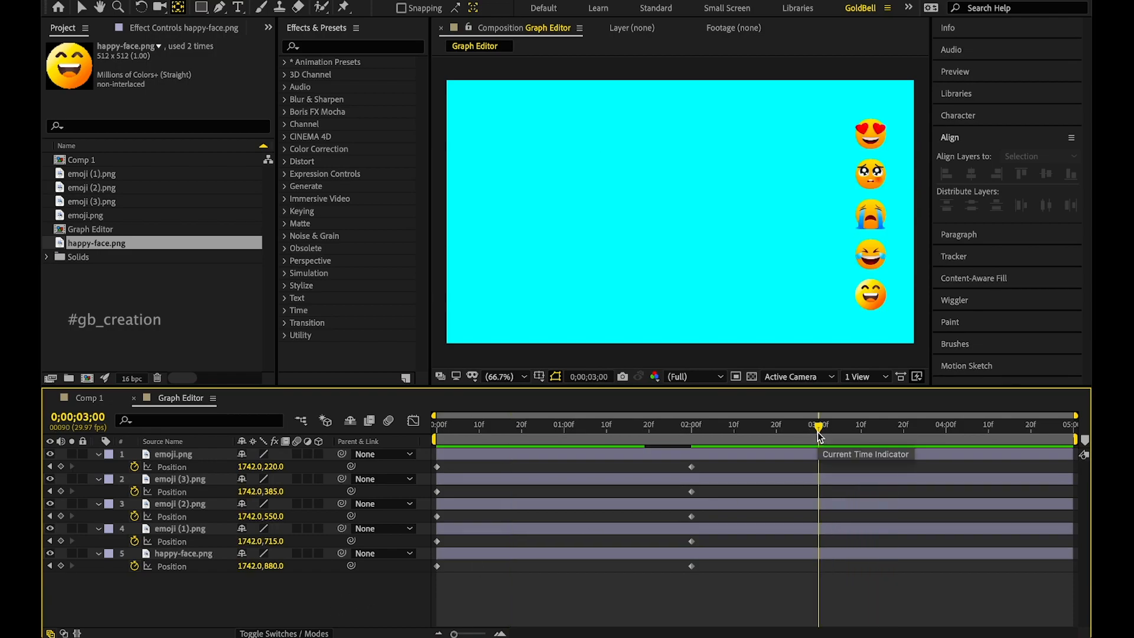
key("n")
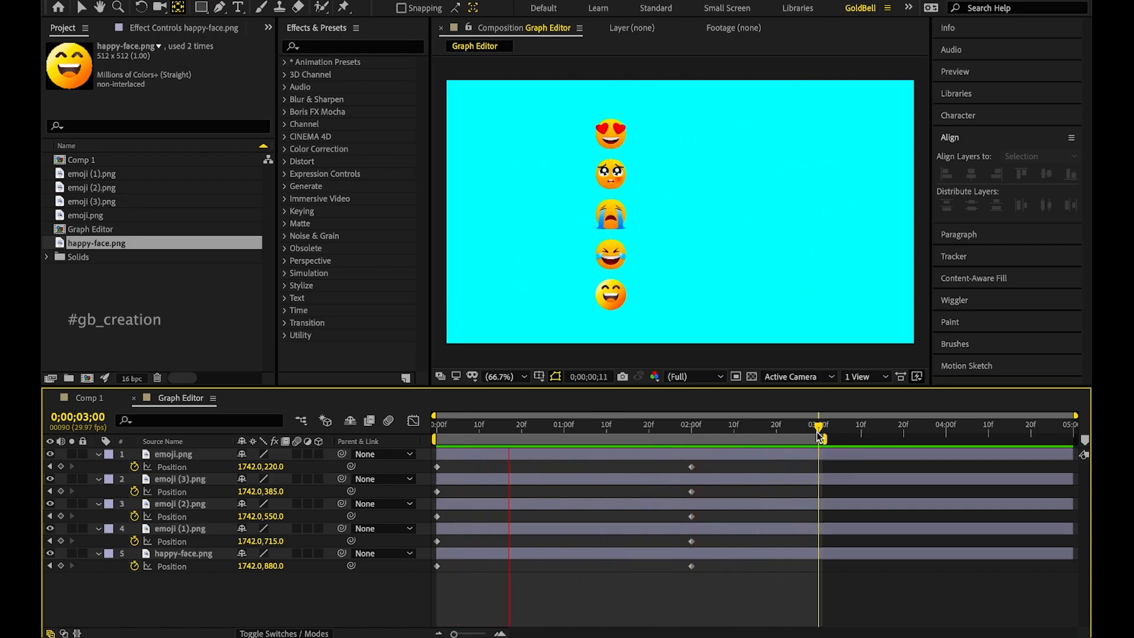
key("space")
left_click_drag(534, 429, 436, 429)
Step: Show the Position property of happy-face.png in the Graph Editor, with Edit Speed Graph as the graph type
left_click(172, 555)
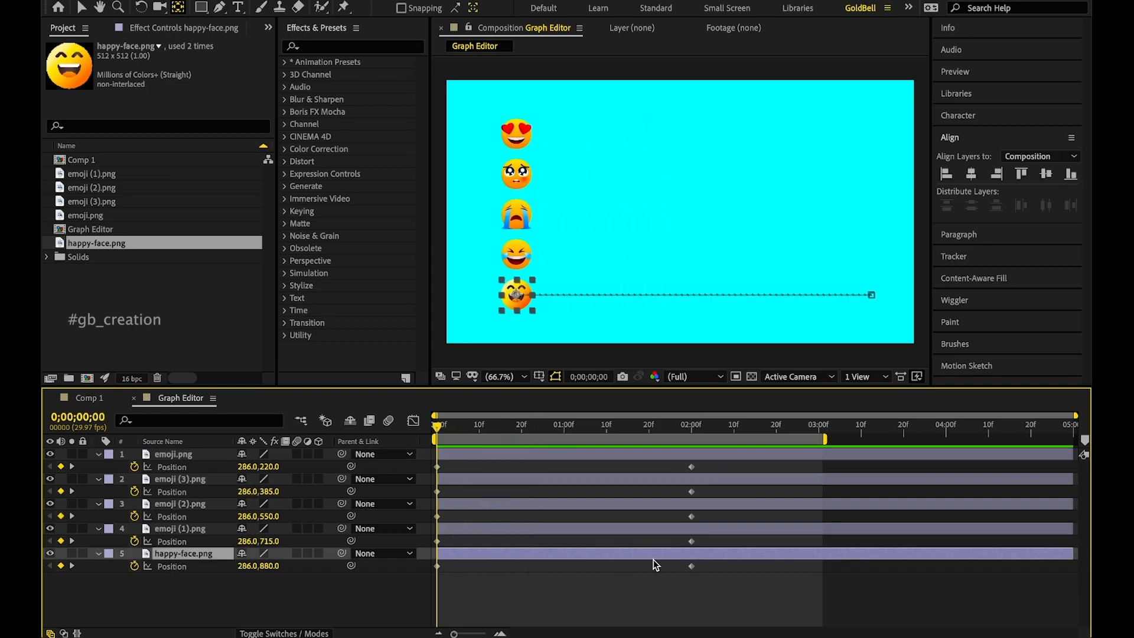
left_click(412, 423)
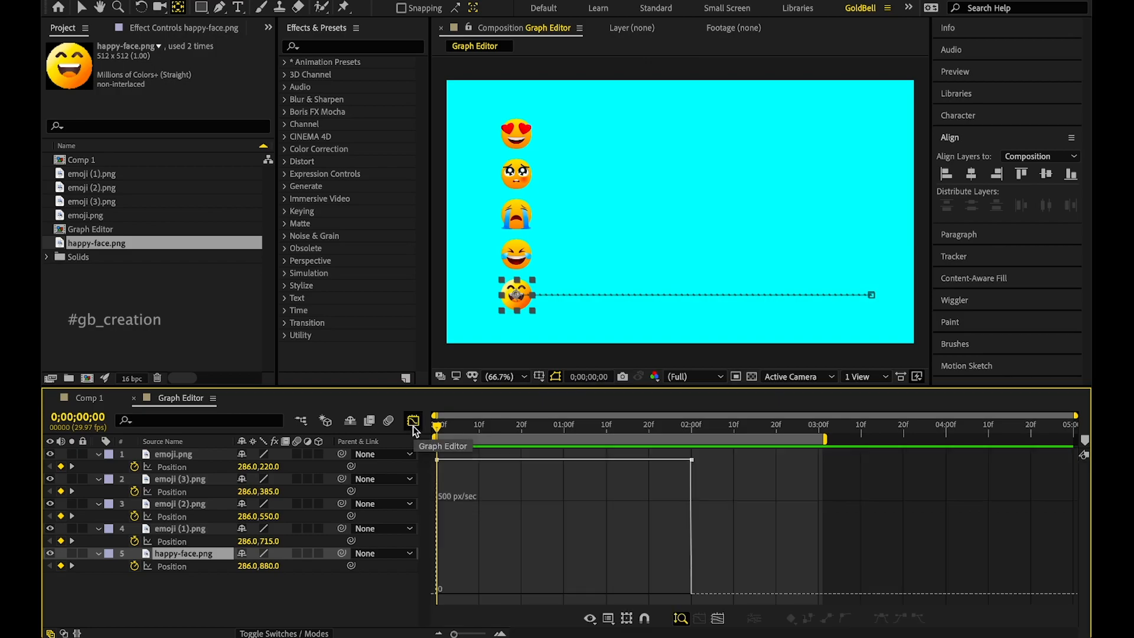
left_click(174, 567)
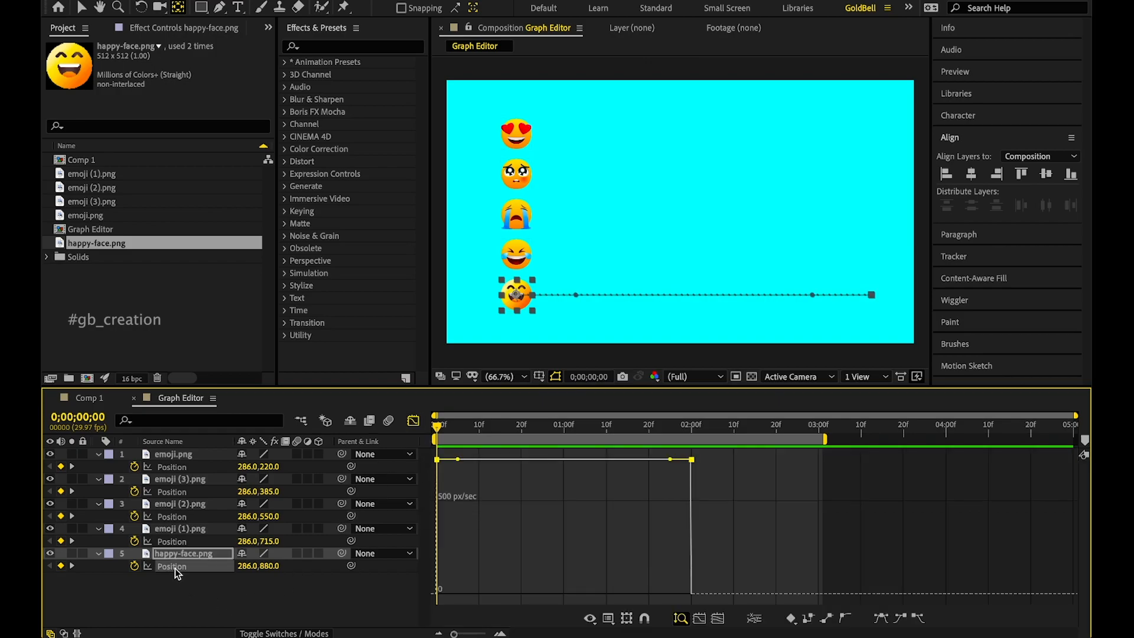
left_click(608, 618)
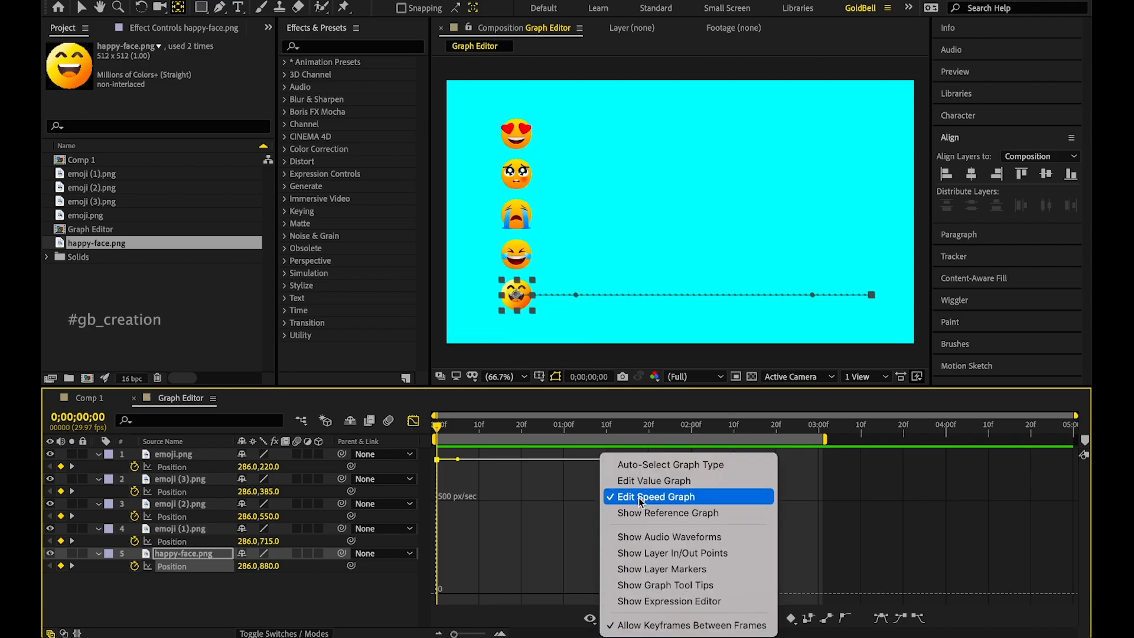
left_click(640, 499)
left_click(608, 618)
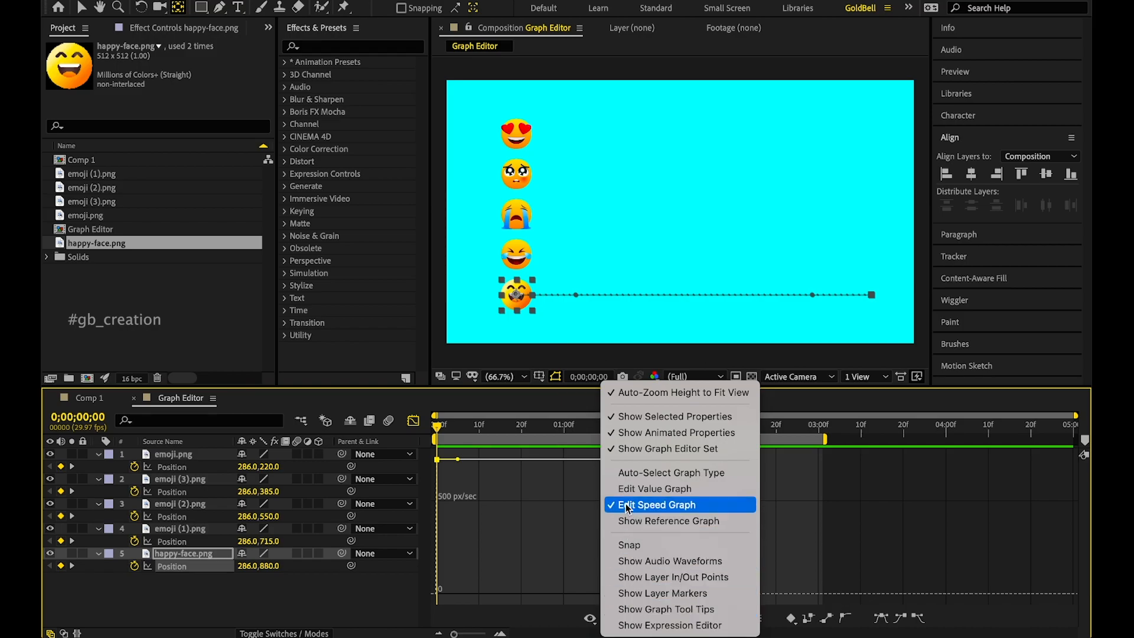
left_click(561, 507)
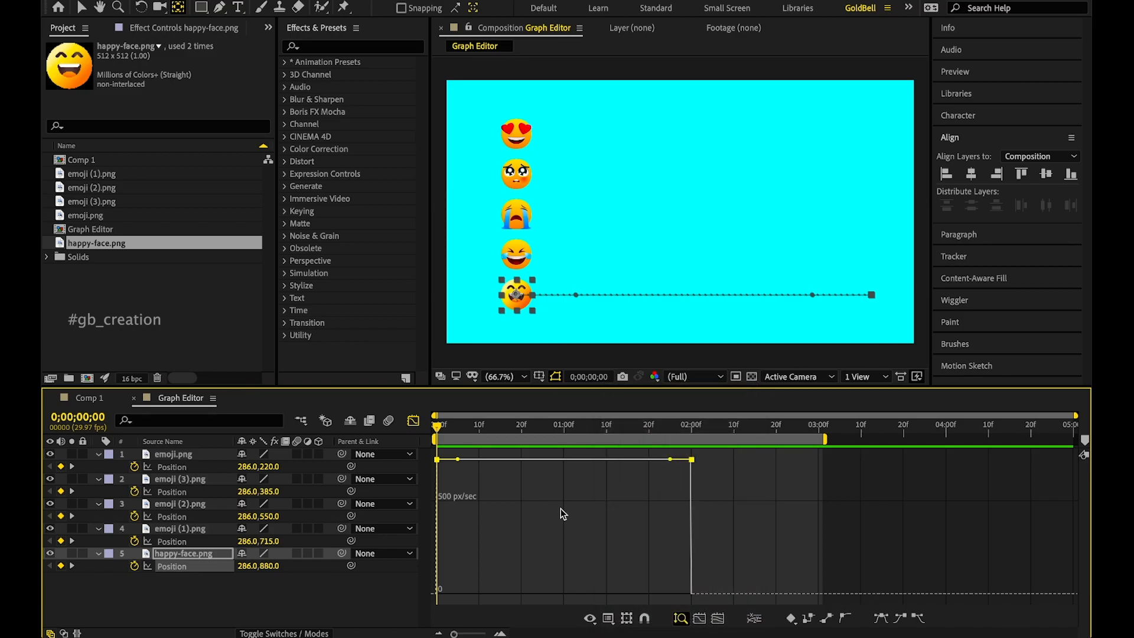
right_click(580, 481)
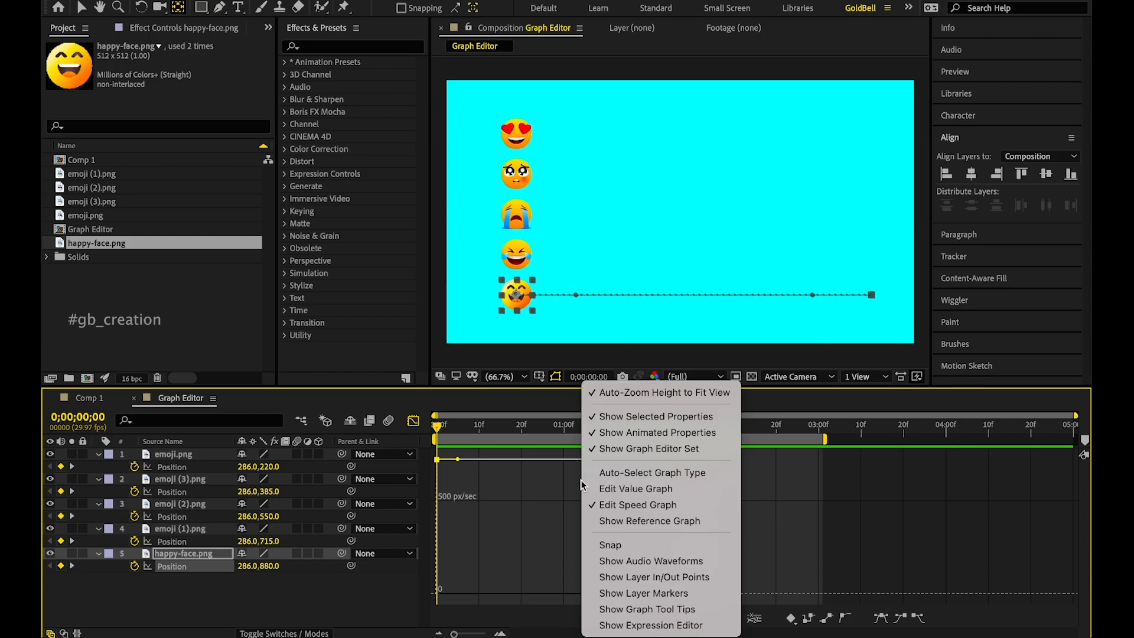
left_click(573, 482)
Step: Apply Easy Ease to both Position keyframes of happy-face.png
left_click_drag(763, 487, 477, 576)
left_click_drag(725, 503, 427, 507)
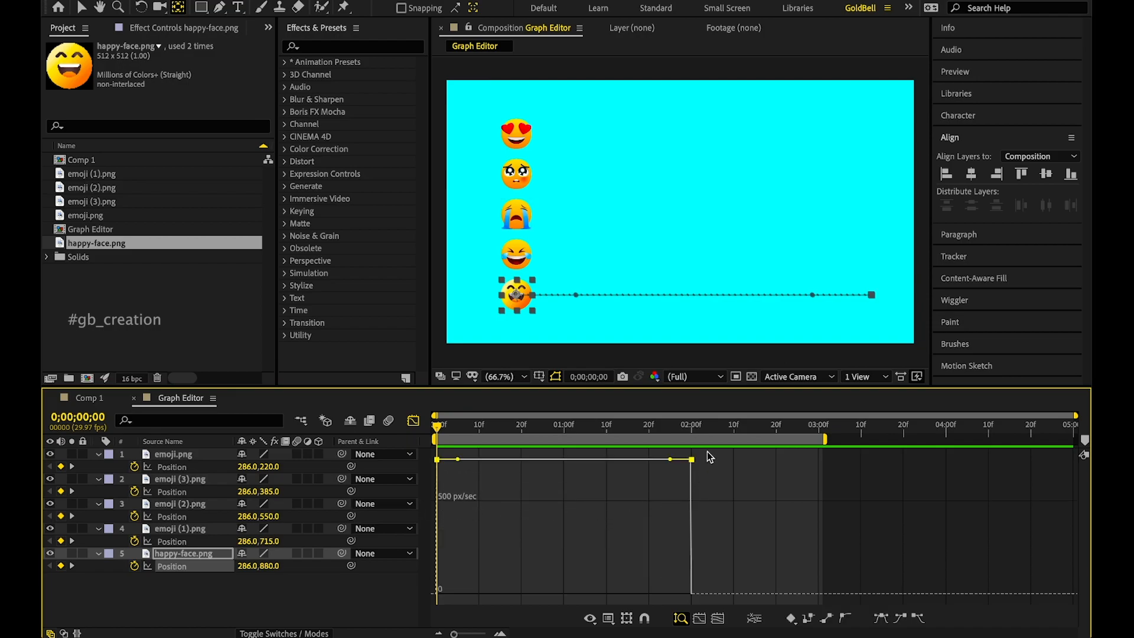
right_click(692, 465)
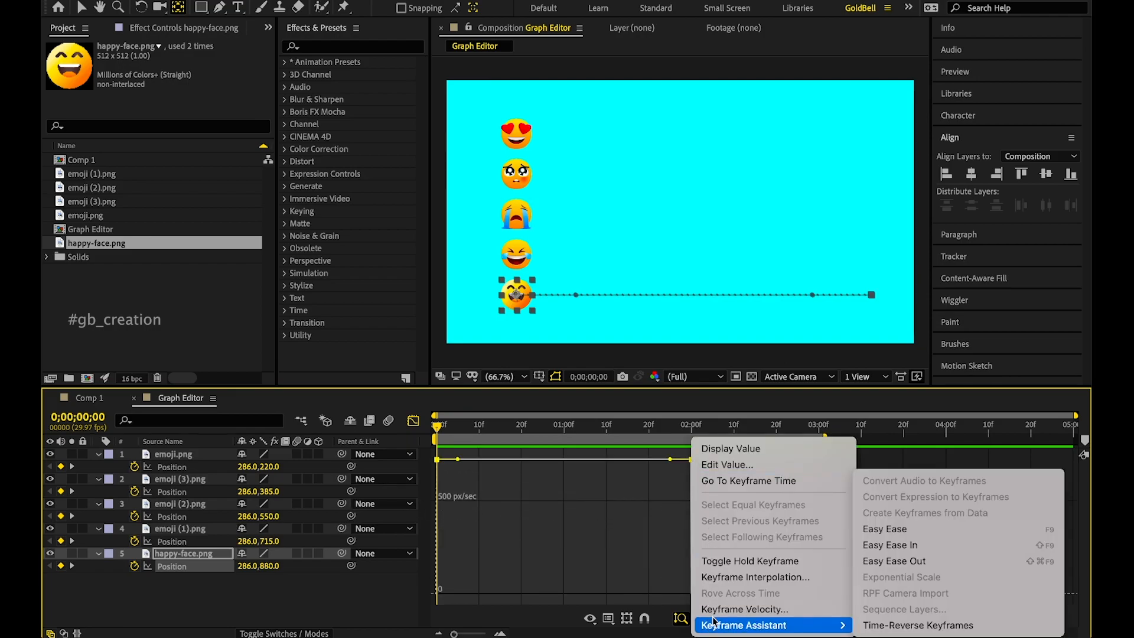
mouse_move(830, 624)
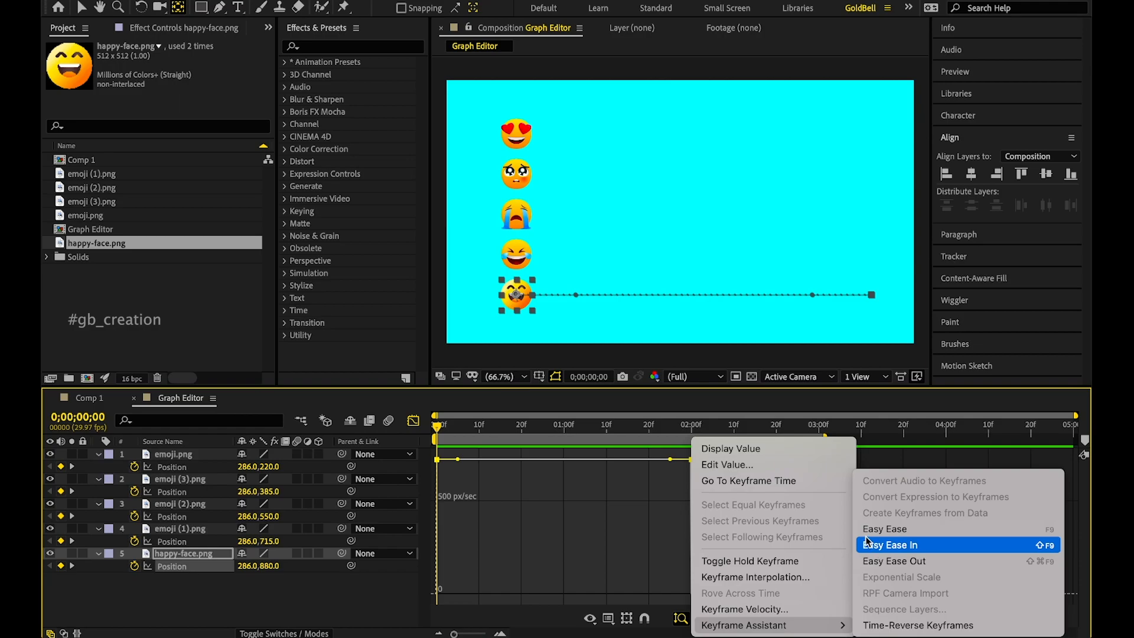
left_click(884, 529)
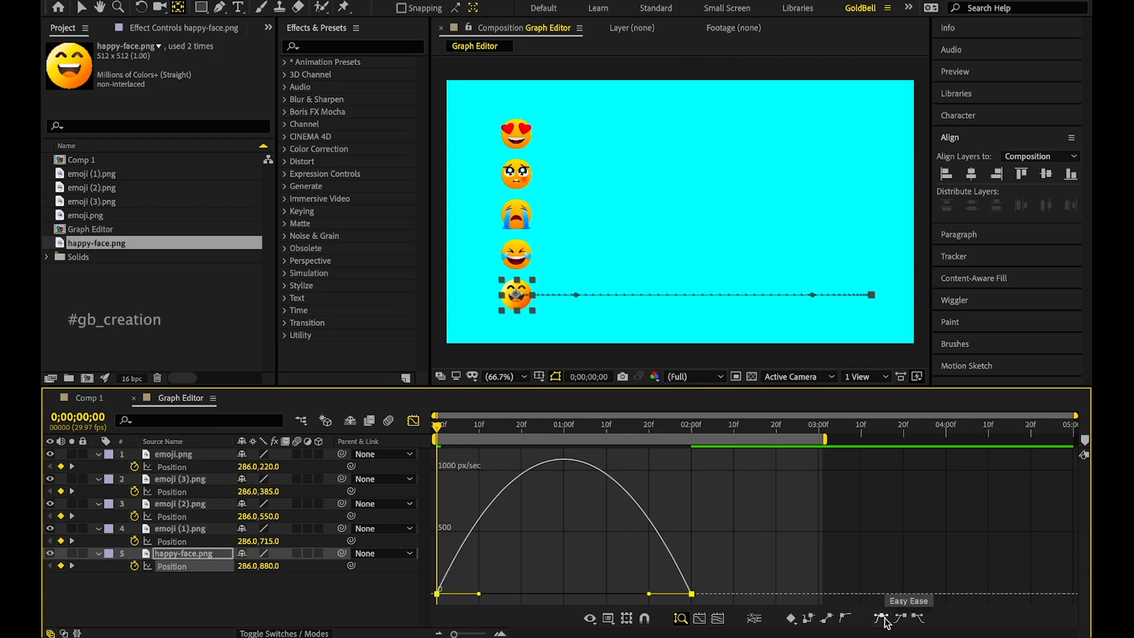
right_click(790, 621)
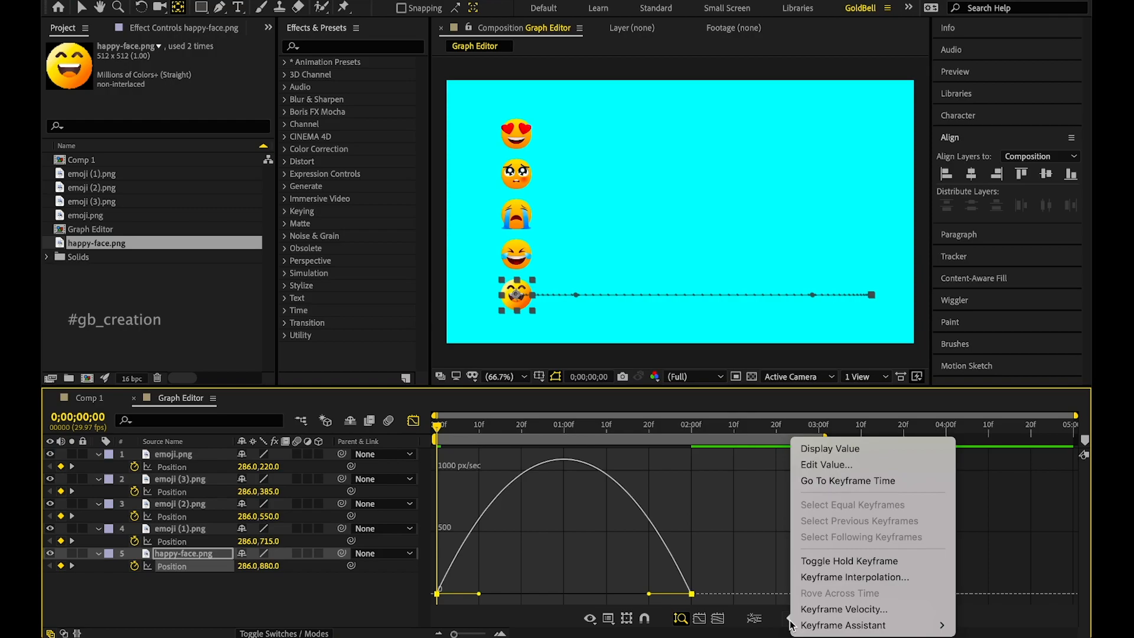
left_click(765, 560)
Step: Convert both Position keyframes of happy-face.png to Hold and switch the graph's automatic height zoom off and on again
left_click(809, 618)
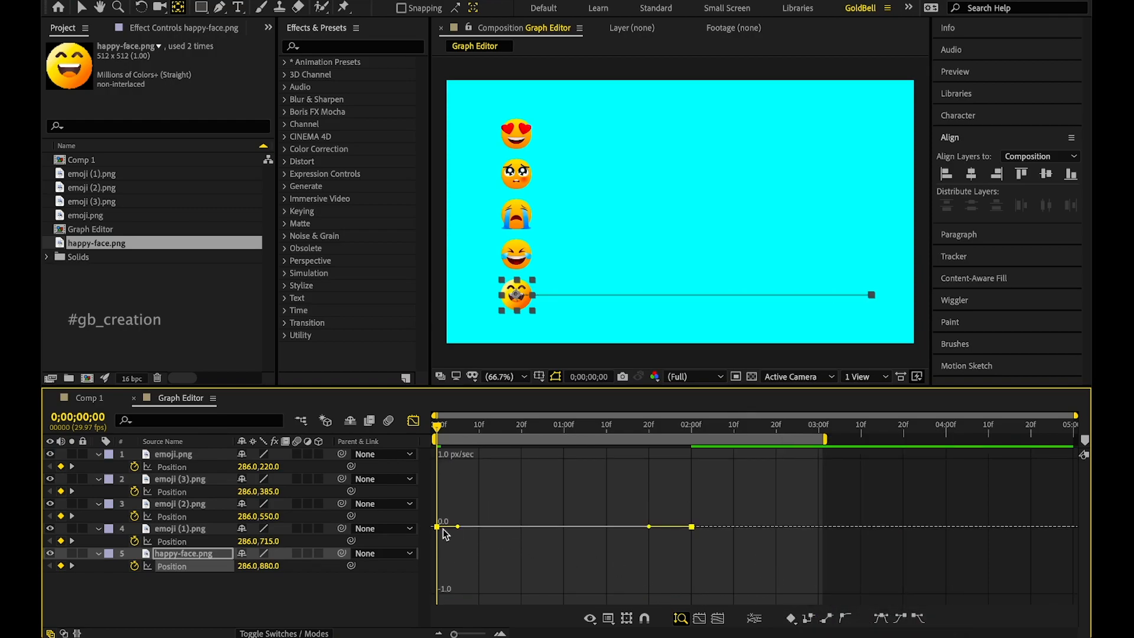
left_click(680, 617)
scroll(643, 533, "up", 5)
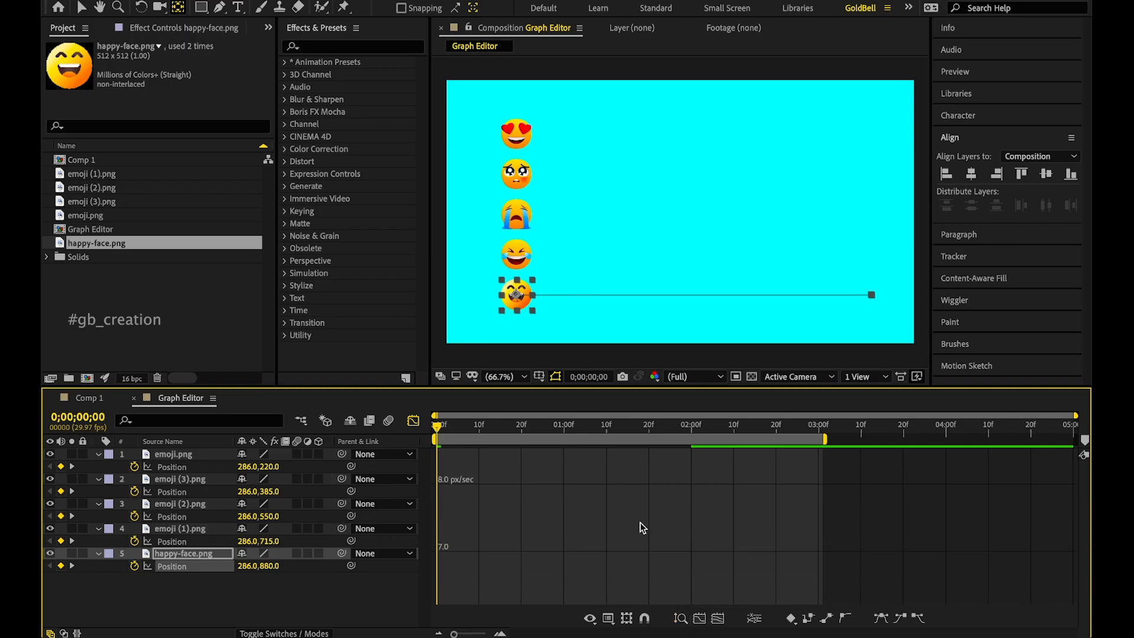
left_click(681, 619)
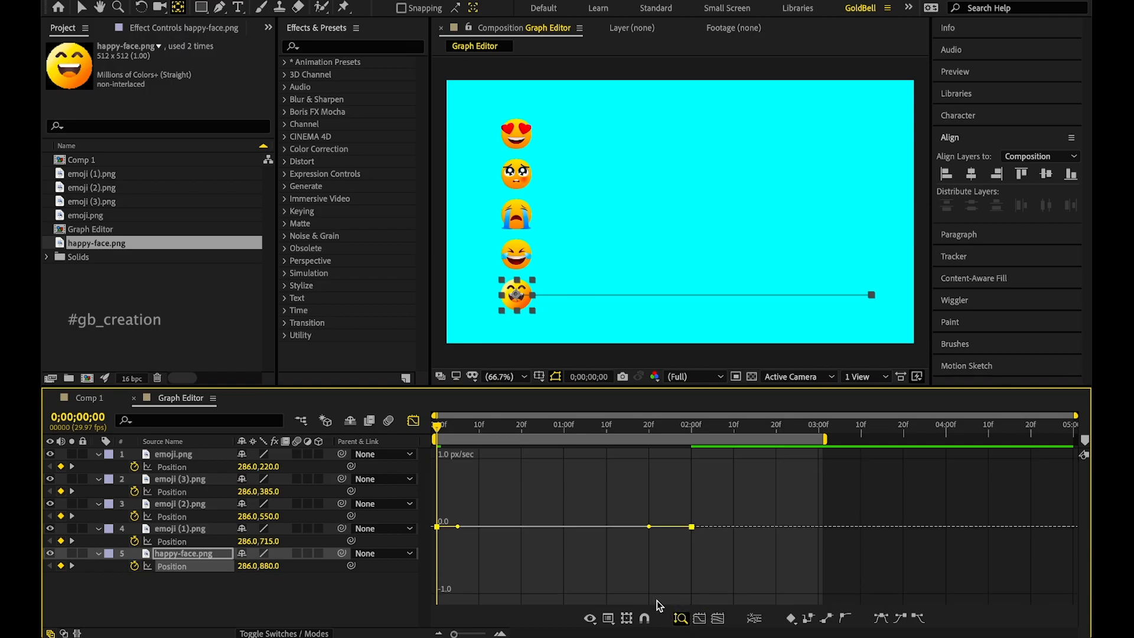
left_click(682, 616)
left_click_drag(694, 527, 663, 522)
key("ctrl+z")
Step: Reapply Easy Ease to both Position keyframes of happy-face.png and turn on automatic height zoom for the graph
left_click(881, 617)
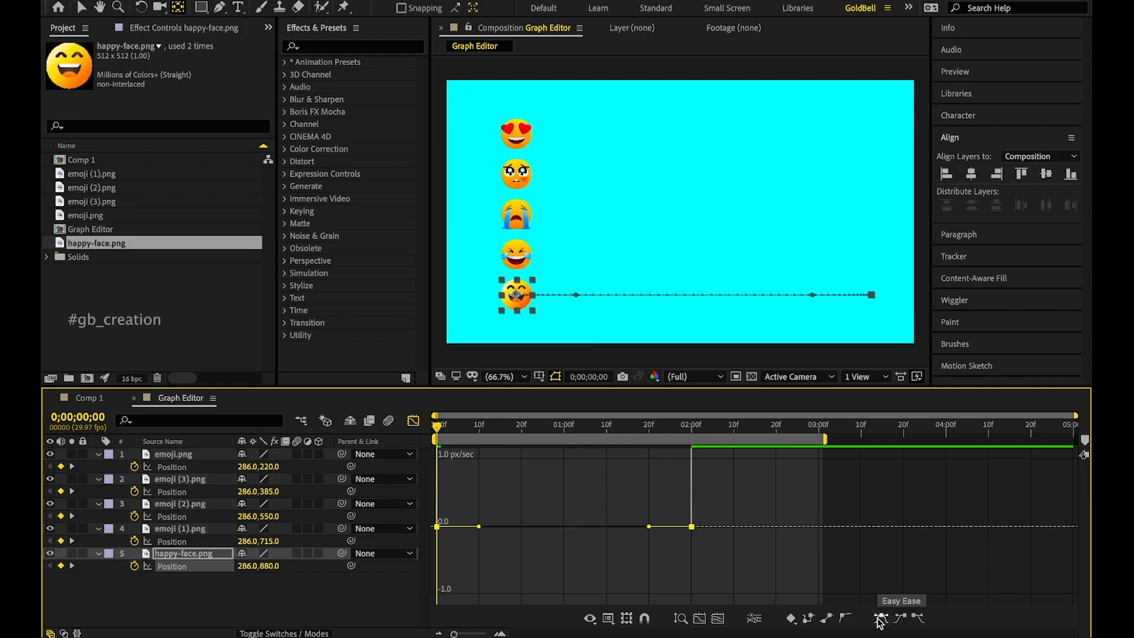
left_click(679, 618)
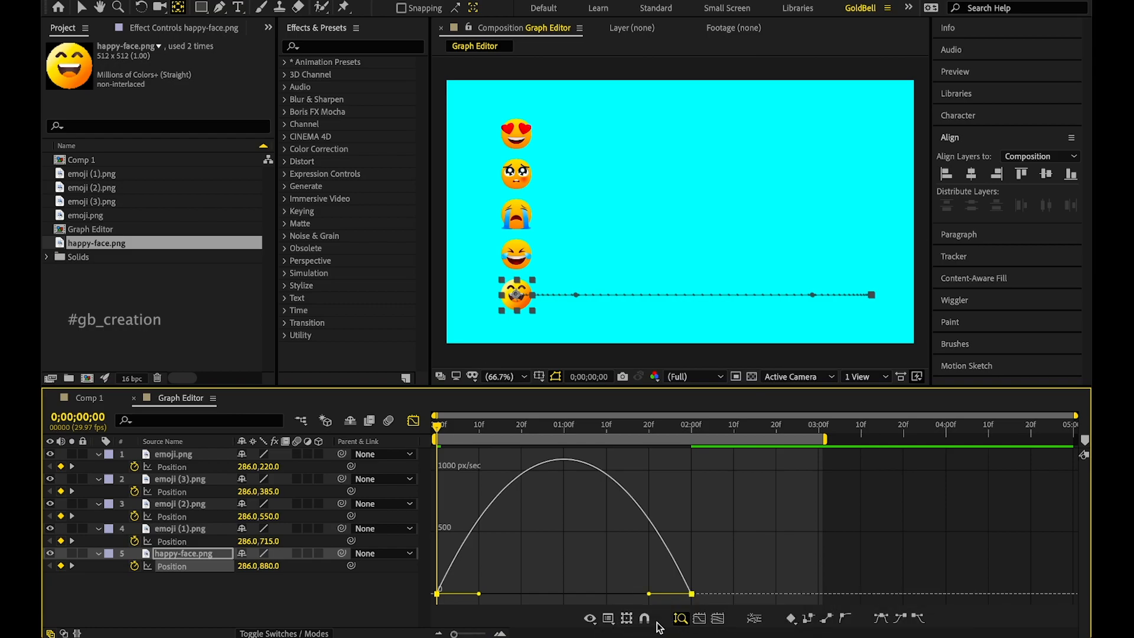
Step: Lengthen the end keyframe's incoming ease handle on happy-face.png's Position speed graph to about 0;00;01;09 and turn automatic height zoom on
left_click(699, 619)
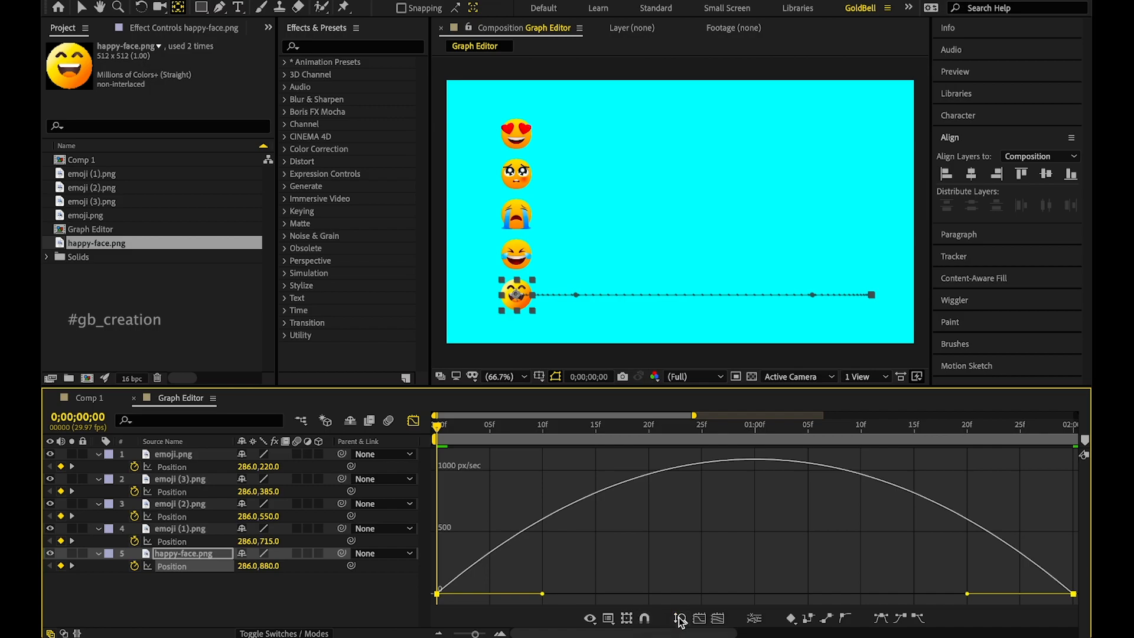
left_click_drag(967, 593, 852, 594)
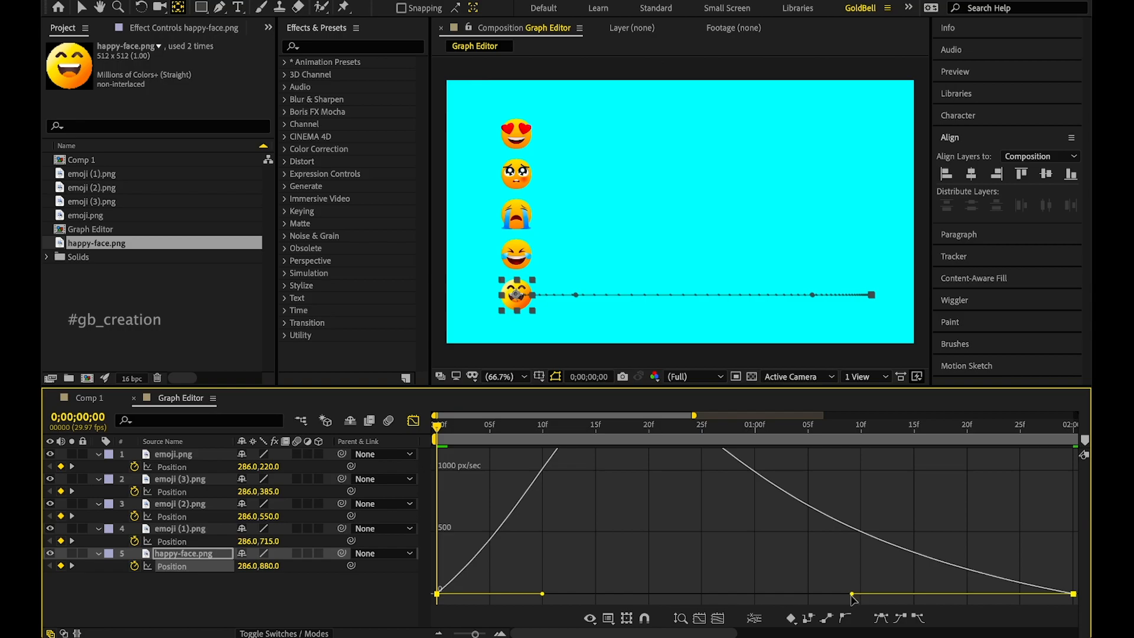
left_click_drag(476, 634, 463, 634)
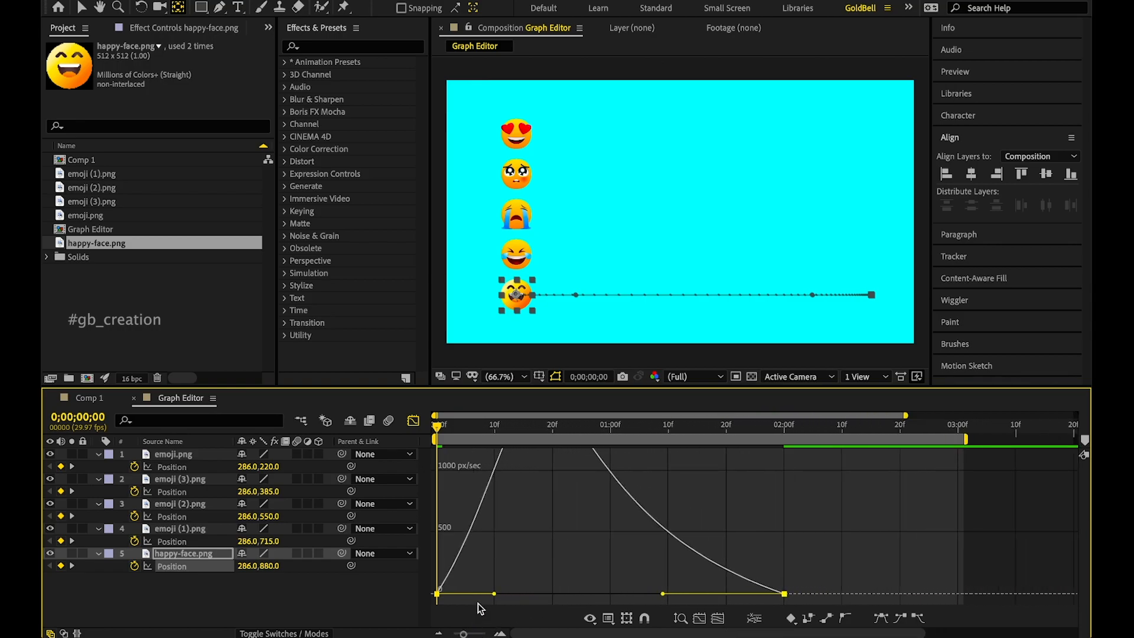
left_click(681, 617)
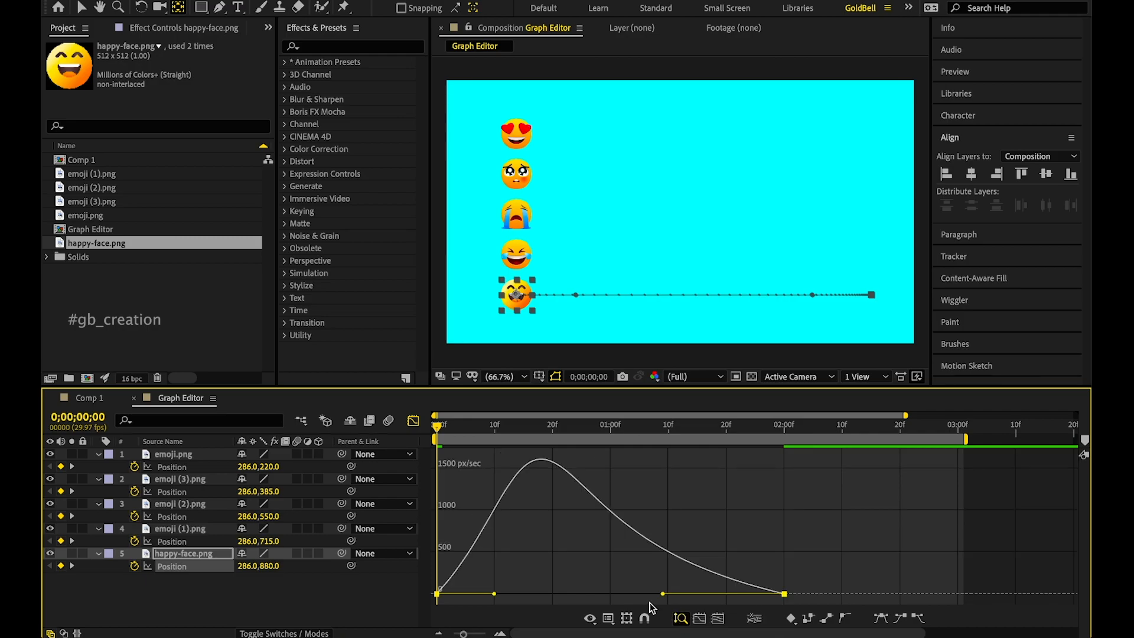
Step: Play the animation from the start to compare happy-face.png's movement with the other emojis
key("space")
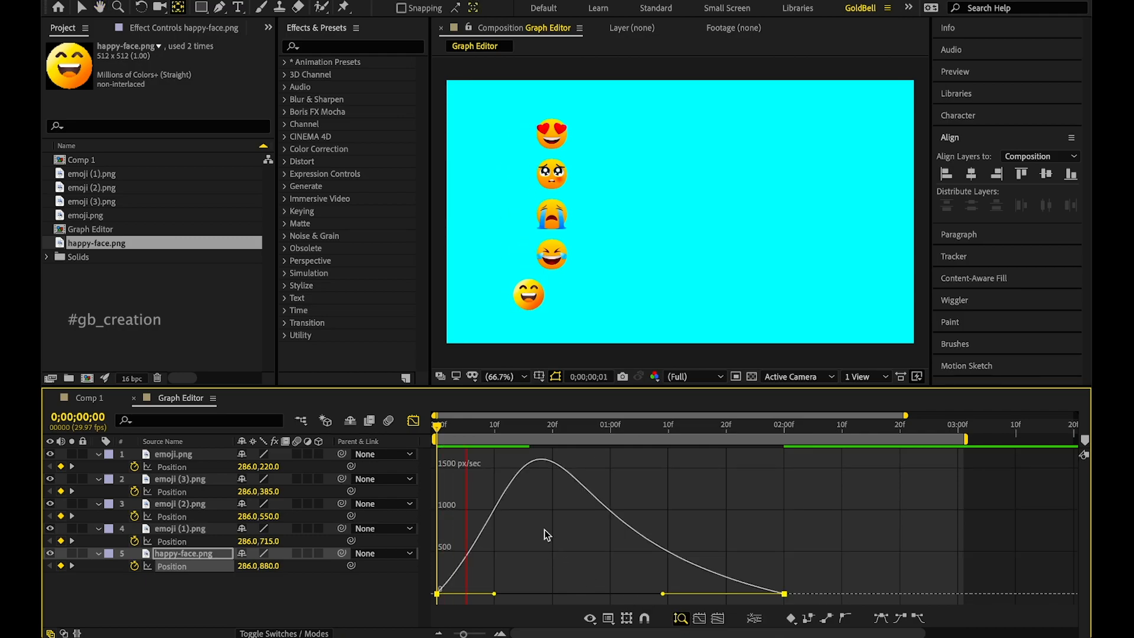
key("space")
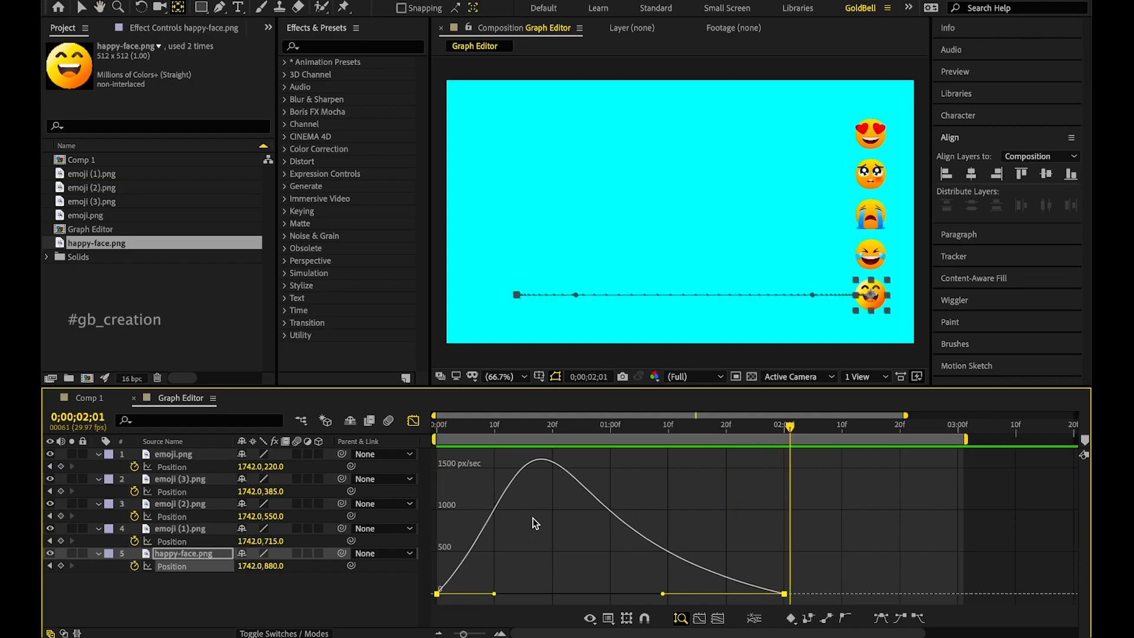
left_click(490, 428)
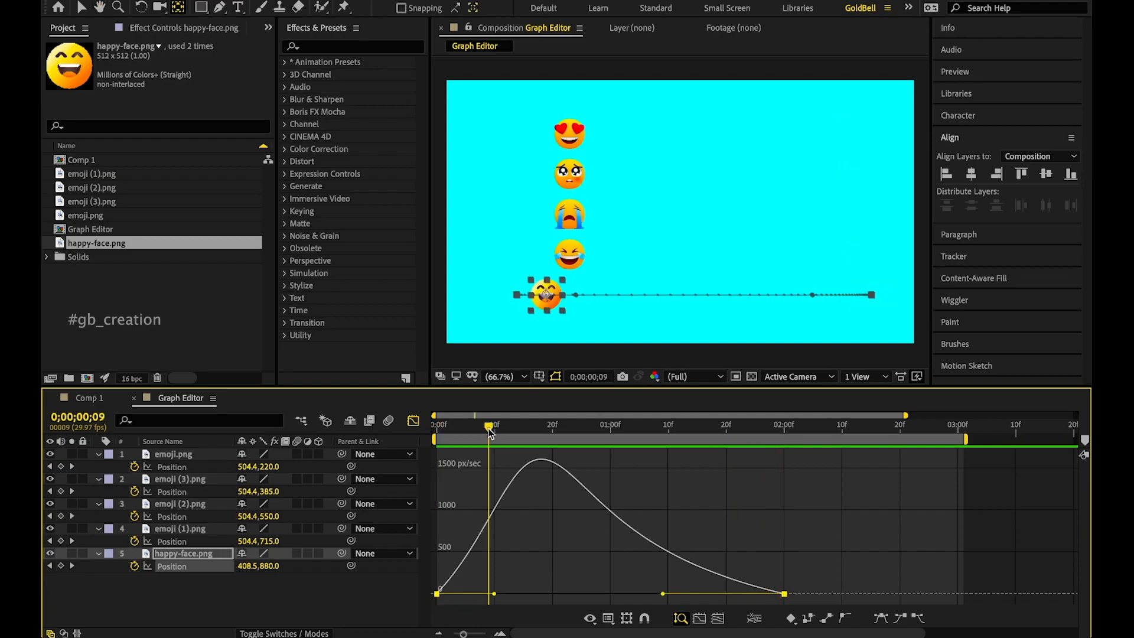
left_click_drag(490, 428, 421, 432)
key("space")
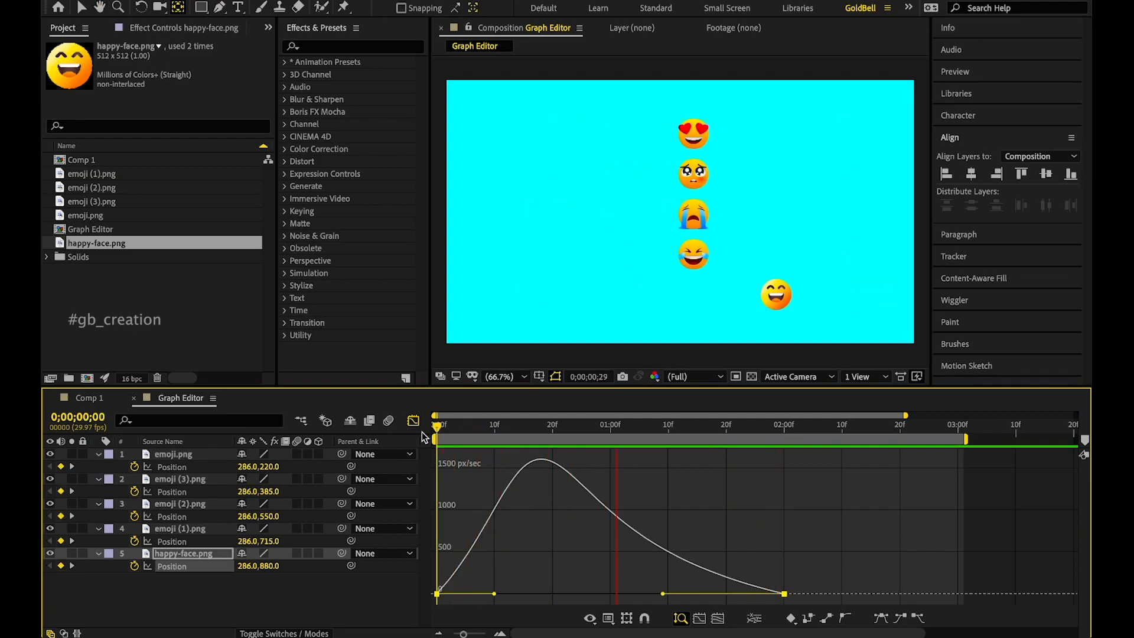
key("space")
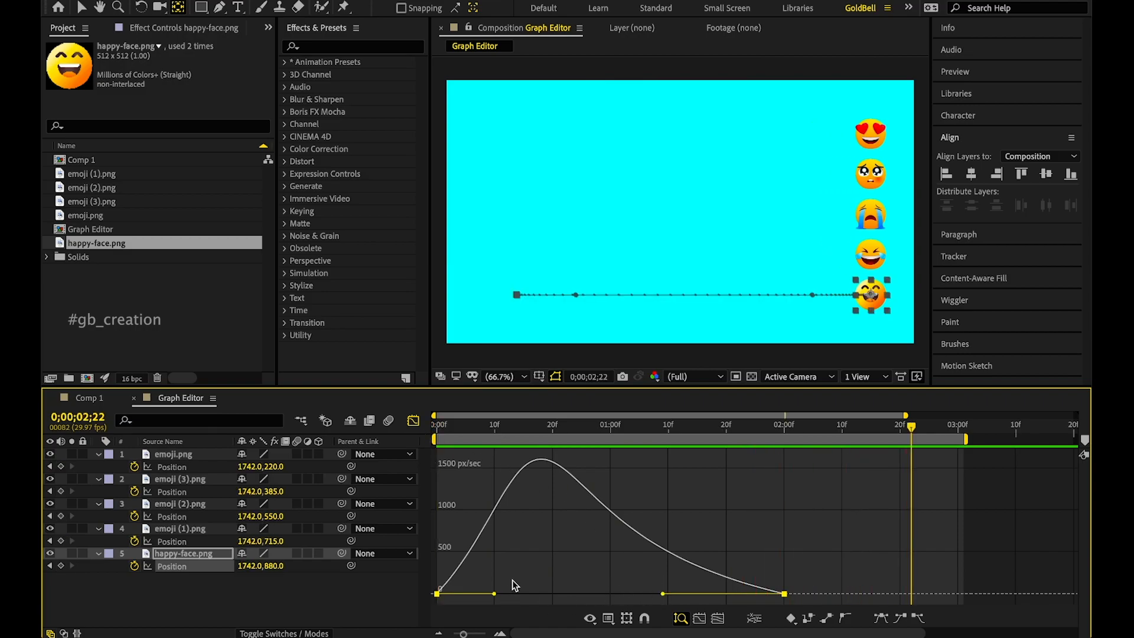
Step: Magnify the composition and scrub through the first second to examine happy-face.png's frame spacing along its motion path
scroll(547, 323, "down", 2)
scroll(547, 321, "up", 3)
left_click_drag(550, 313, 606, 226)
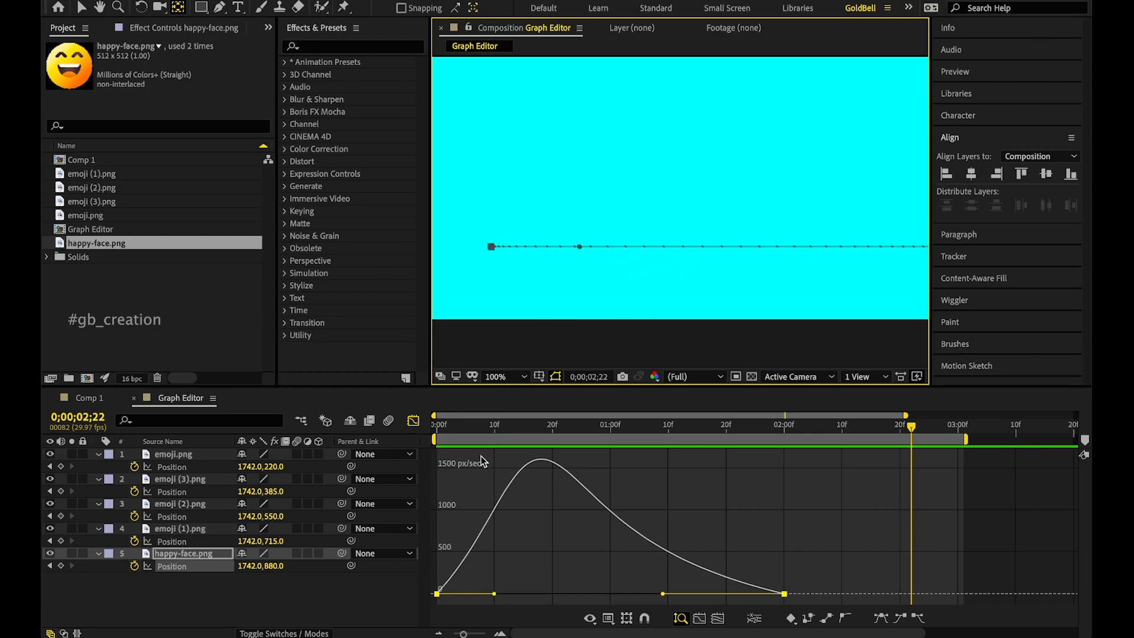
left_click(477, 424)
left_click_drag(477, 428, 600, 438)
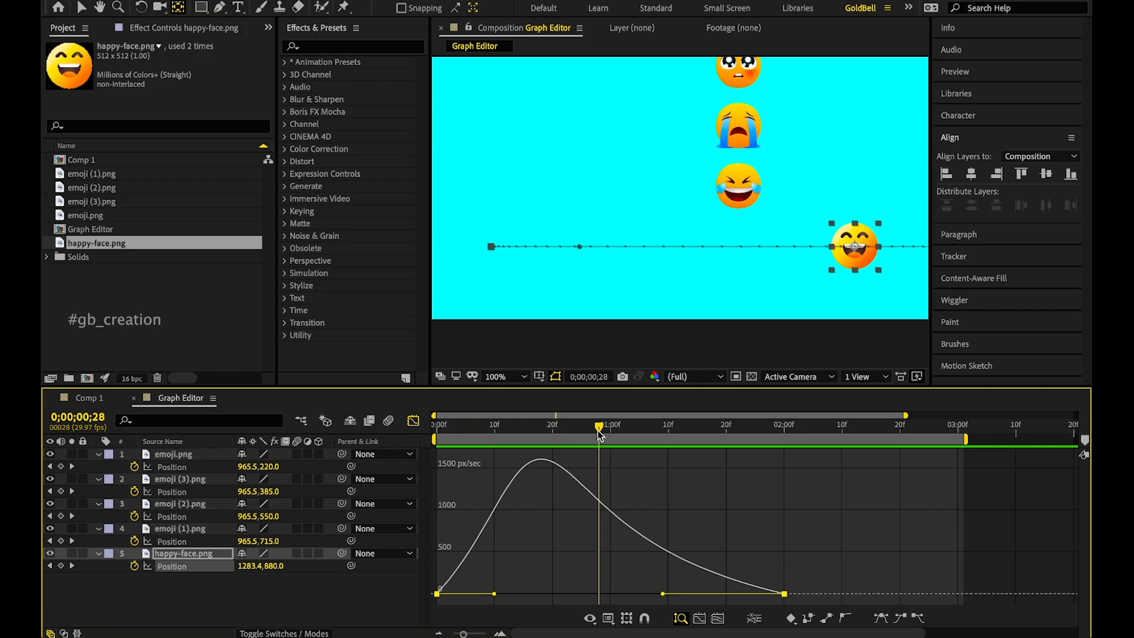
key("space")
left_click_drag(614, 299, 334, 303)
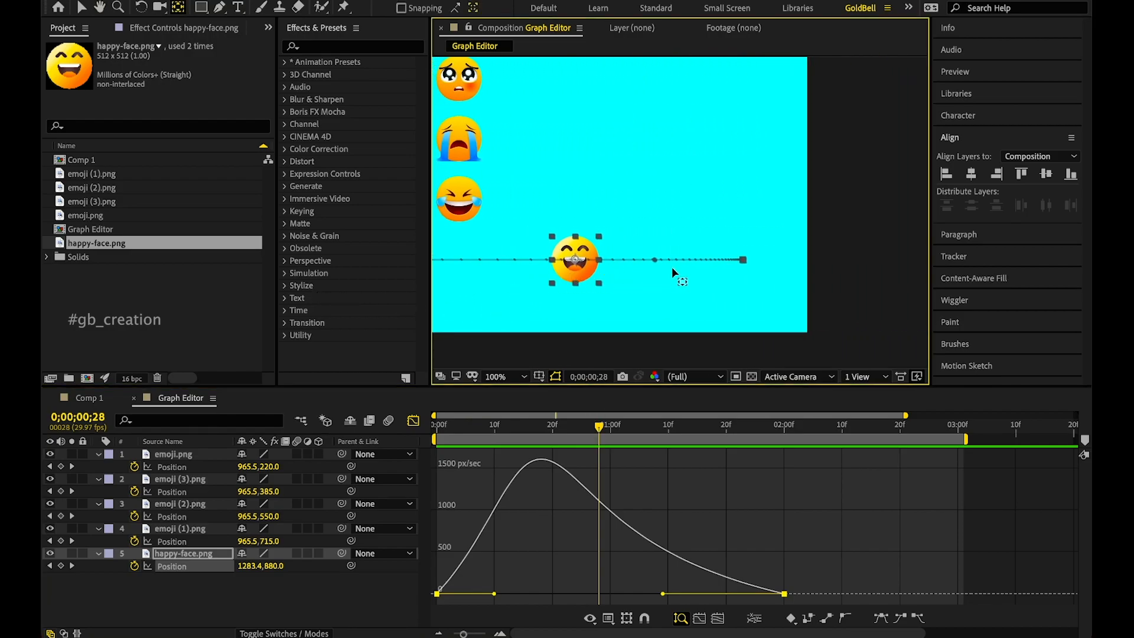
Step: Extend happy-face.png's incoming ease handle at the end Position keyframe to about 0;00;01;02 and fit the composition in the viewer
left_click_drag(662, 594, 625, 594)
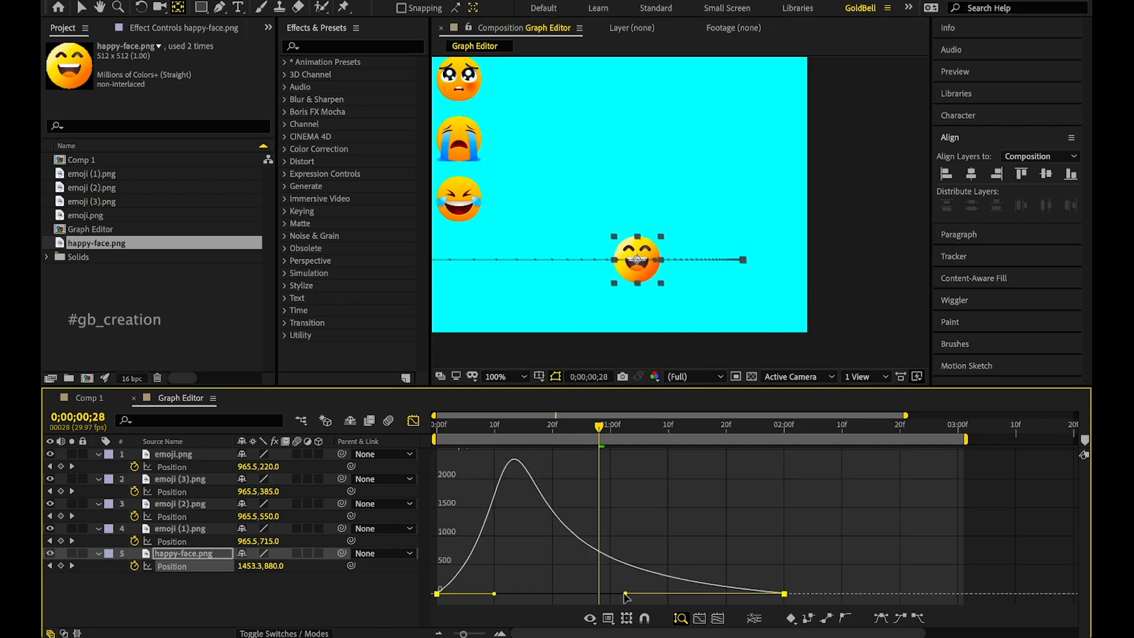
left_click(525, 379)
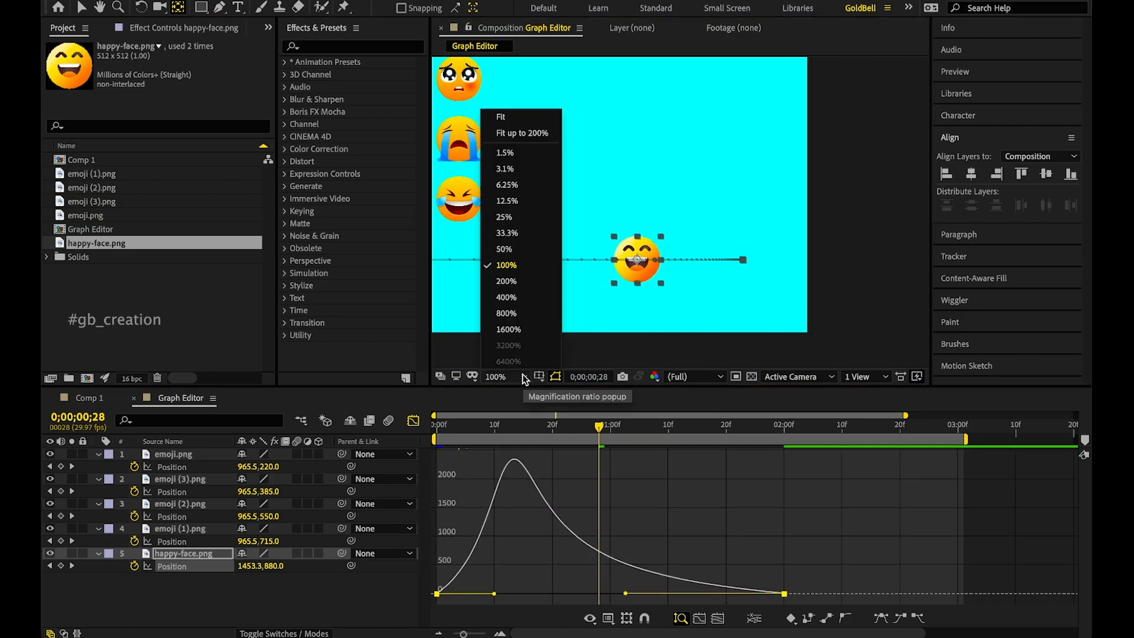
left_click(498, 122)
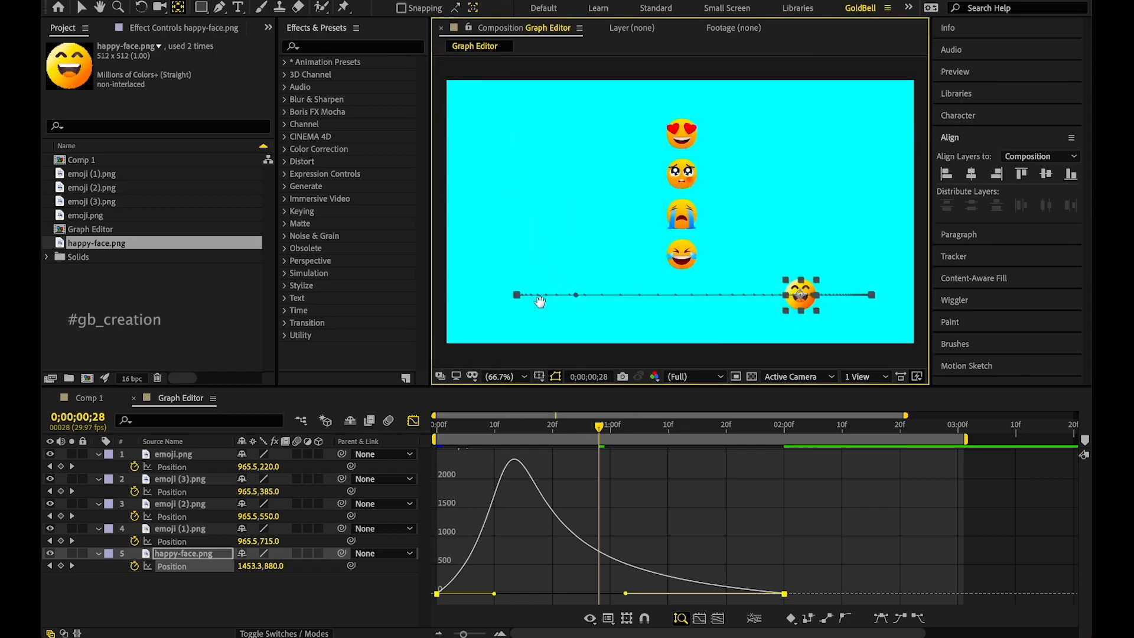
Step: Preview the animation and scrub back towards the start to examine happy-face.png's sharper easing
key("space")
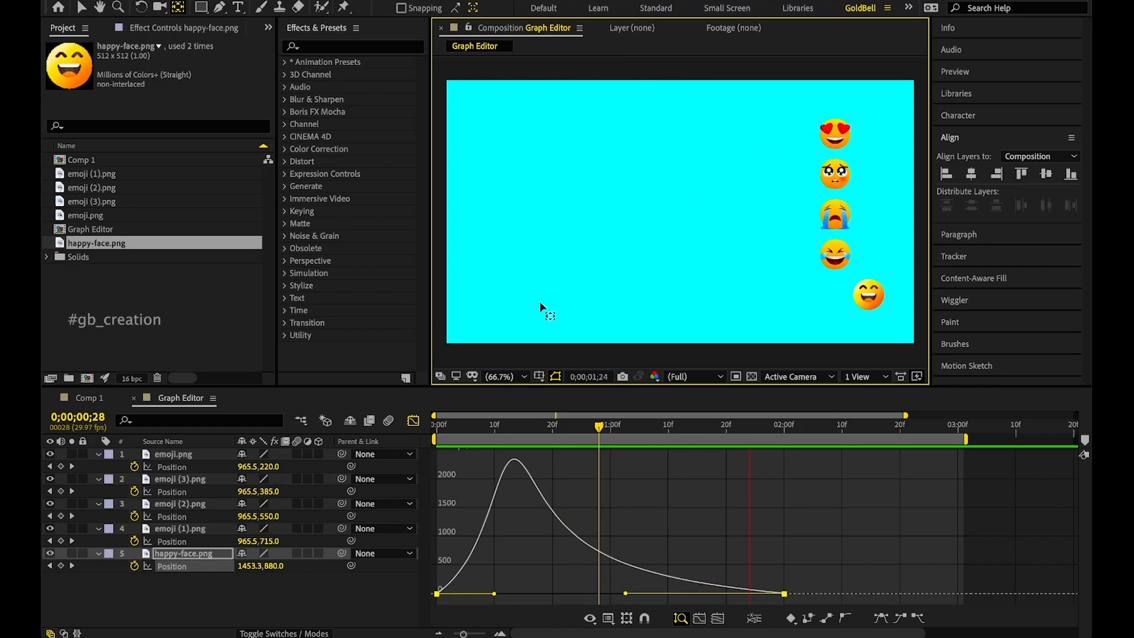
key("space")
left_click_drag(787, 432, 581, 434)
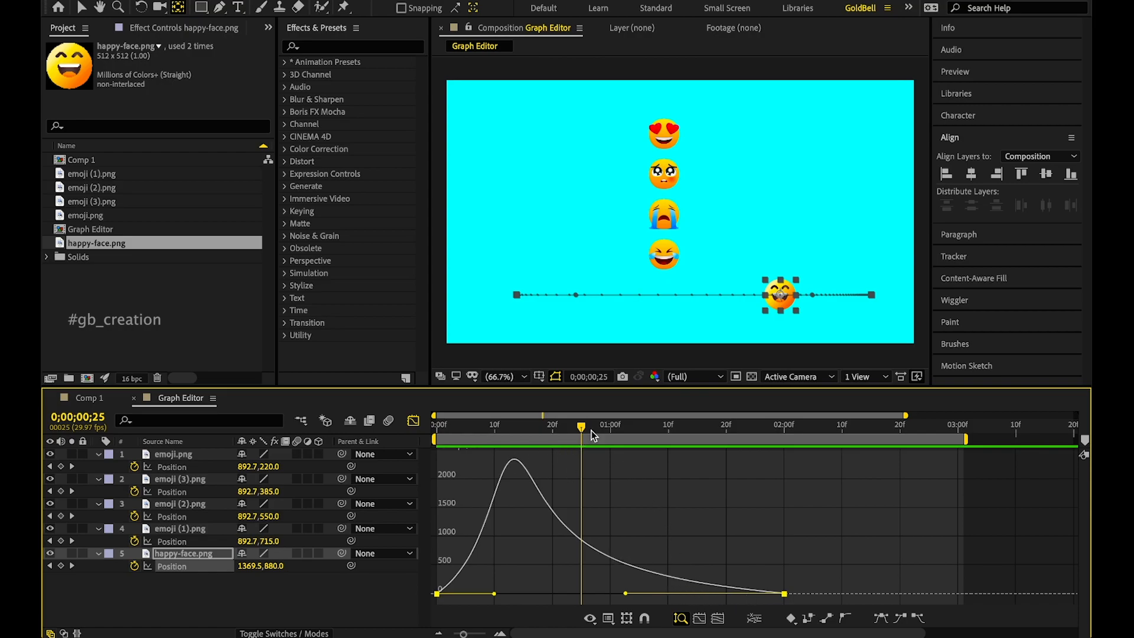
left_click_drag(582, 429, 452, 453)
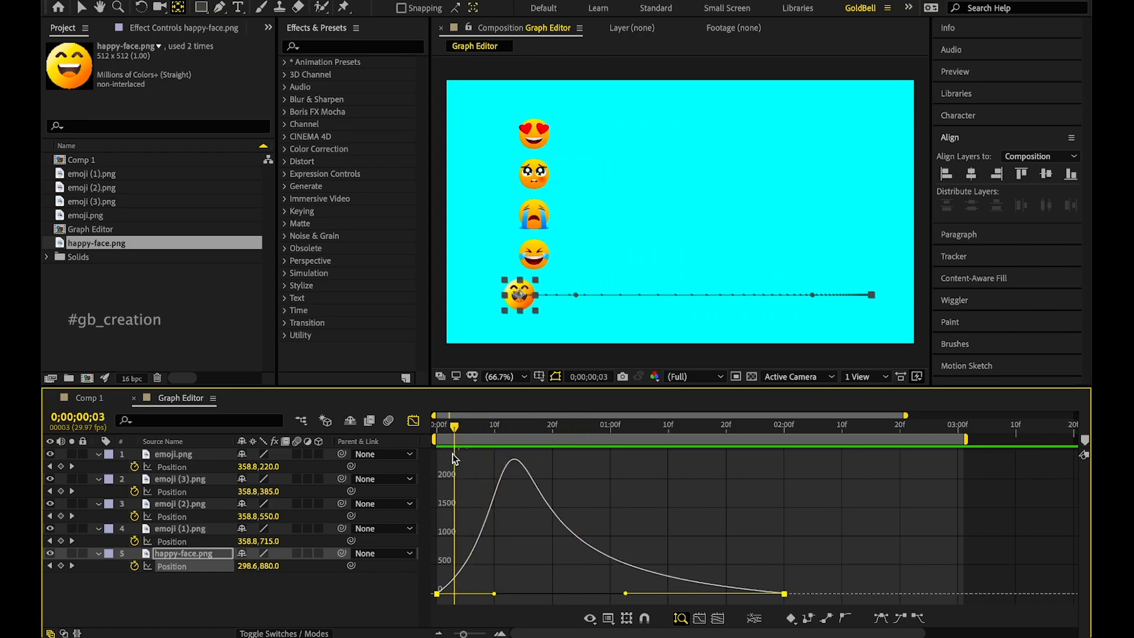
Step: Show the Position speed graph of emoji (1).png and select both of its keyframes
left_click(193, 529)
left_click(179, 543)
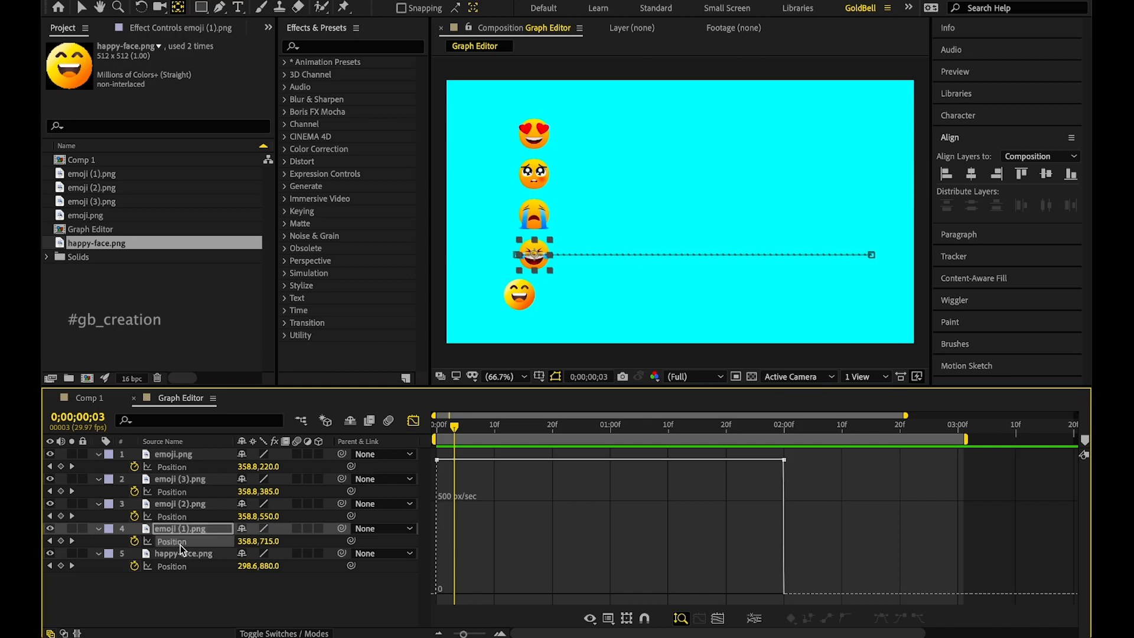
left_click(179, 544)
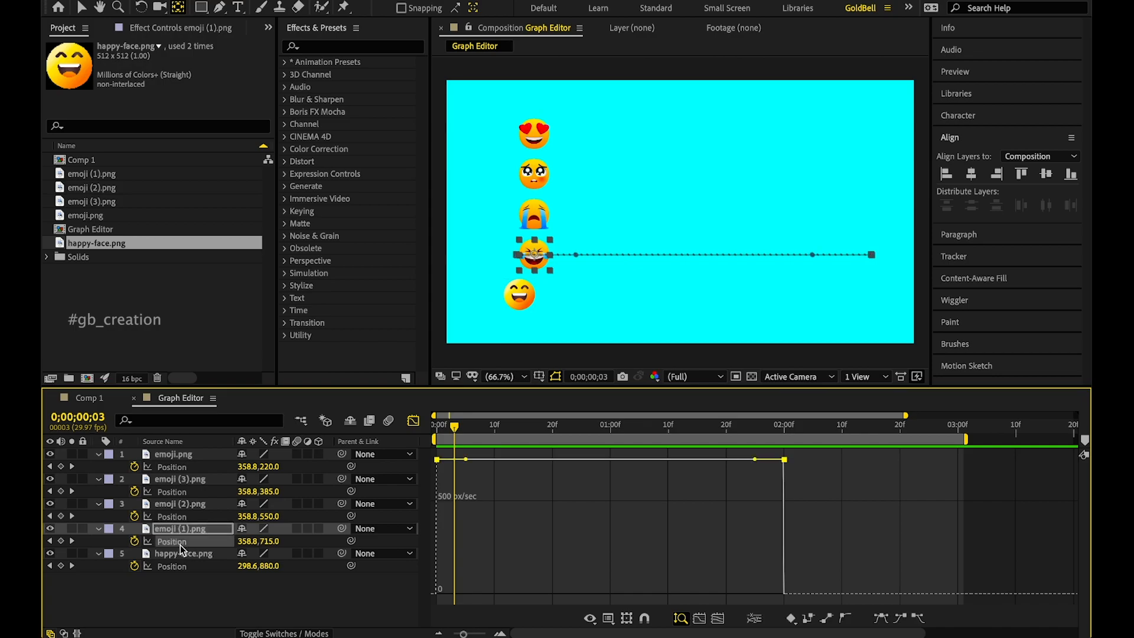
Step: Try Easy Ease and Auto Bezier on both Position keyframes of emoji (1).png and preview the movement
left_click(880, 618)
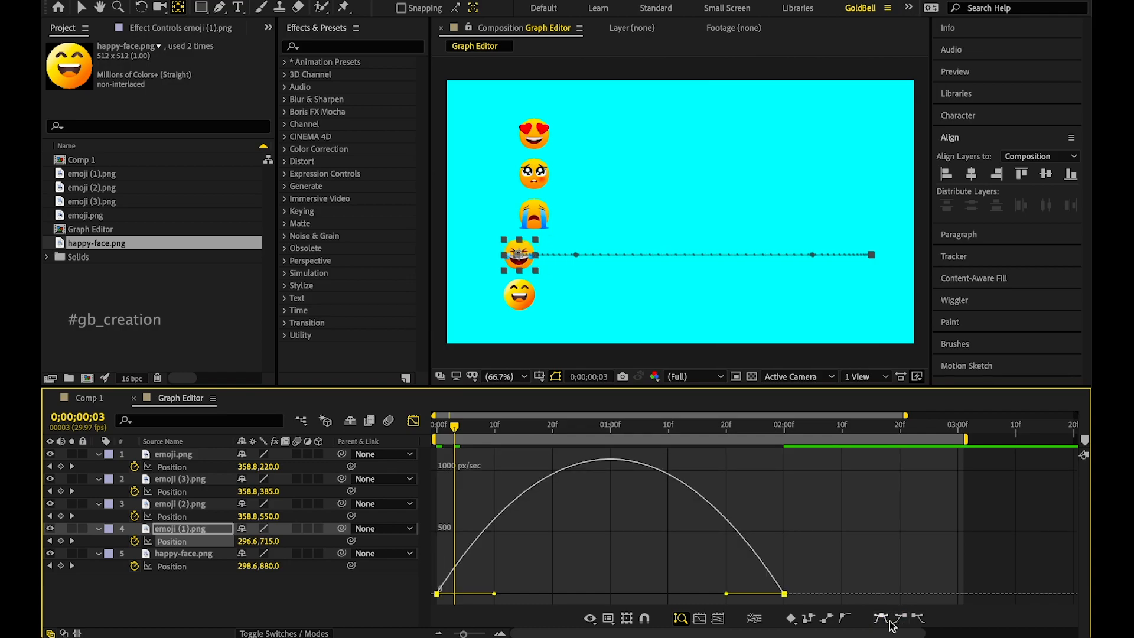
left_click(841, 619)
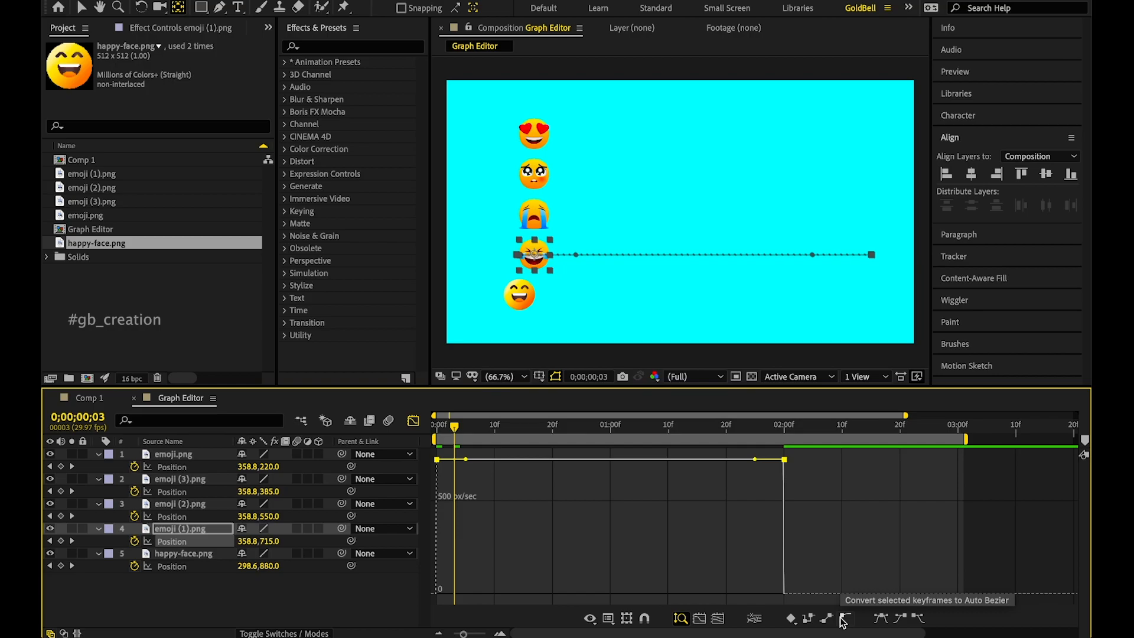
key("space")
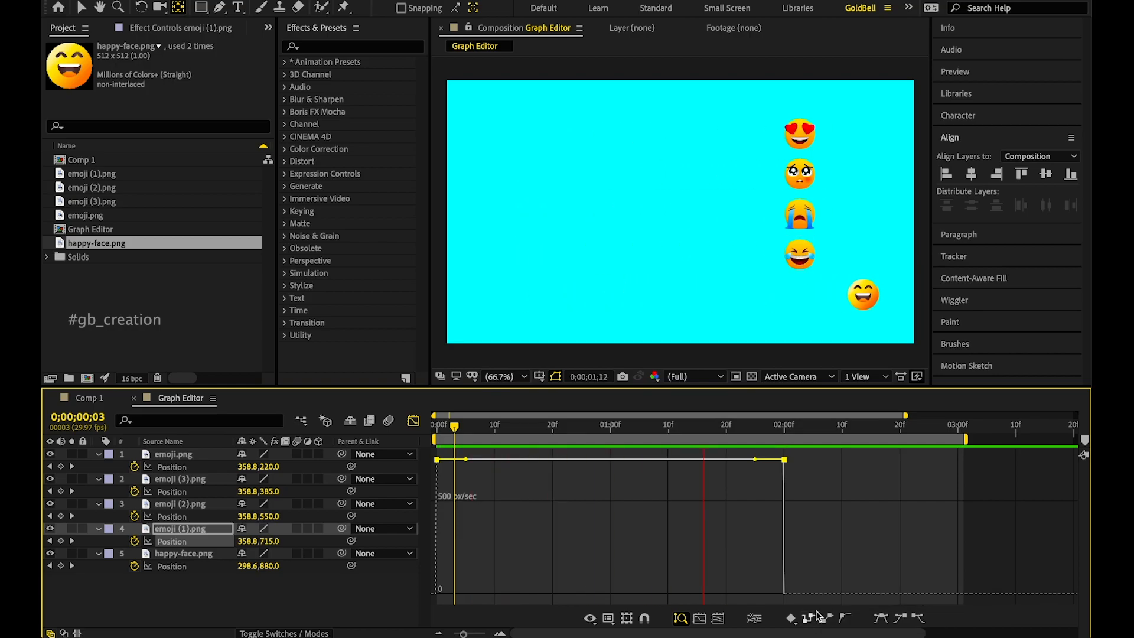
key("space")
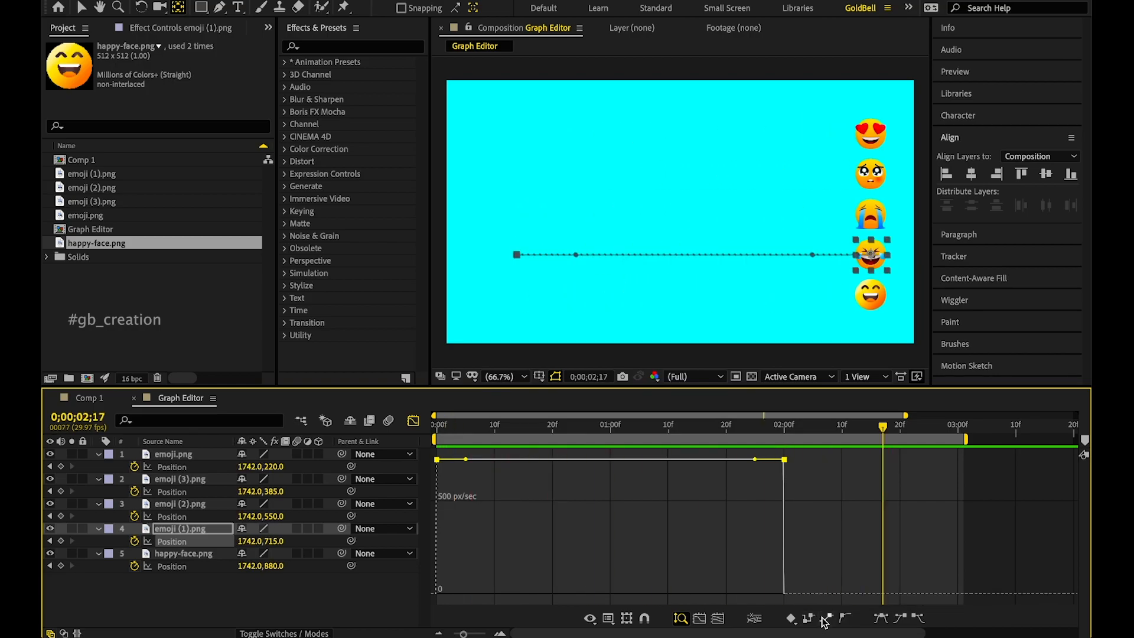
Step: Convert both Position keyframes of emoji (1).png to Hold and preview the movement from the start
left_click(809, 619)
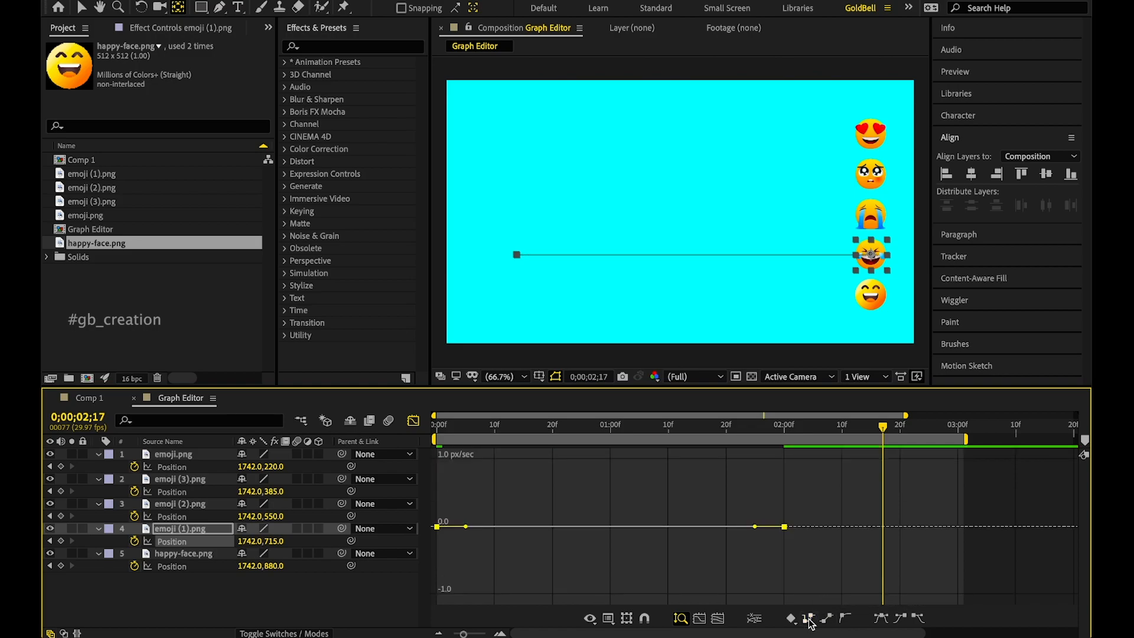
left_click(444, 430)
key("space")
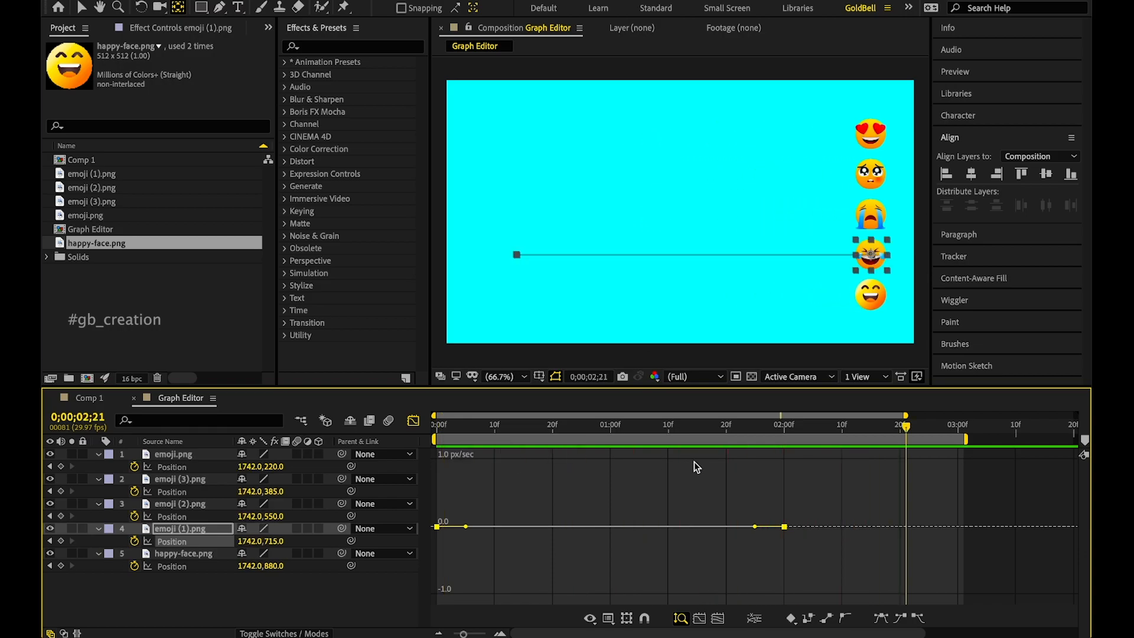
left_click_drag(400, 518, 359, 517)
key("space")
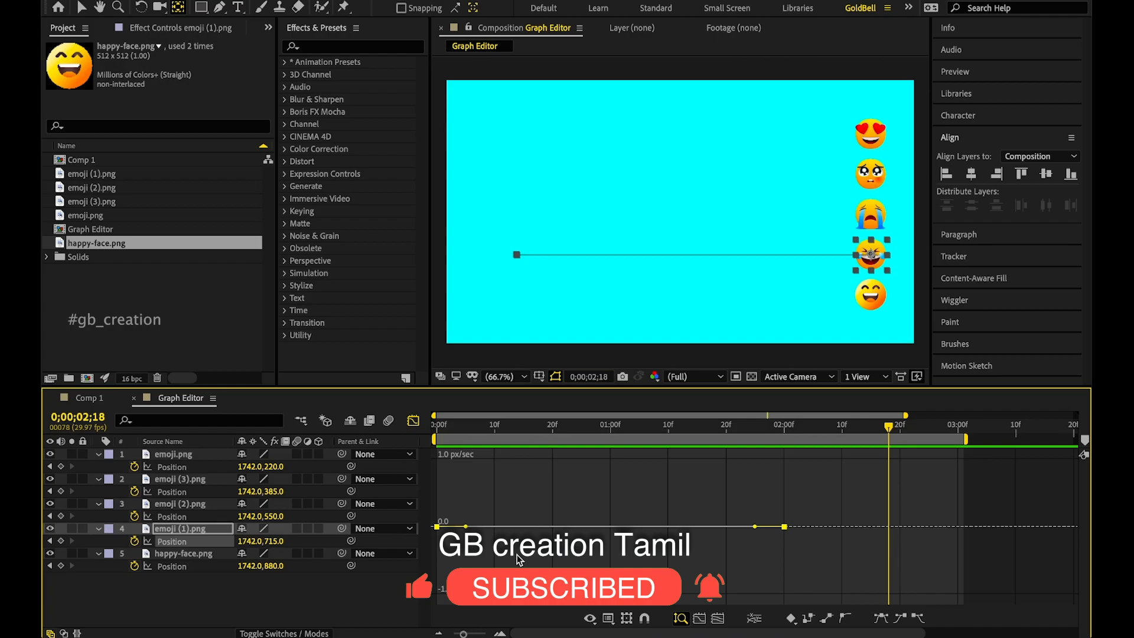
Step: Leave the Graph Editor for the layer bar view and return the current time to 0;00;00;00
left_click(196, 509)
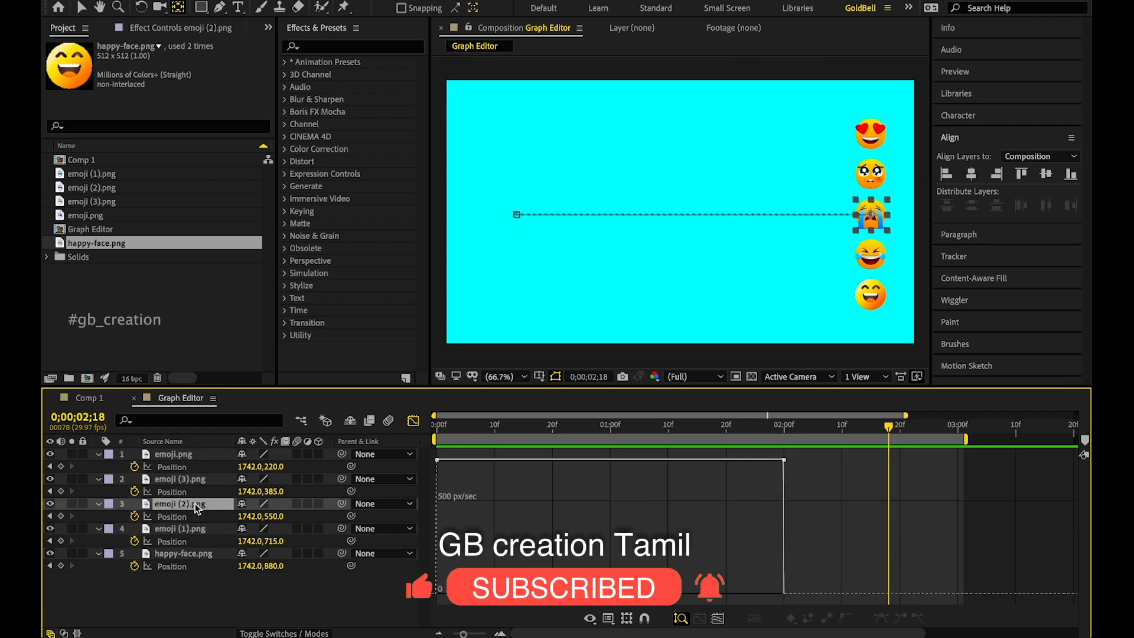
left_click(188, 531)
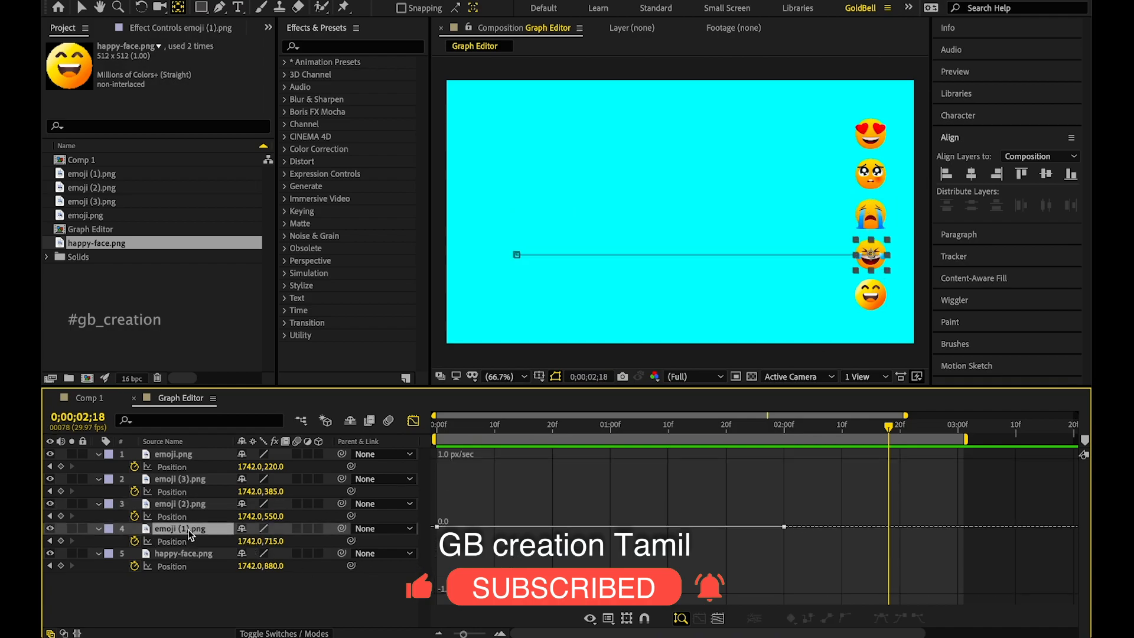
left_click(414, 421)
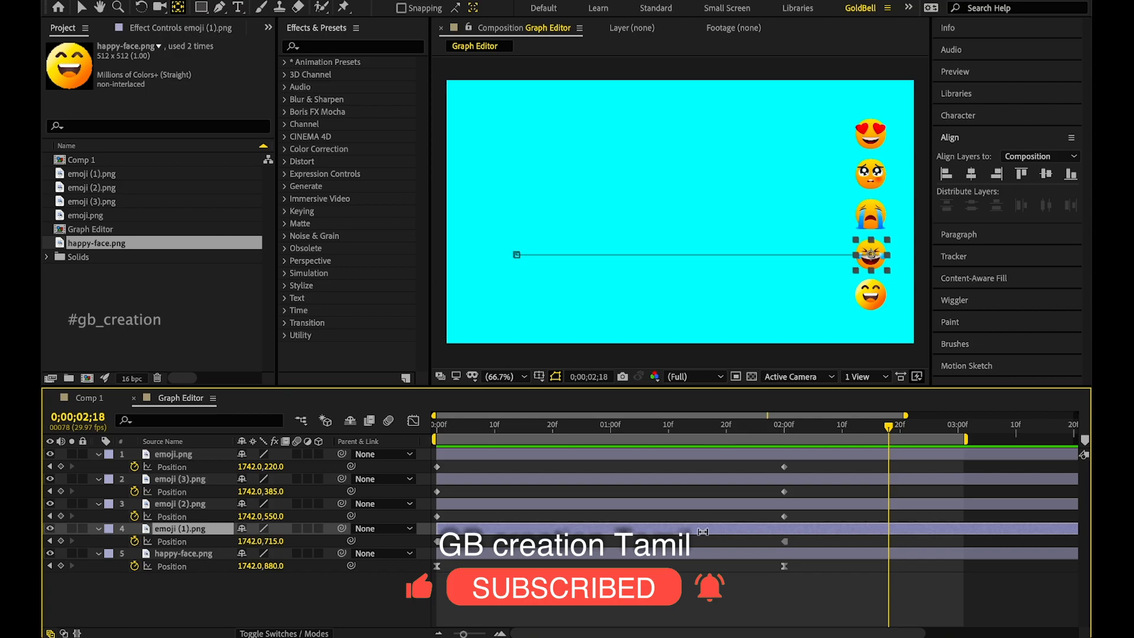
key("Home")
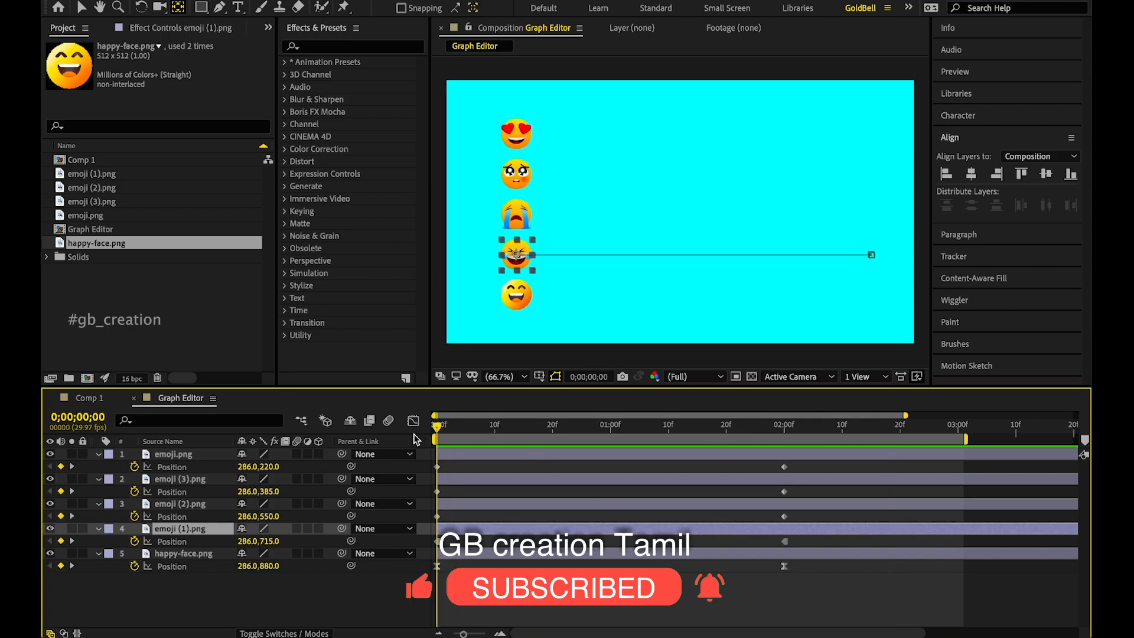
Step: Apply Easy Ease to both Position keyframes of emoji (2).png, emoji (3).png and emoji.png
left_click(170, 516)
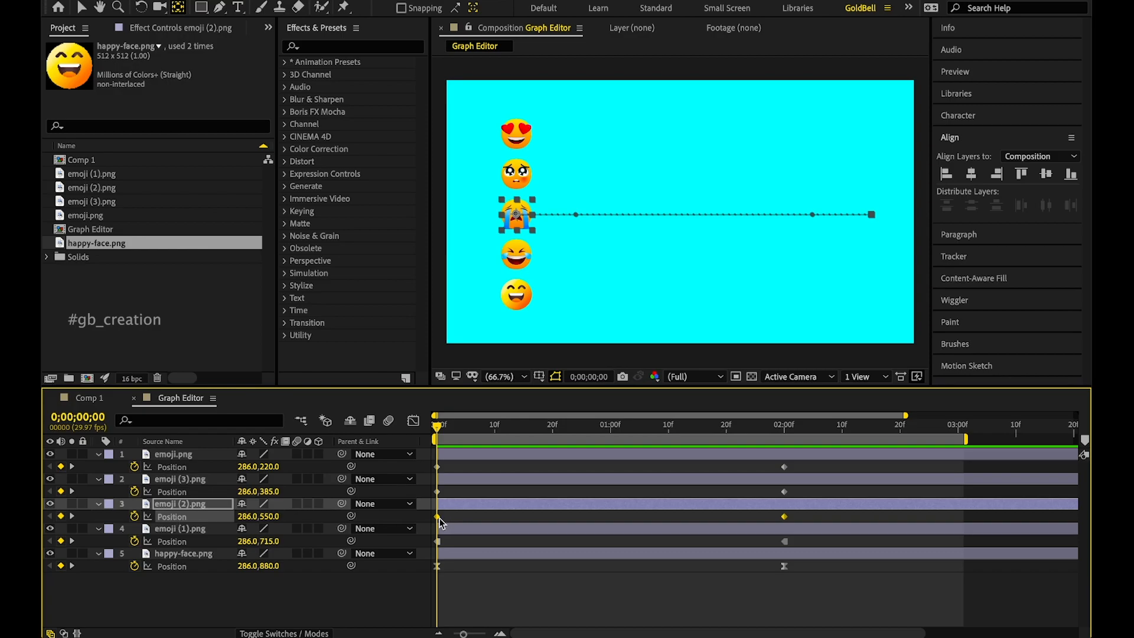
key("F9")
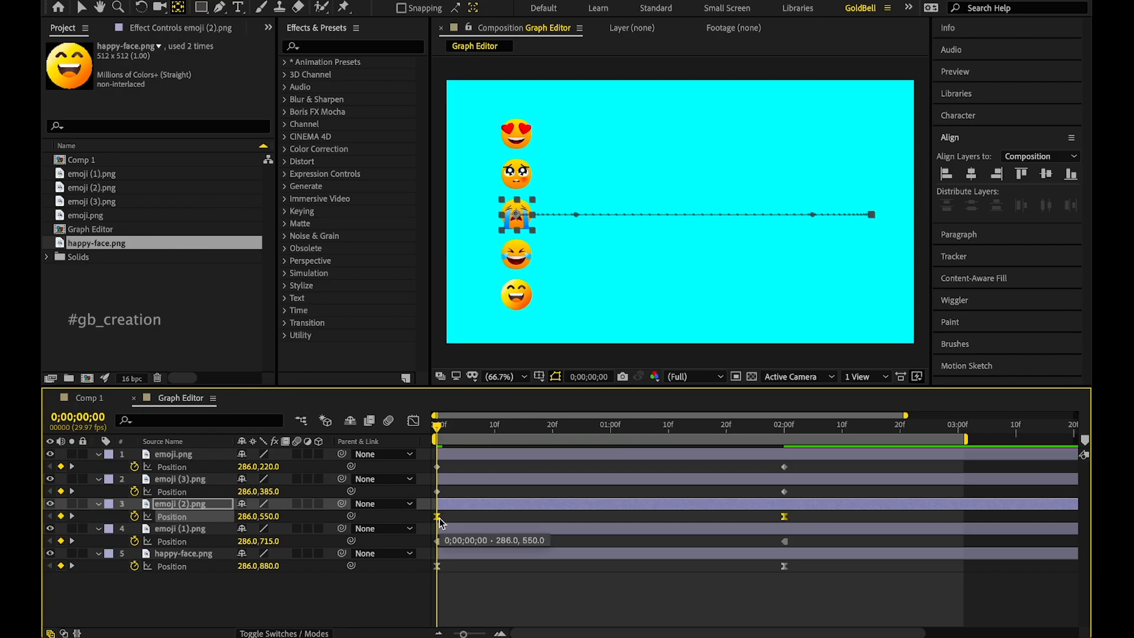
left_click(206, 489)
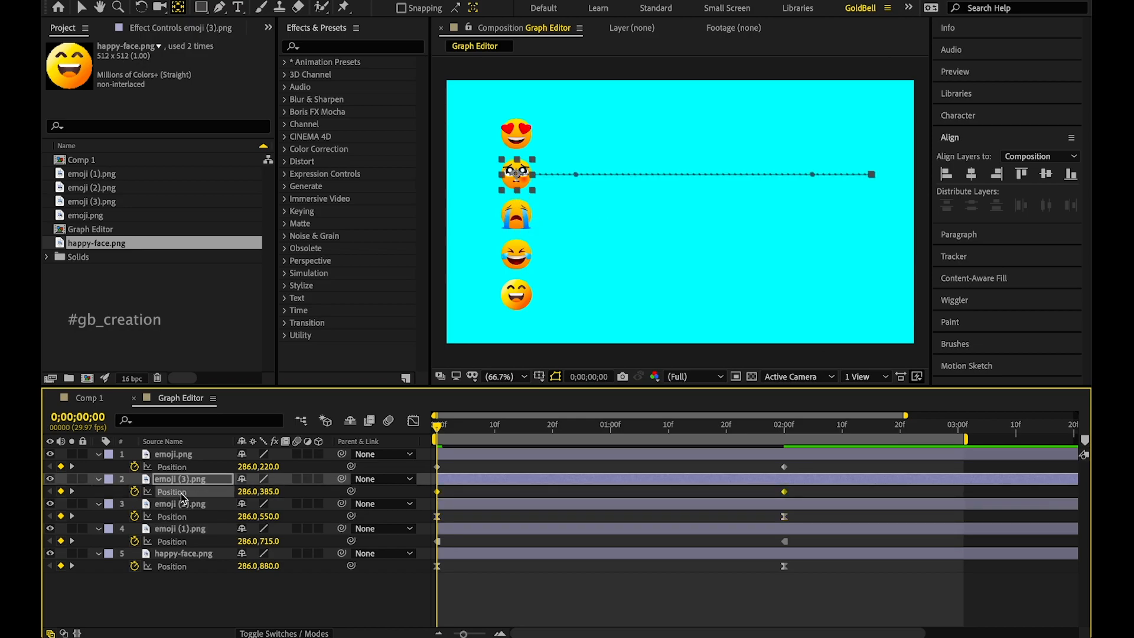
key("F9")
left_click(182, 467)
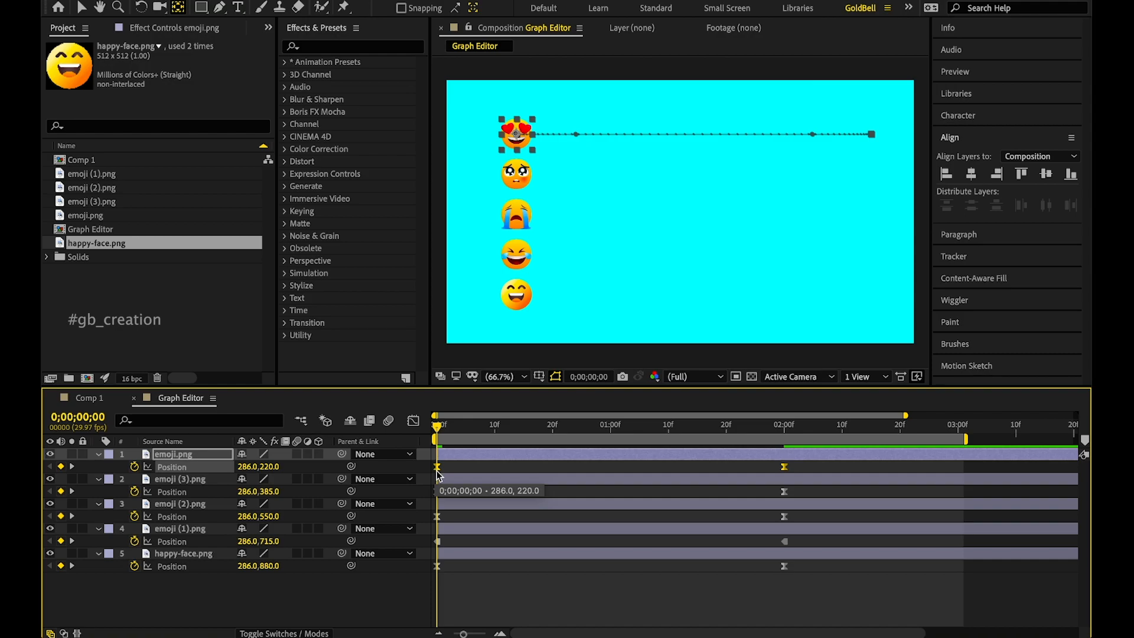
Step: Show the speed graph of emoji (2).png's Position with both keyframes selected
left_click(188, 506)
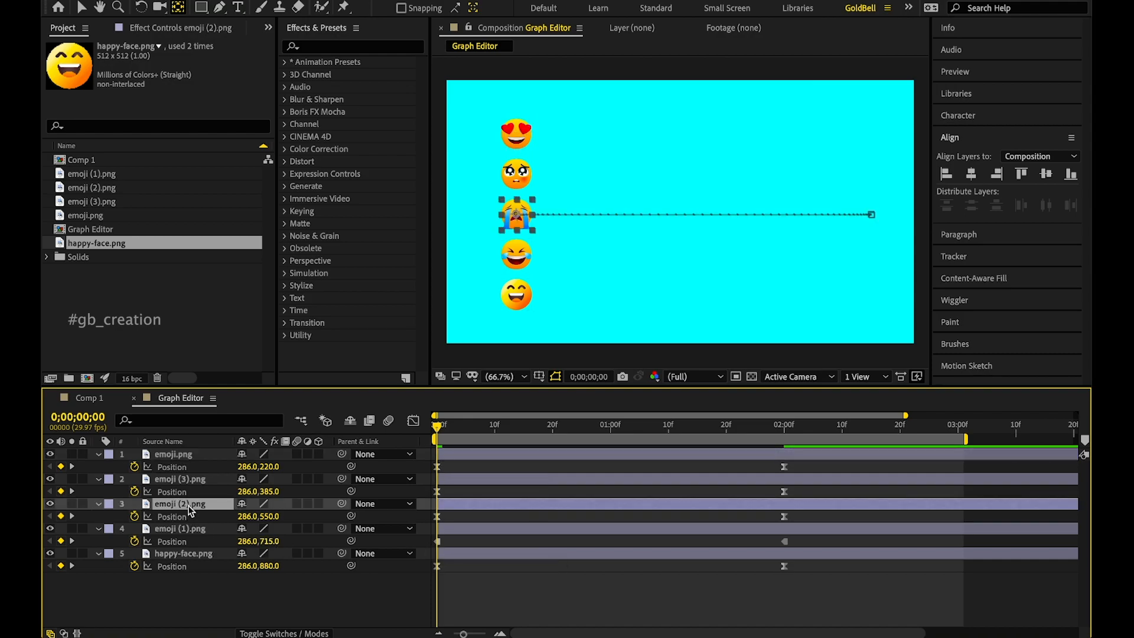
left_click(183, 519)
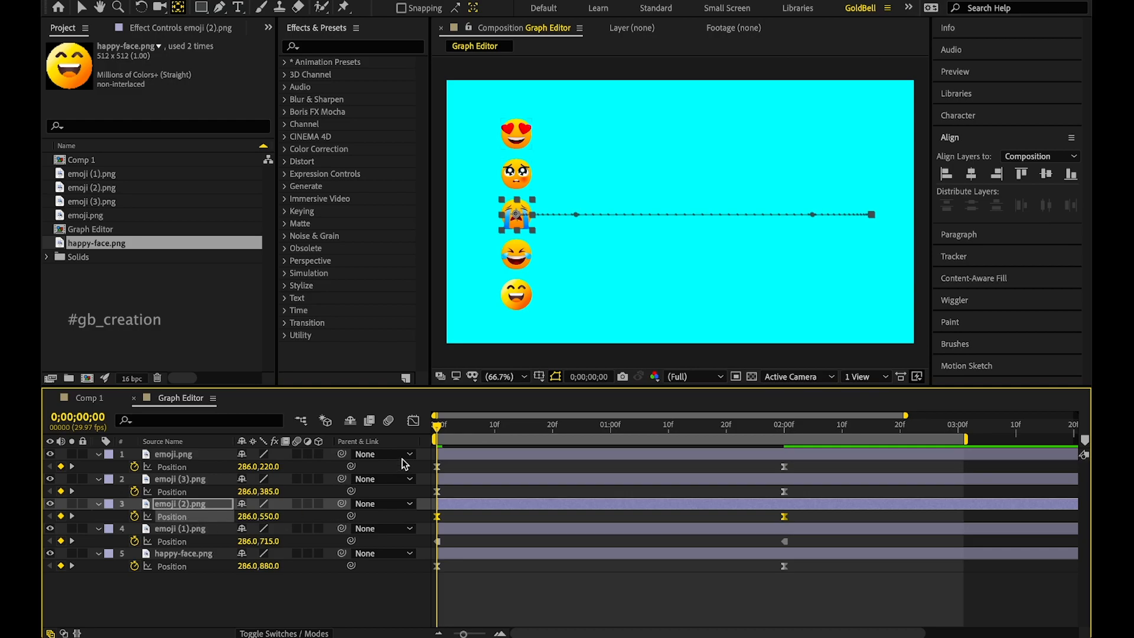
left_click(414, 420)
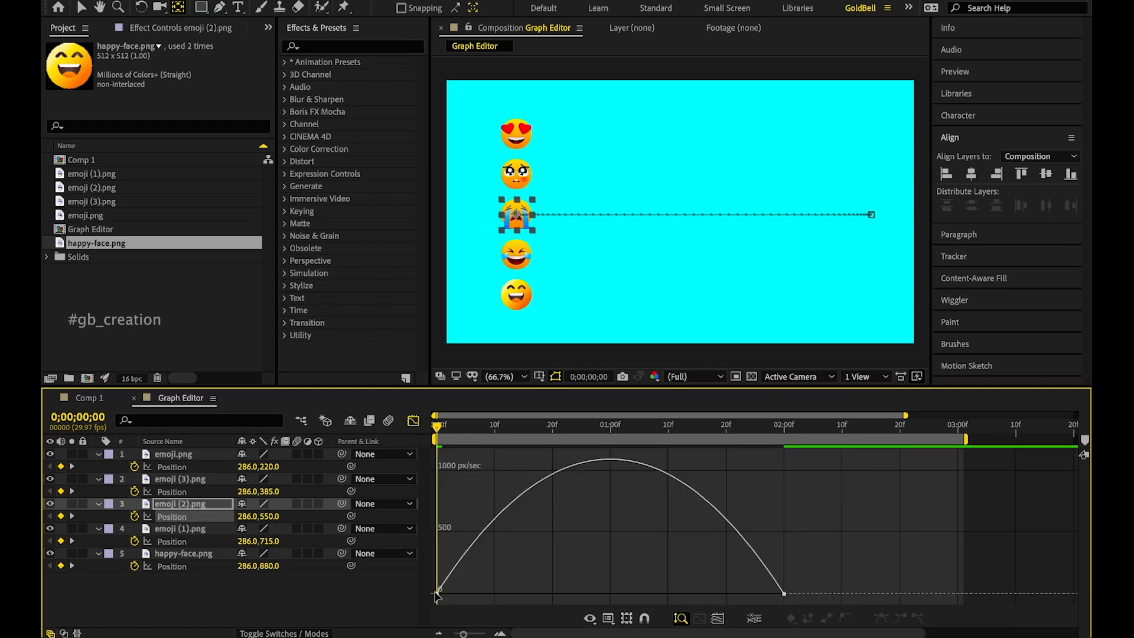
left_click(180, 519)
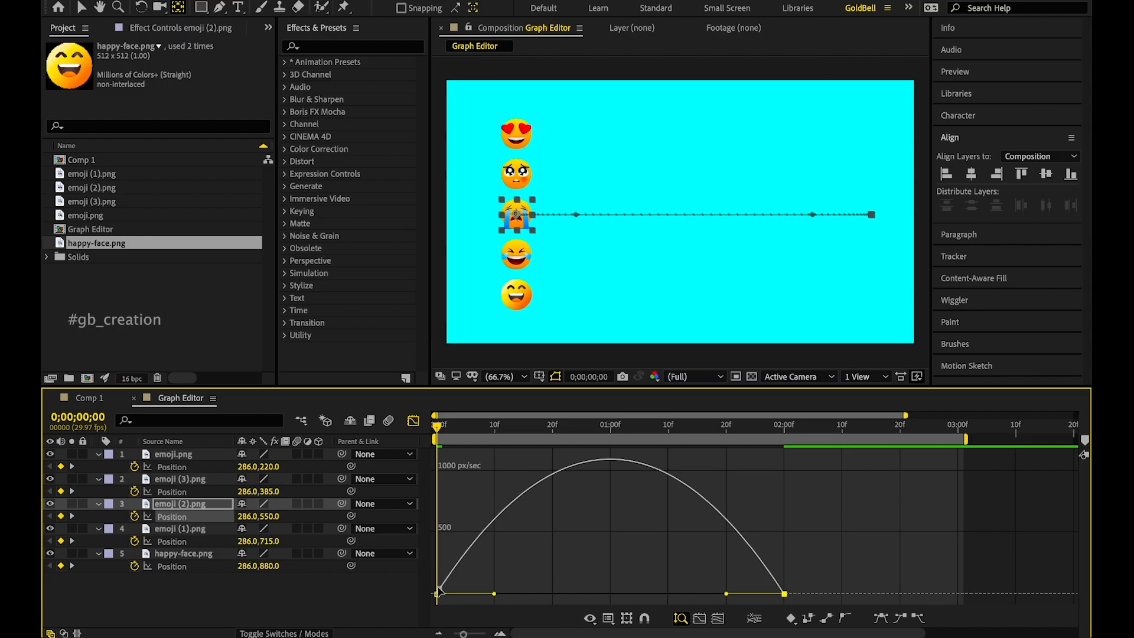
Step: Try a starting speed above 1000 px/sec and minimal keyframe influence on emoji (2).png's Position, preview it, and reset both keyframes to Easy Ease
left_click_drag(437, 594, 569, 460)
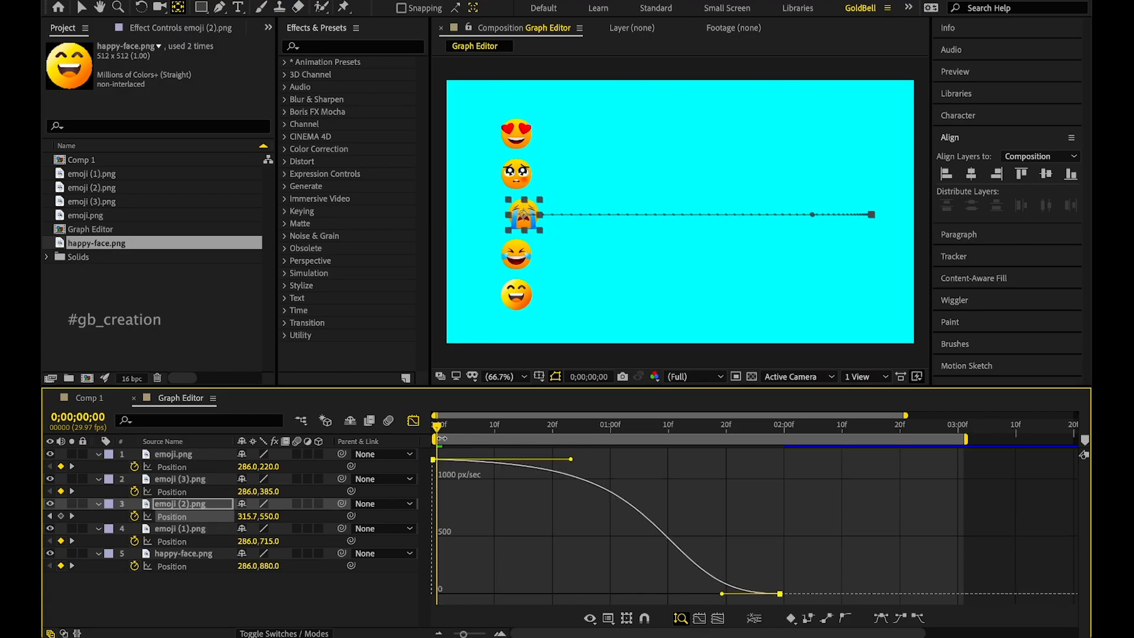
key("space")
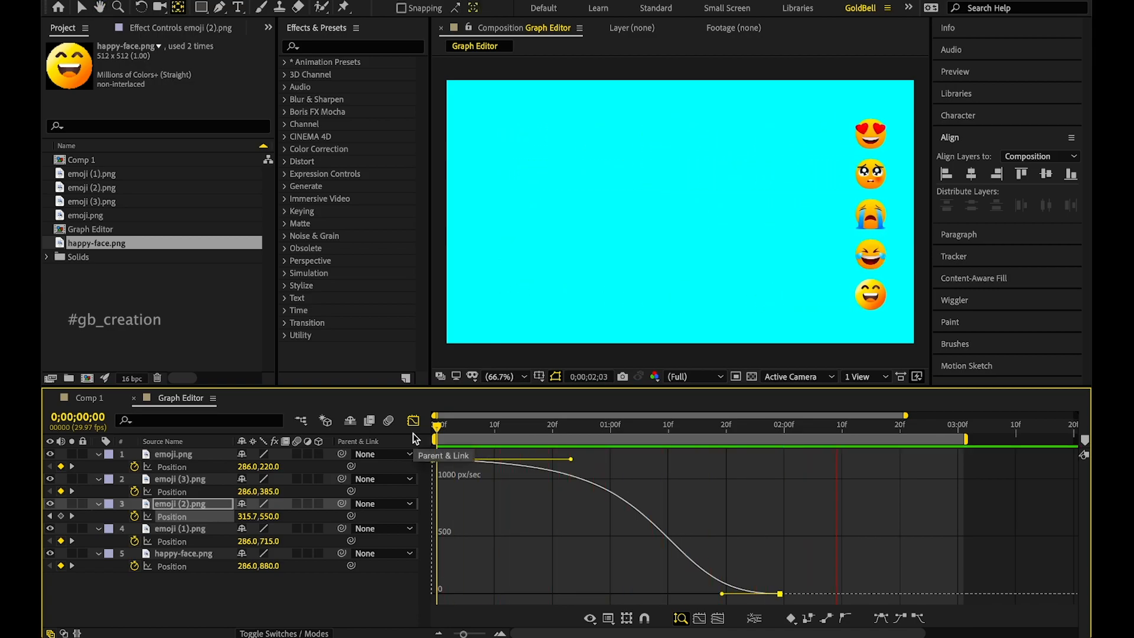
key("space")
left_click_drag(722, 594, 814, 593)
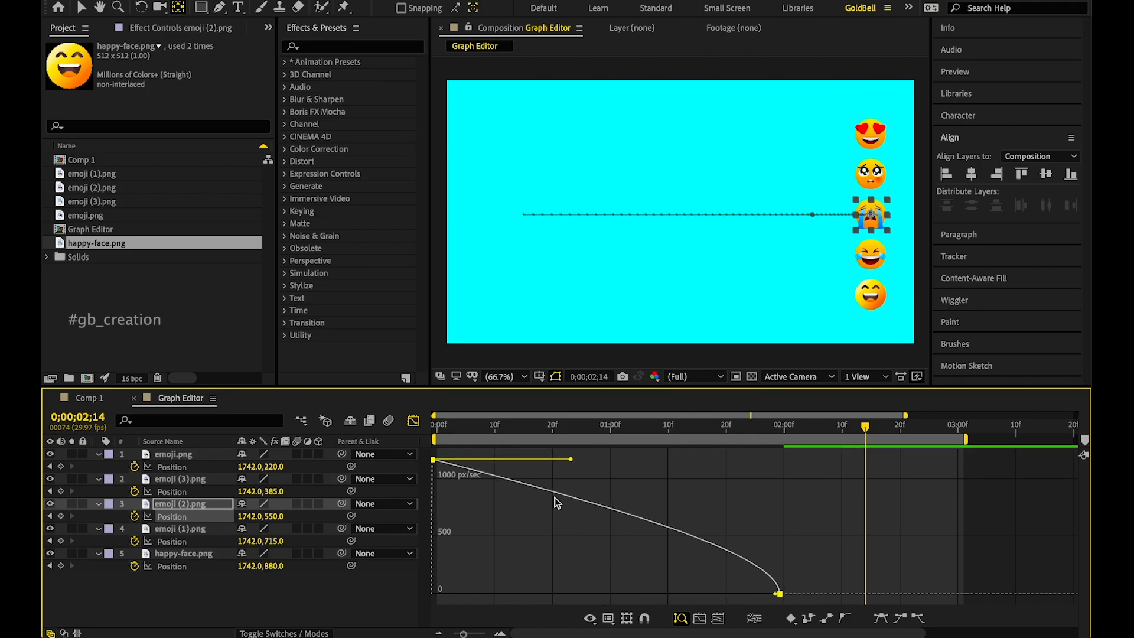
left_click_drag(571, 459, 443, 593)
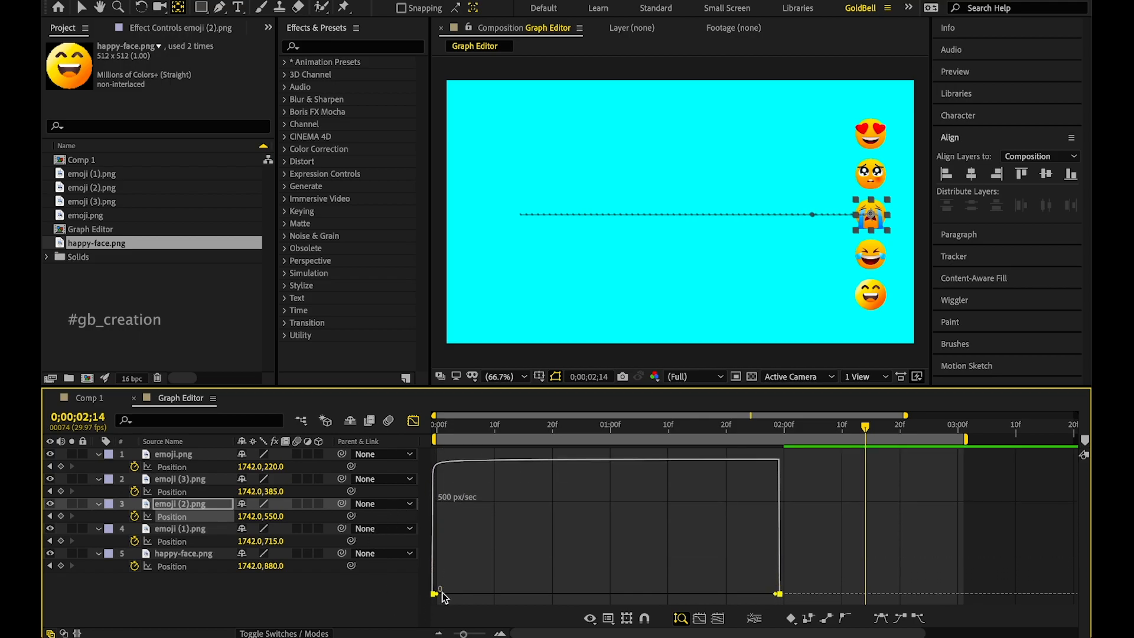
left_click(881, 618)
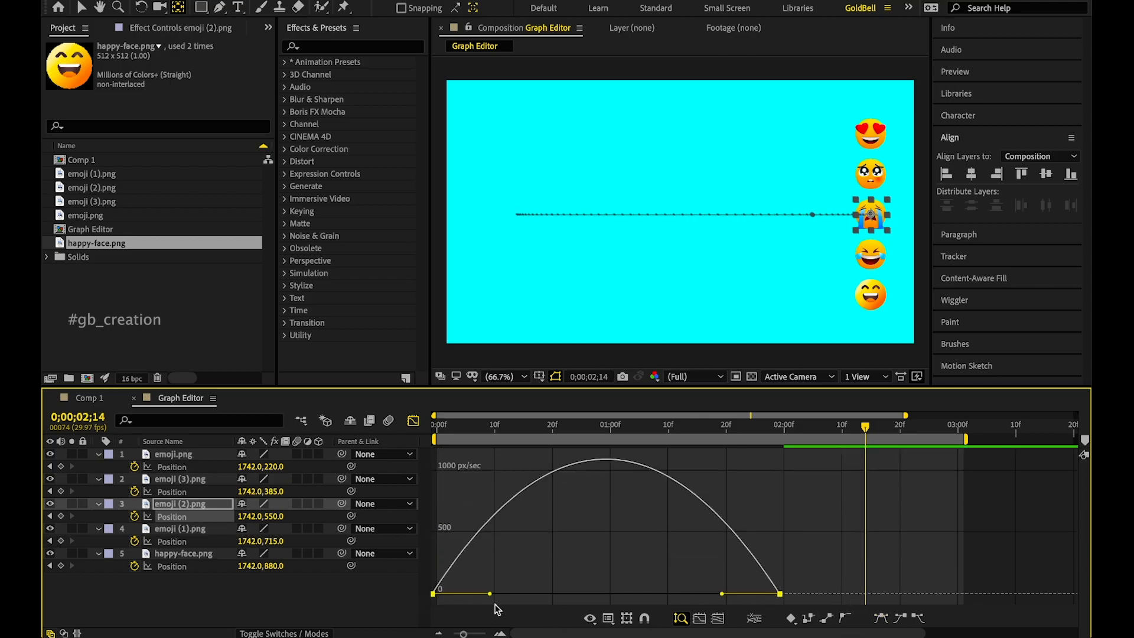
Step: Try shrinking the first keyframe's outgoing influence on emoji (2).png's speed curve, preview from the start, and undo it
left_click_drag(490, 594, 429, 602)
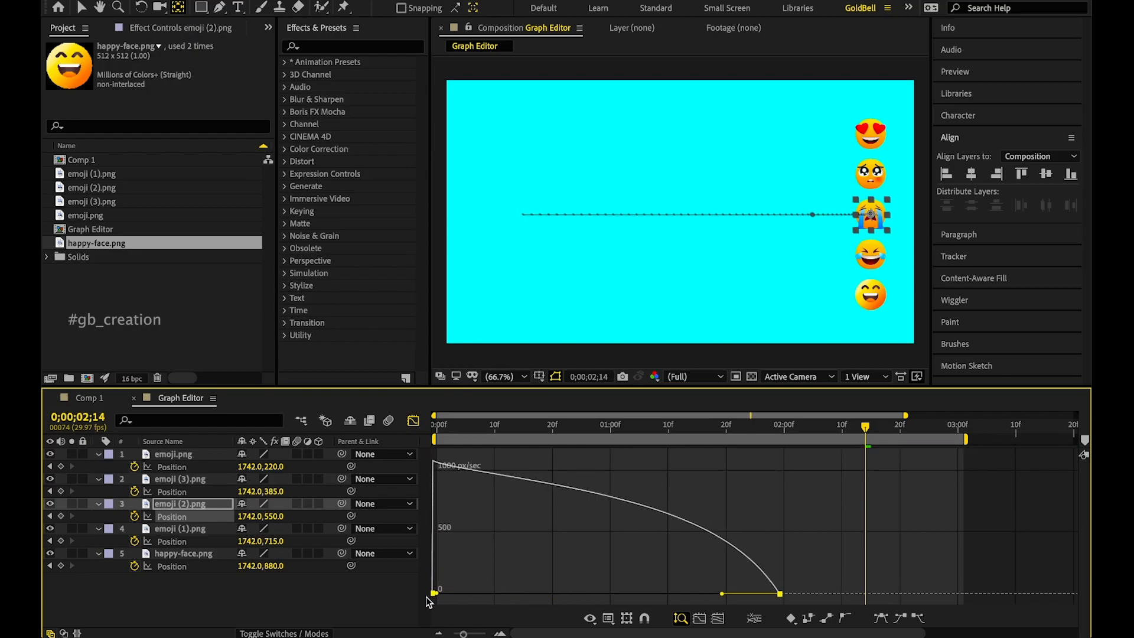
left_click(443, 427)
left_click_drag(443, 427, 402, 436)
key("space")
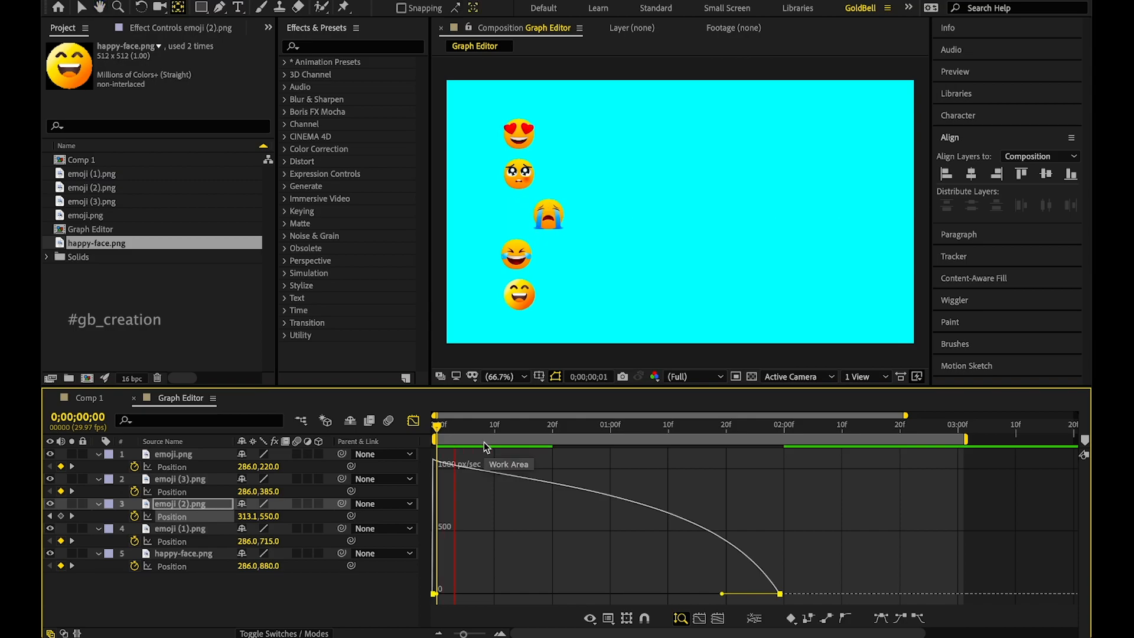
key("space")
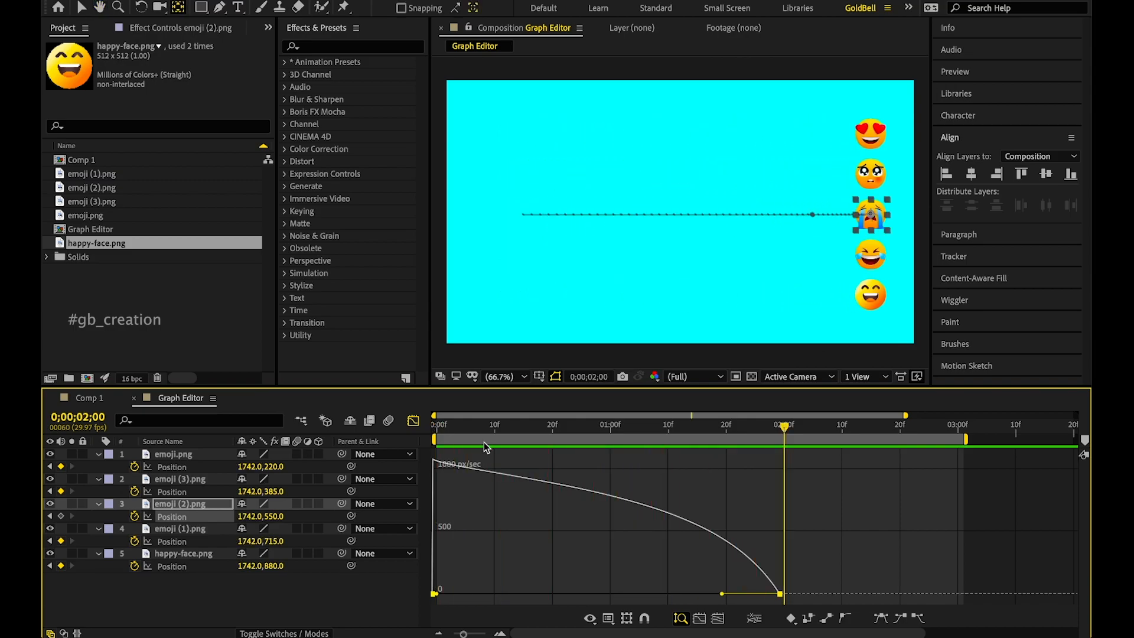
key("ctrl+z")
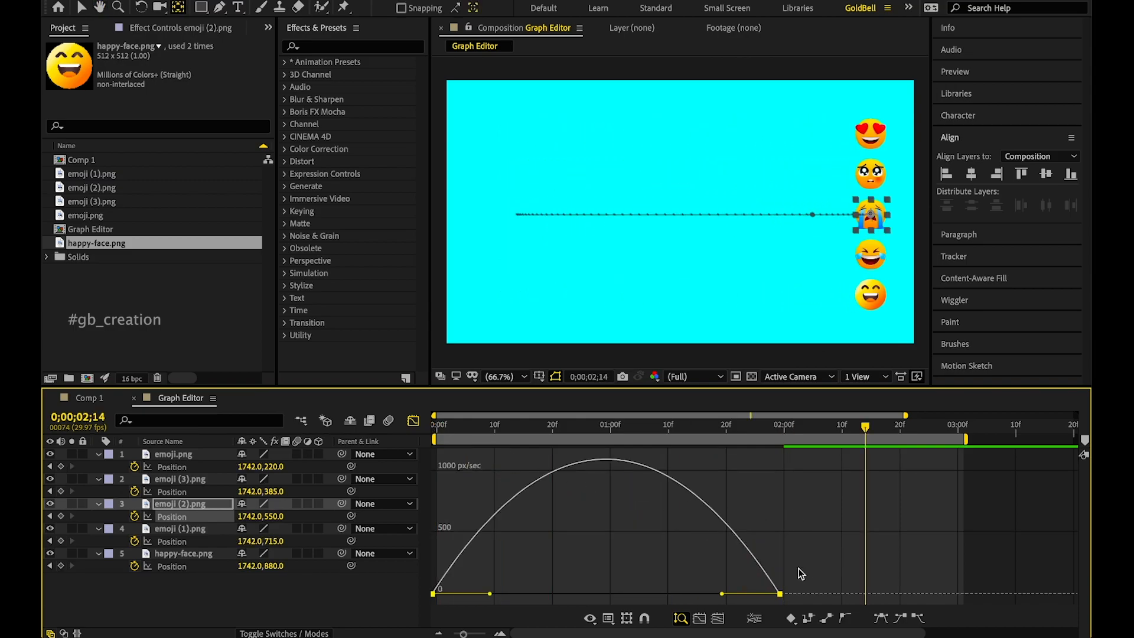
Step: Give emoji (2).png's speed curve an early peak by lengthening the last keyframe's influence and shortening the first keyframe's
left_click_drag(720, 595, 606, 594)
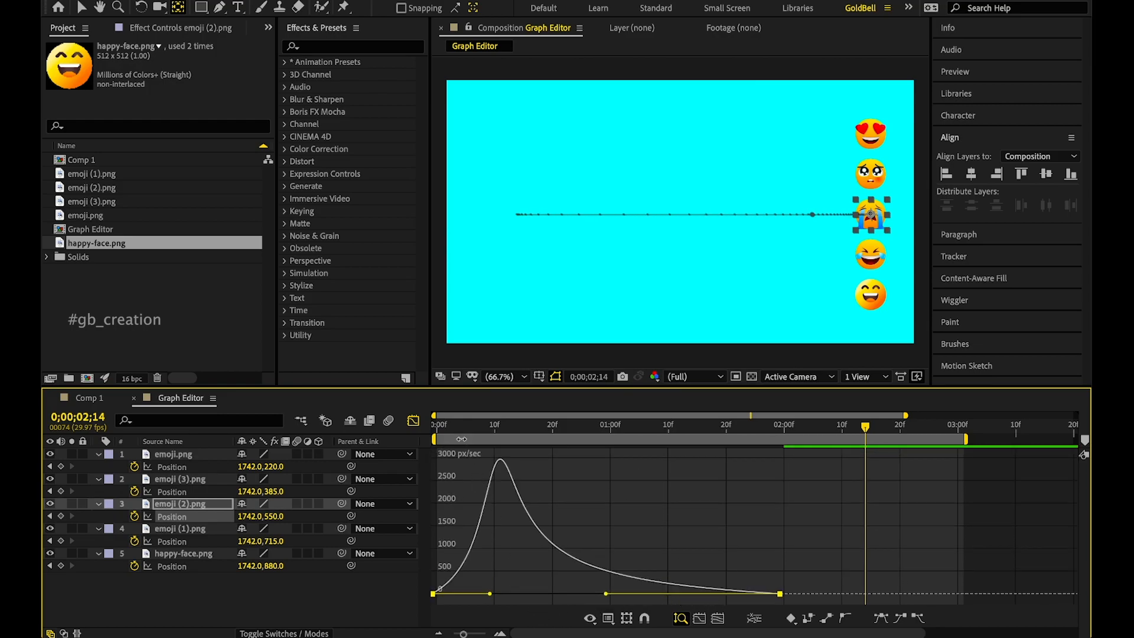
left_click_drag(489, 594, 451, 599)
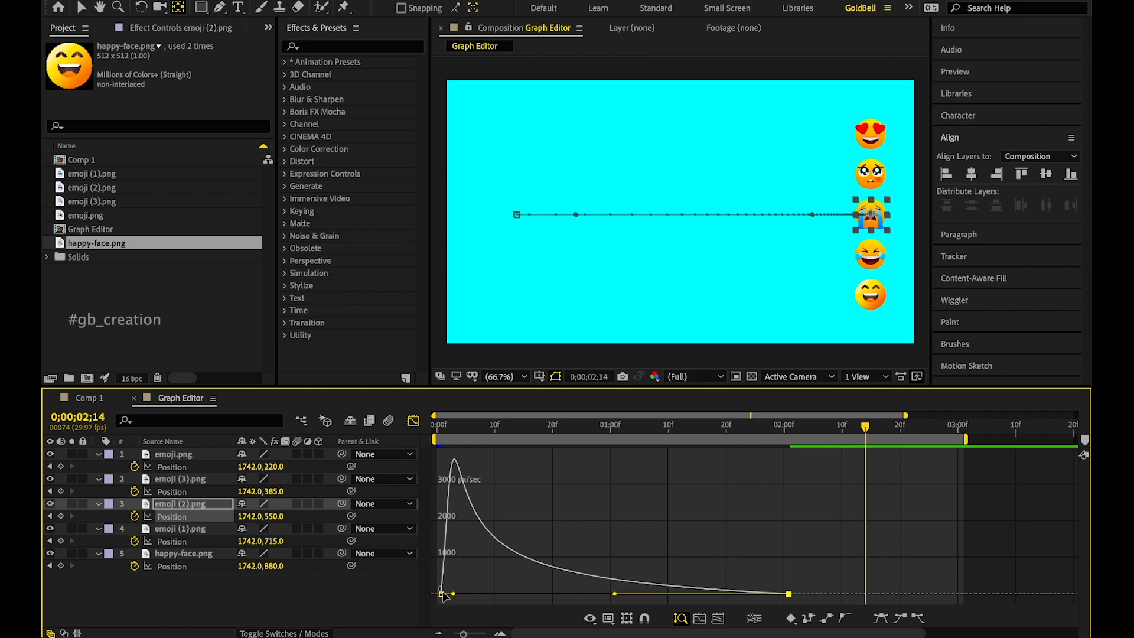
Step: Try a speed of about 2000 px/sec at emoji (2).png's first keyframe, preview the motion, and return that speed to zero
left_click(441, 594)
left_click_drag(441, 595, 441, 523)
left_click(442, 429)
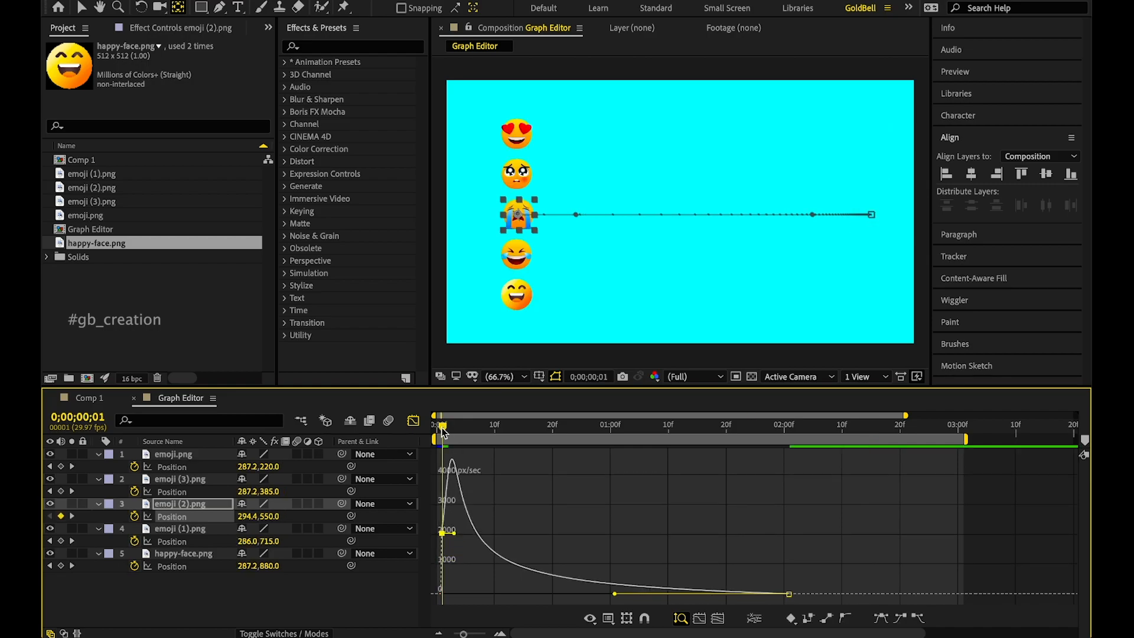
key("space")
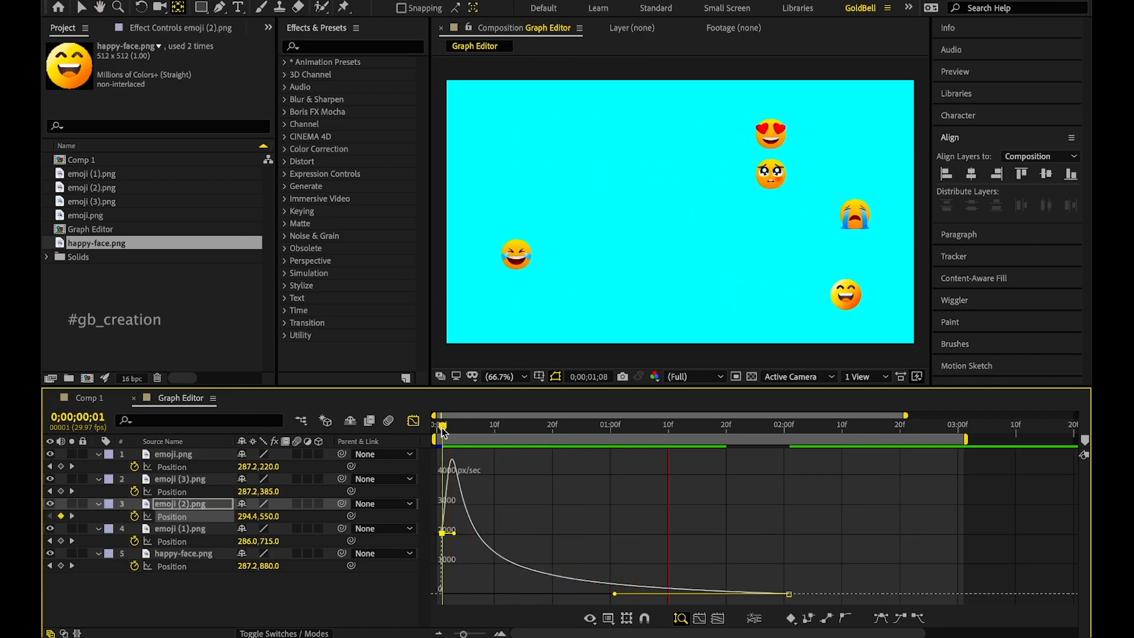
key("space")
left_click_drag(442, 535, 441, 599)
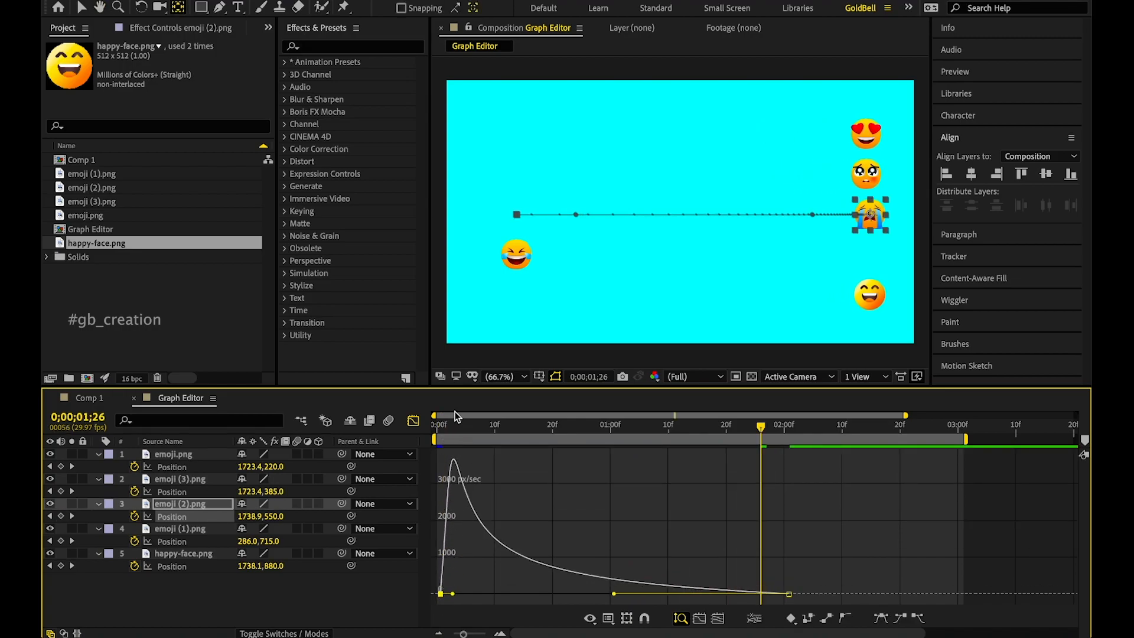
Step: Raise emoji (2).png's incoming speed at the last keyframe to about 3700 px/sec and preview the accelerating movement
left_click(450, 427)
left_click_drag(614, 594, 691, 460)
key("space")
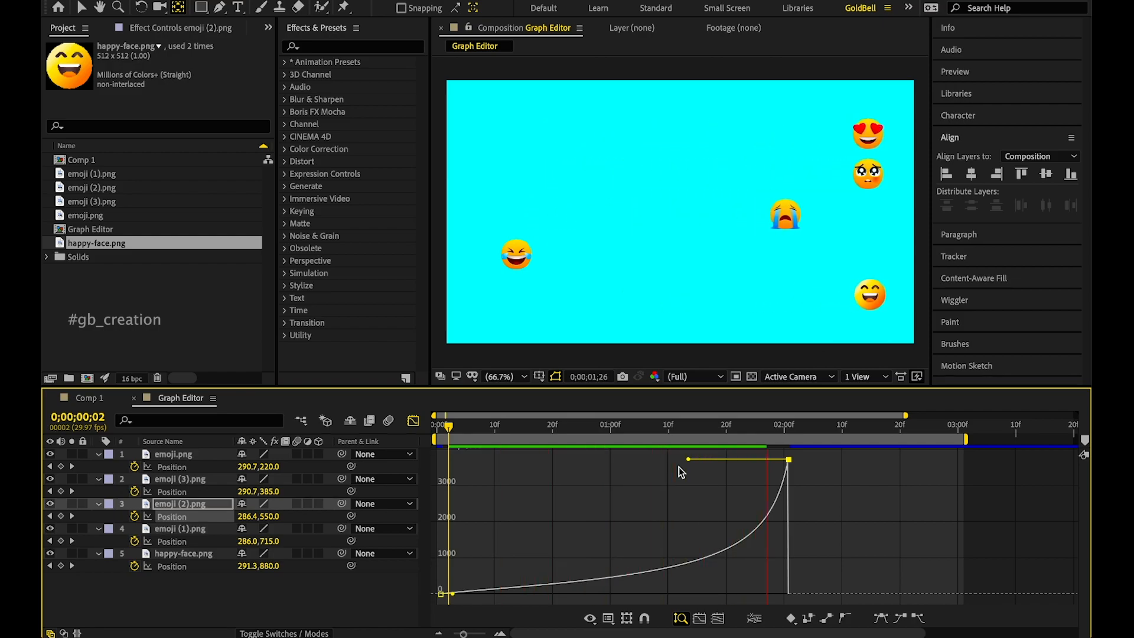
key("space")
left_click(465, 426)
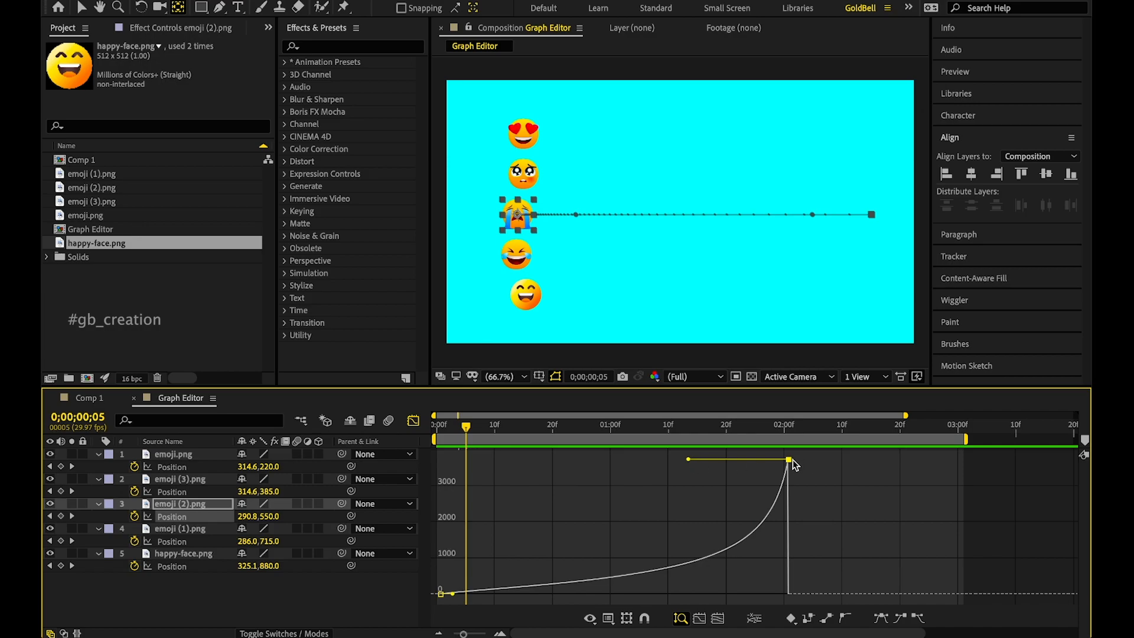
key("space")
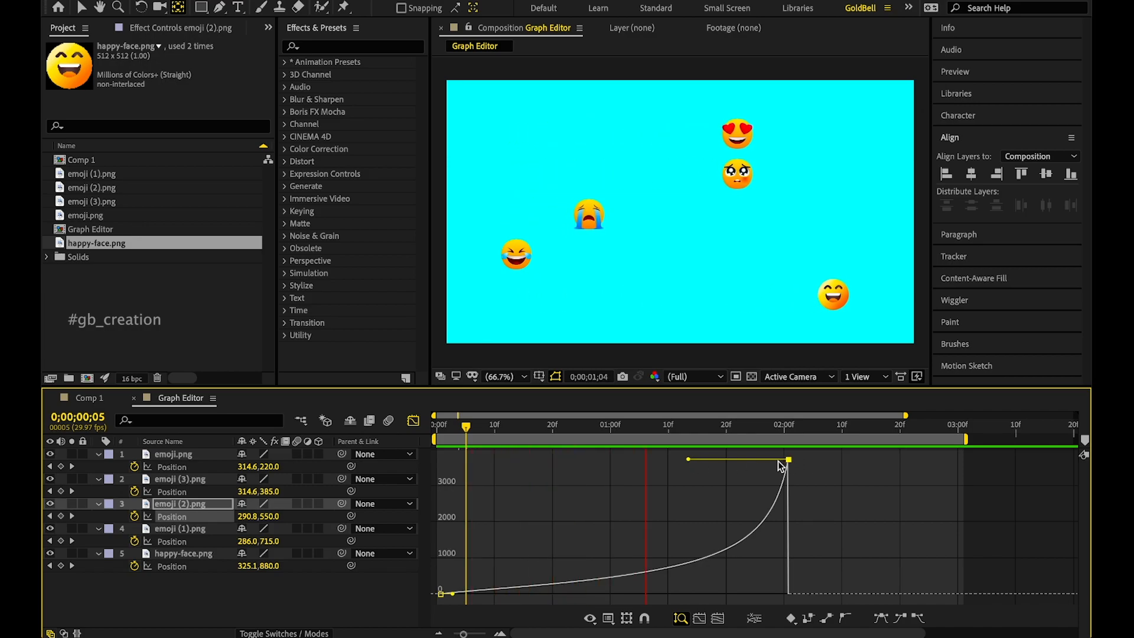
key("space")
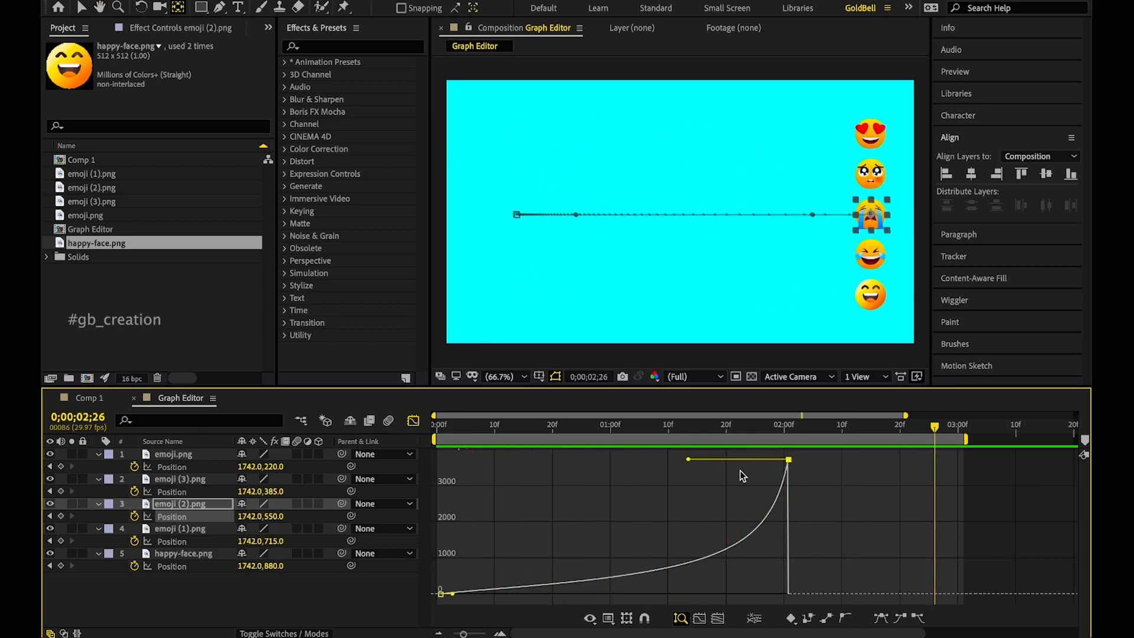
Step: Lengthen the outgoing influence of emoji (2).png's first keyframe for a slower start and preview from 0;00;00;00
left_click(541, 431)
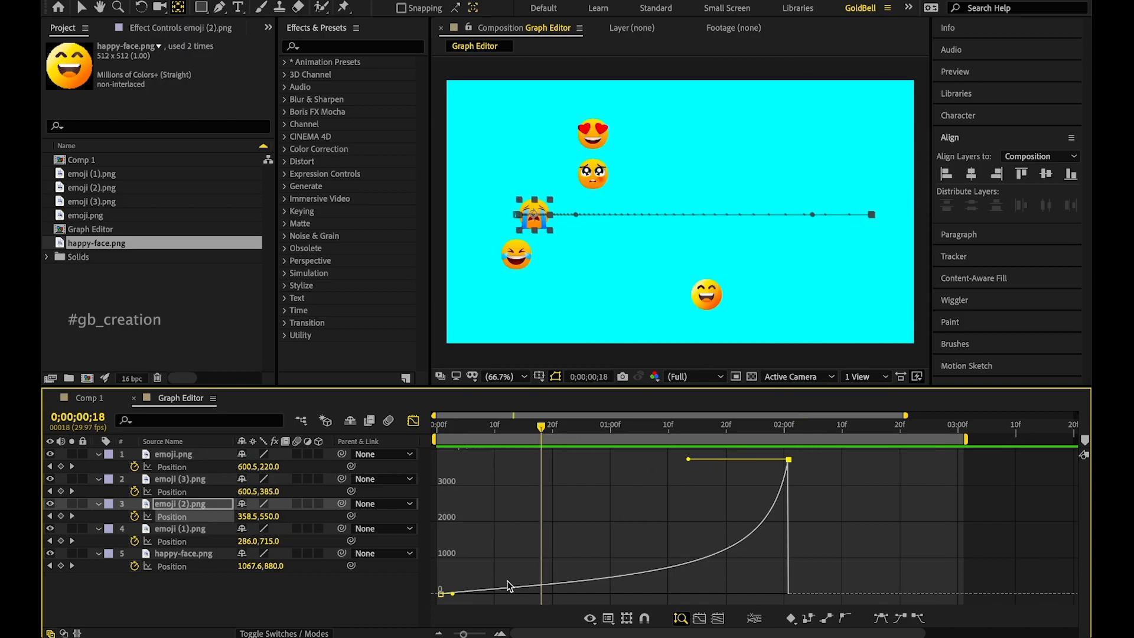
left_click_drag(454, 593, 513, 601)
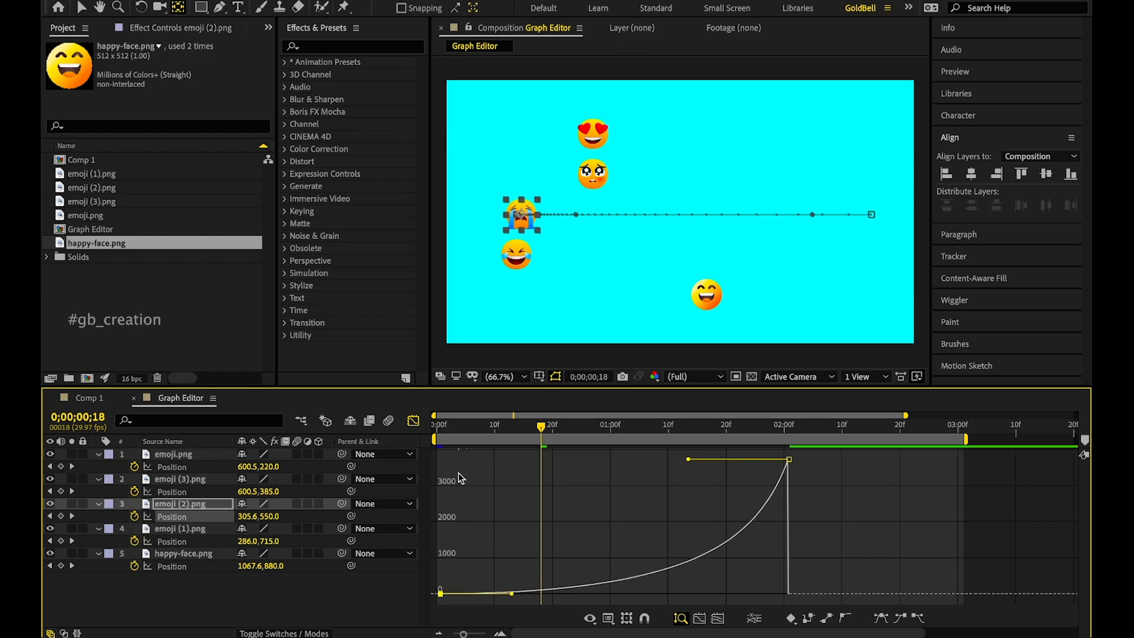
left_click_drag(456, 431, 408, 430)
key("space")
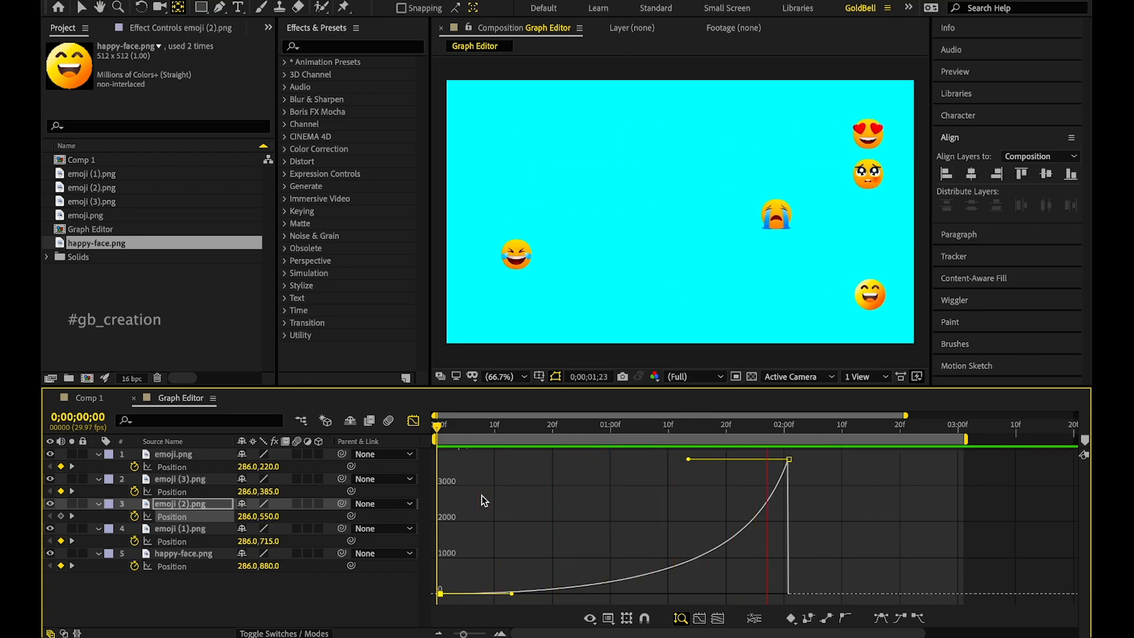
key("space")
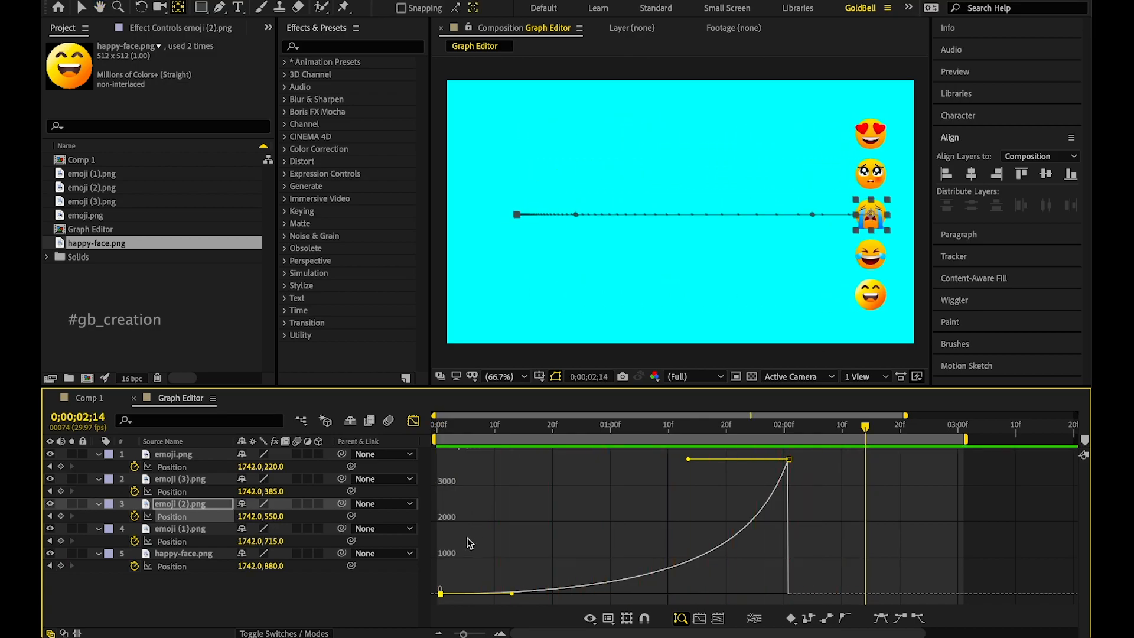
Step: Lengthen the incoming influence of emoji (3).png's last Position keyframe so its speed peaks early, and preview the movement
left_click(179, 478)
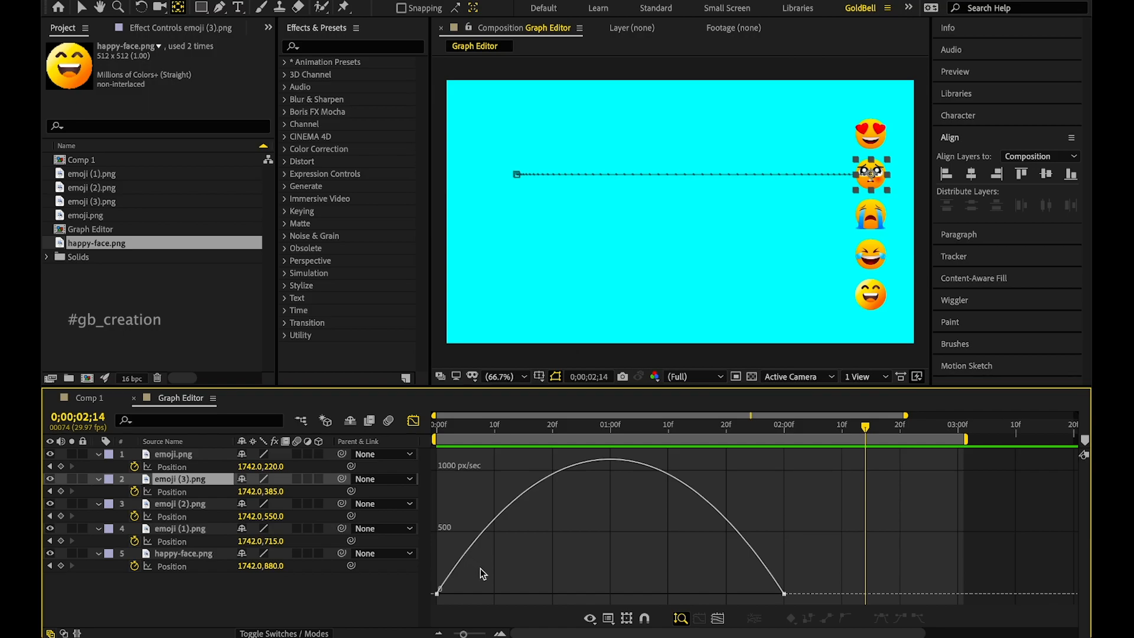
left_click(177, 492)
left_click(177, 493)
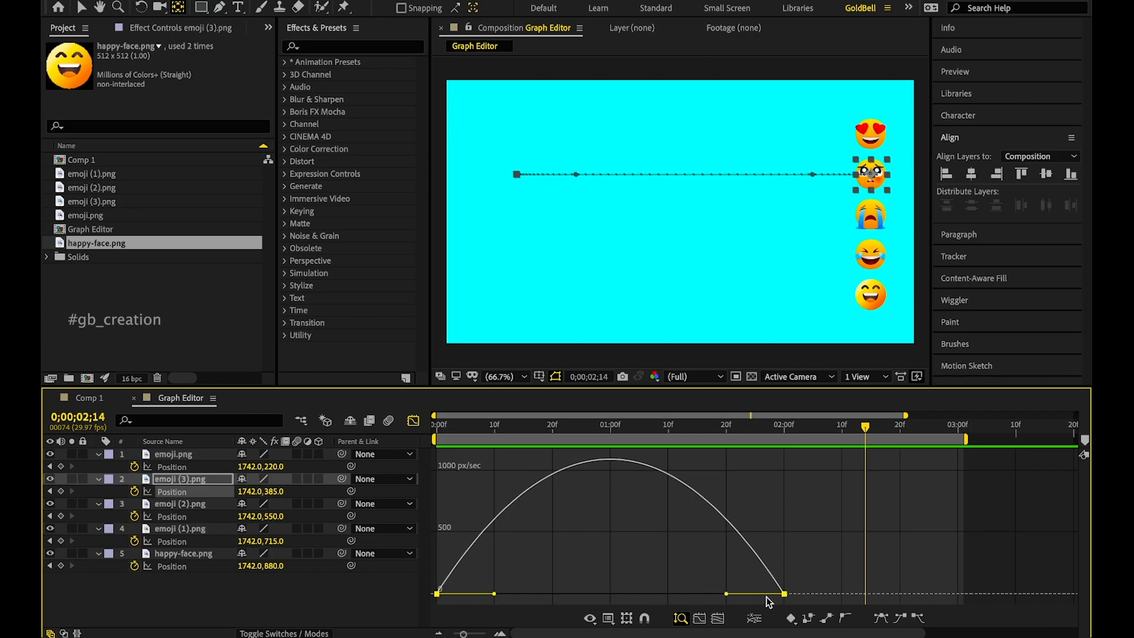
left_click_drag(725, 594, 645, 593)
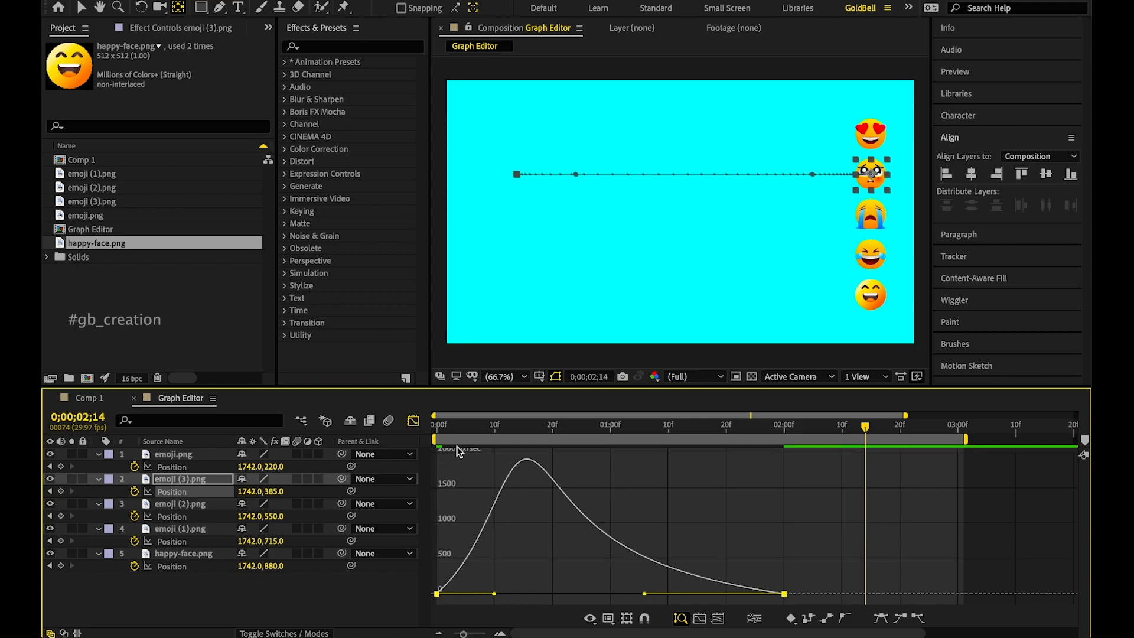
left_click_drag(463, 425, 562, 489)
key("h")
key("space")
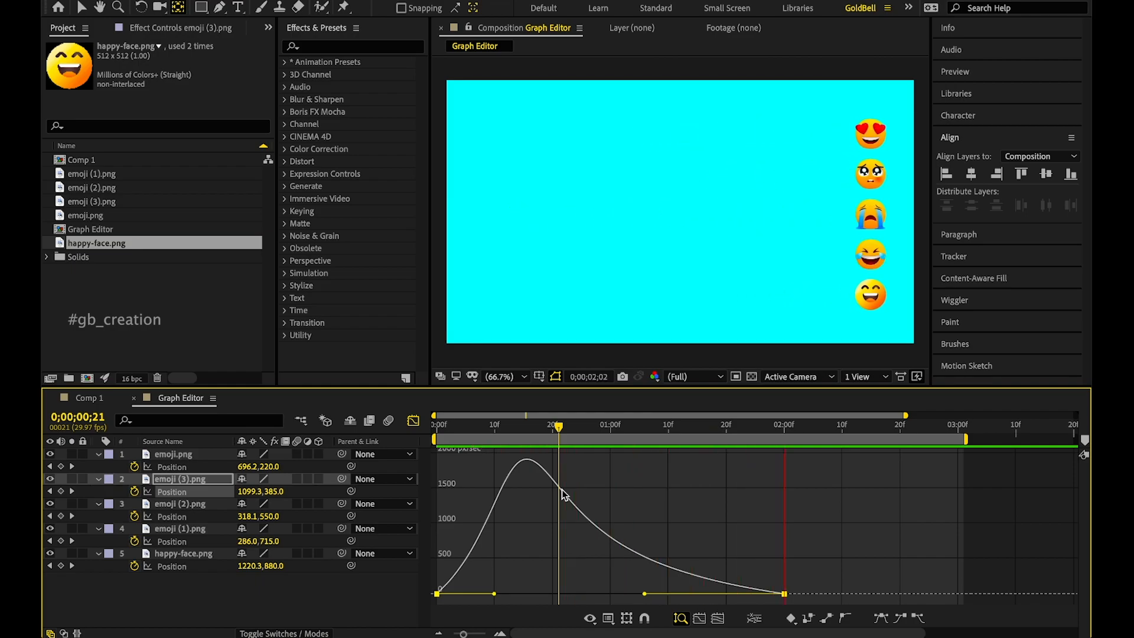
key("space")
Step: Raise the speed at emoji (3).png's first Position keyframe to about 1500 px/sec and preview from 0;00;00;00
left_click(494, 426)
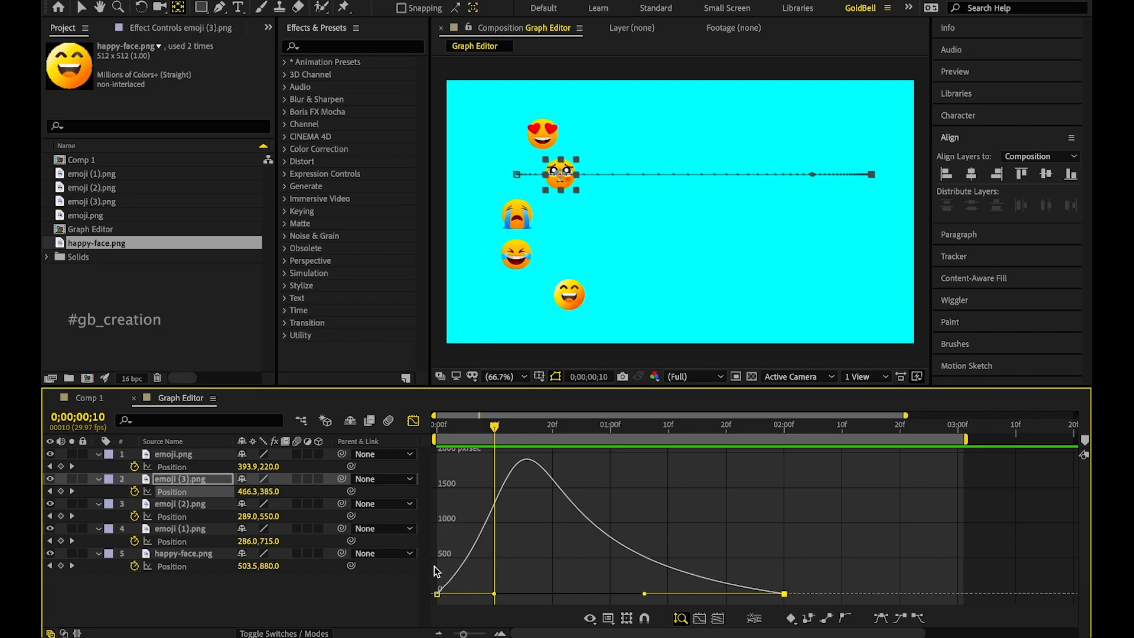
left_click(437, 593)
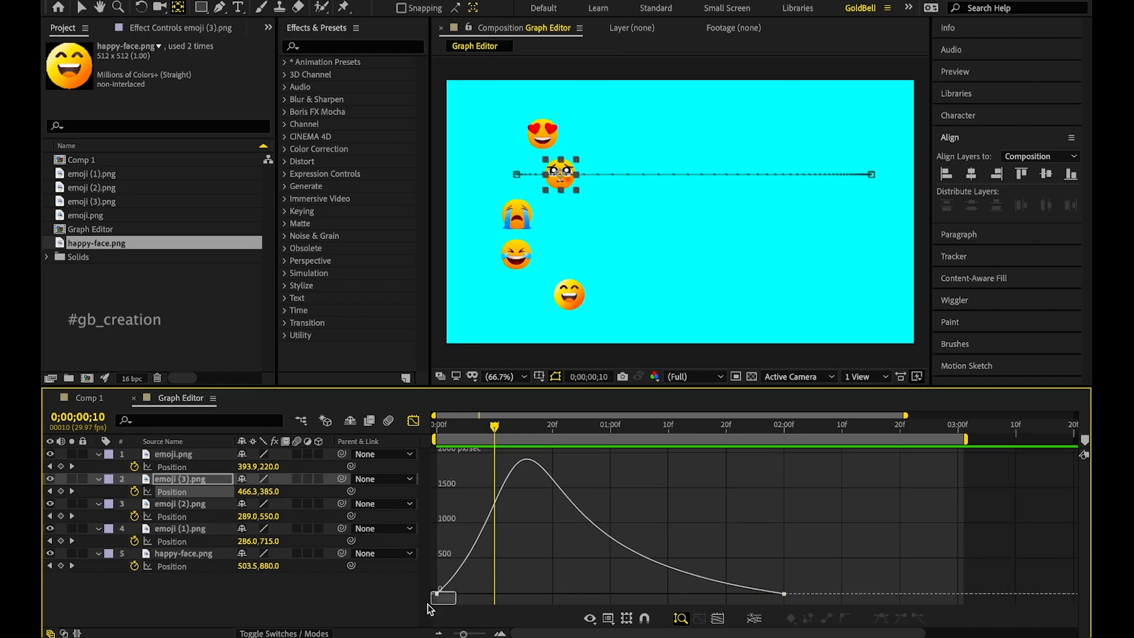
left_click_drag(438, 597, 435, 489)
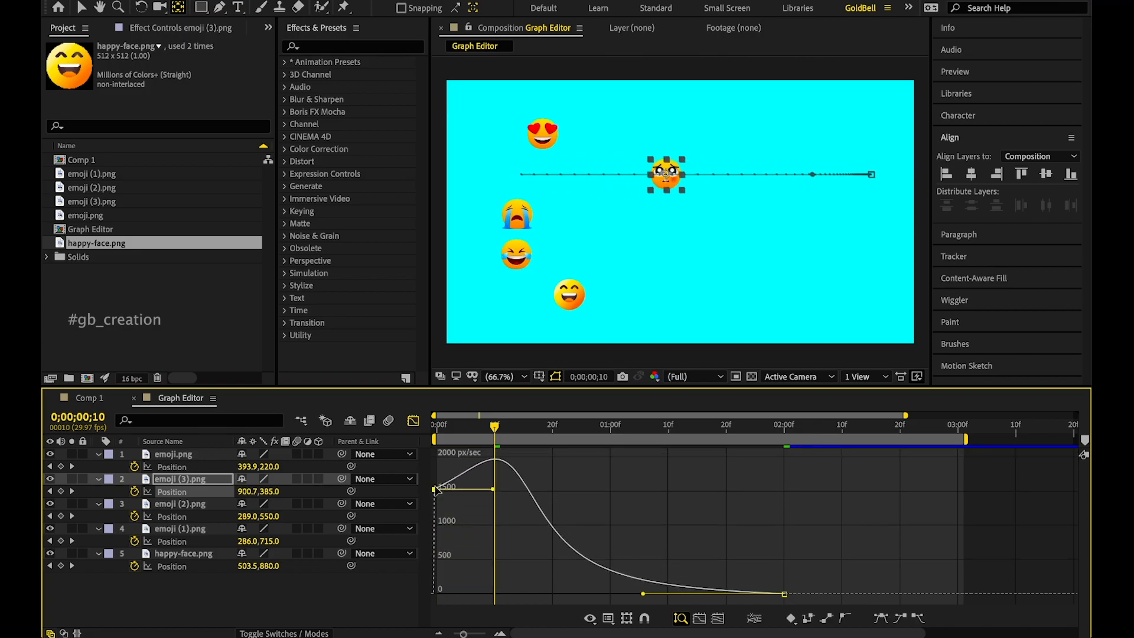
left_click_drag(495, 427, 436, 426)
key("space")
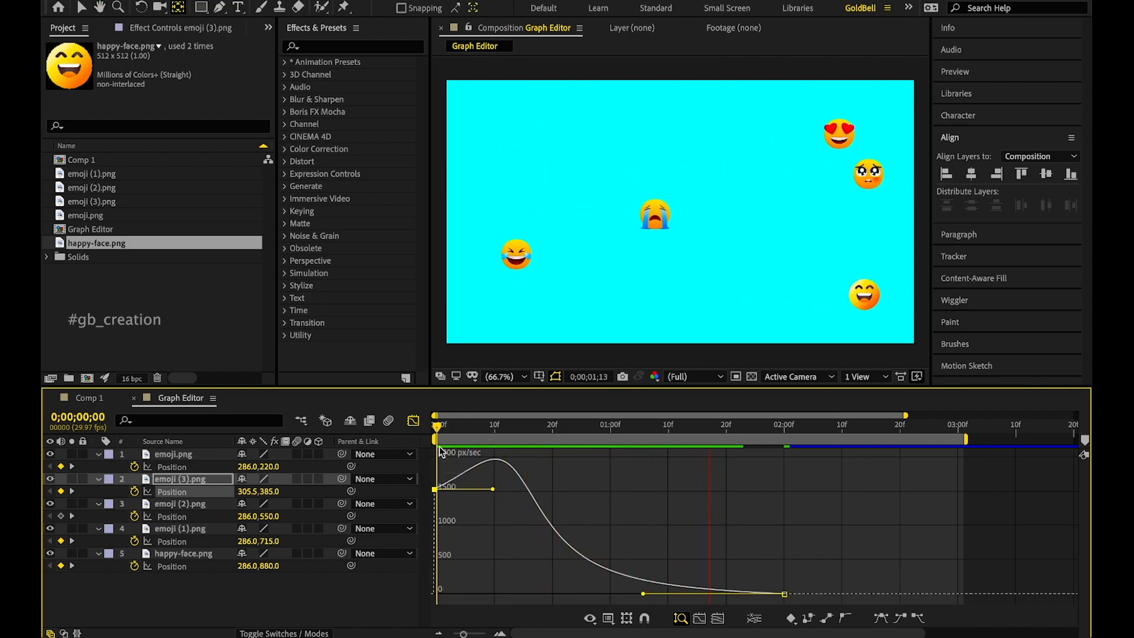
left_click(449, 431)
left_click_drag(449, 431, 403, 439)
key("space")
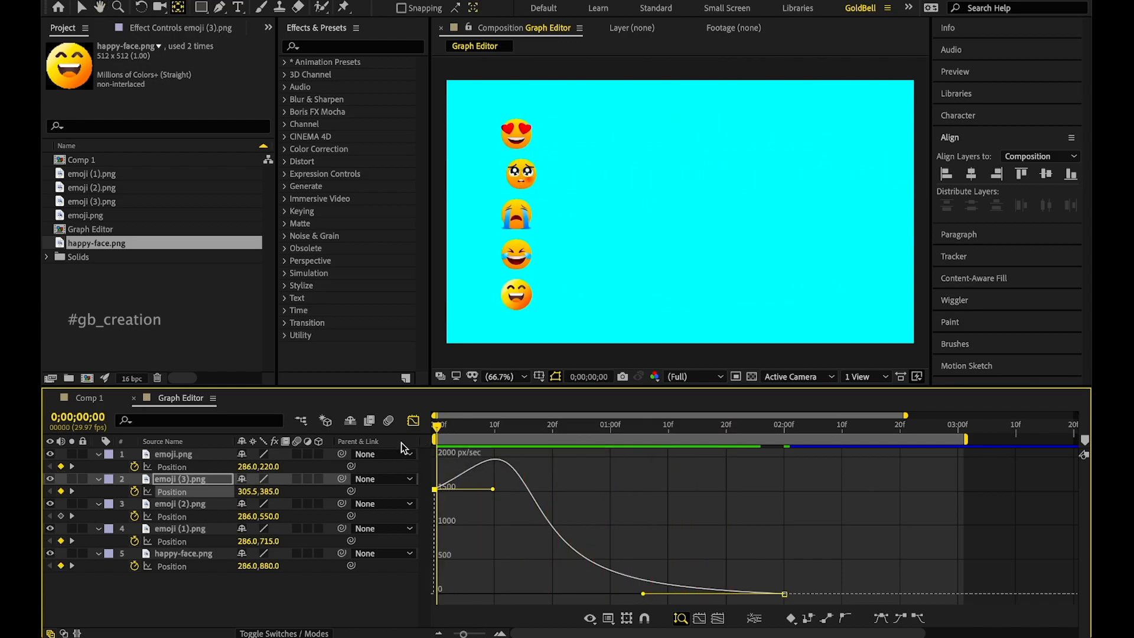
Step: Lower the speed at emoji (3).png's first Position keyframe to 0 px/sec and preview the slower start
key("space")
left_click_drag(494, 493, 499, 599)
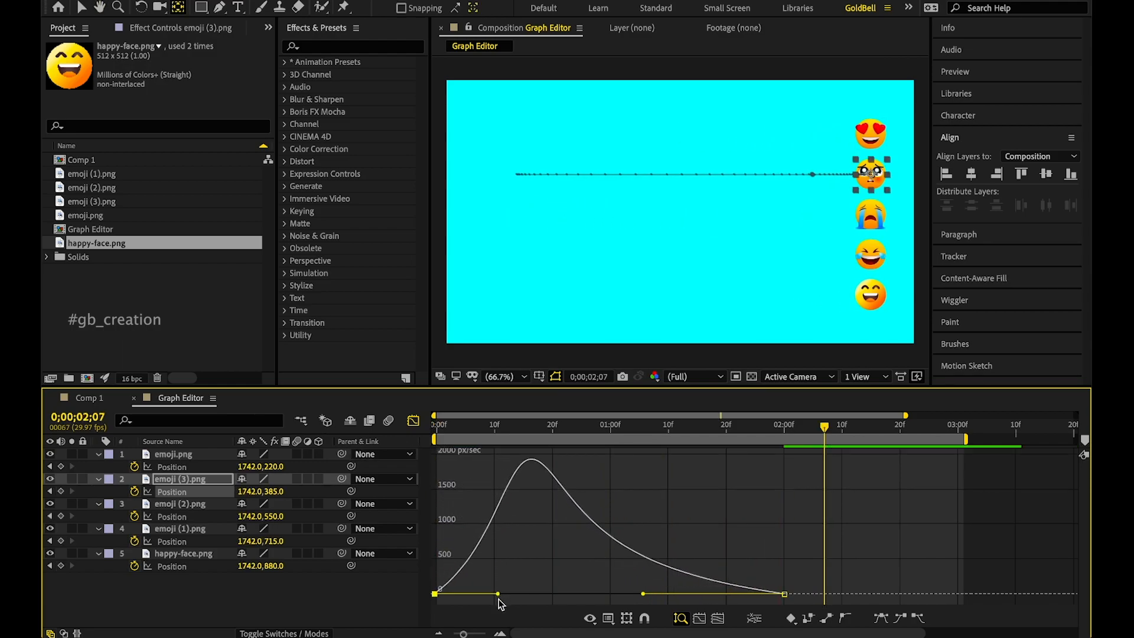
left_click(454, 426)
key("space")
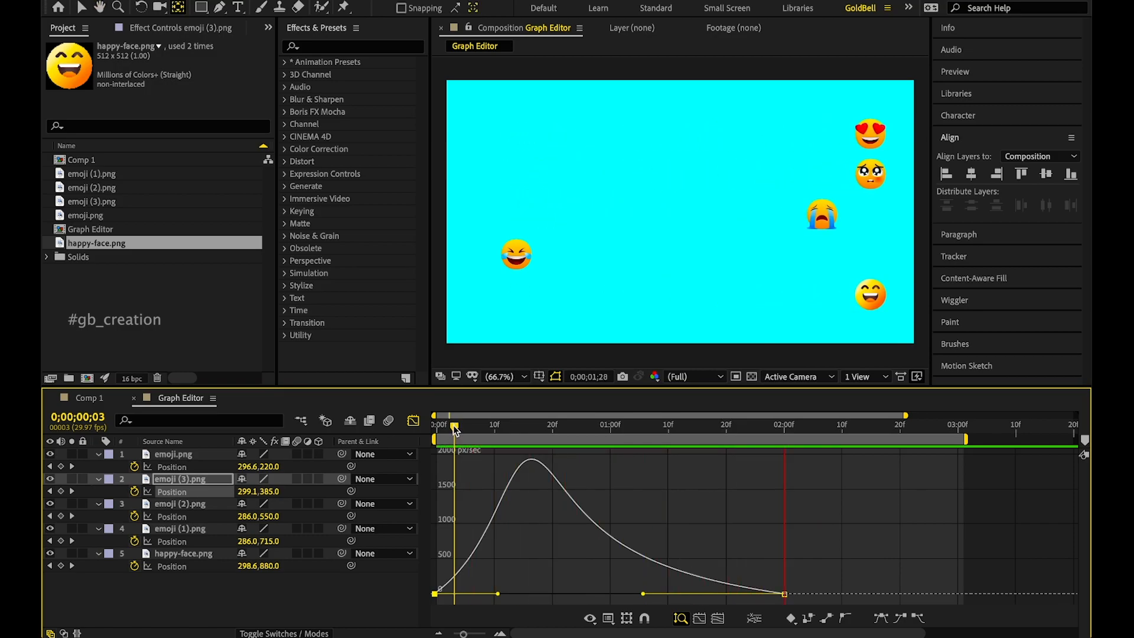
key("space")
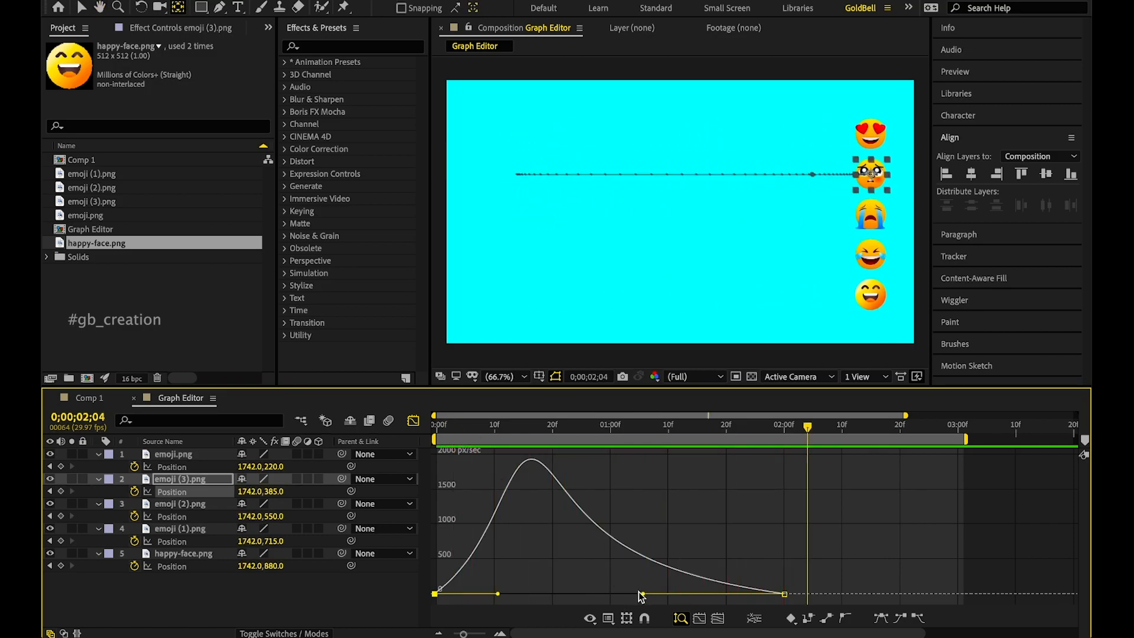
Step: Raise the incoming speed at emoji (3).png's last Position keyframe to about 2600 px/sec and preview from 0;00;00;00
left_click_drag(644, 596, 692, 445)
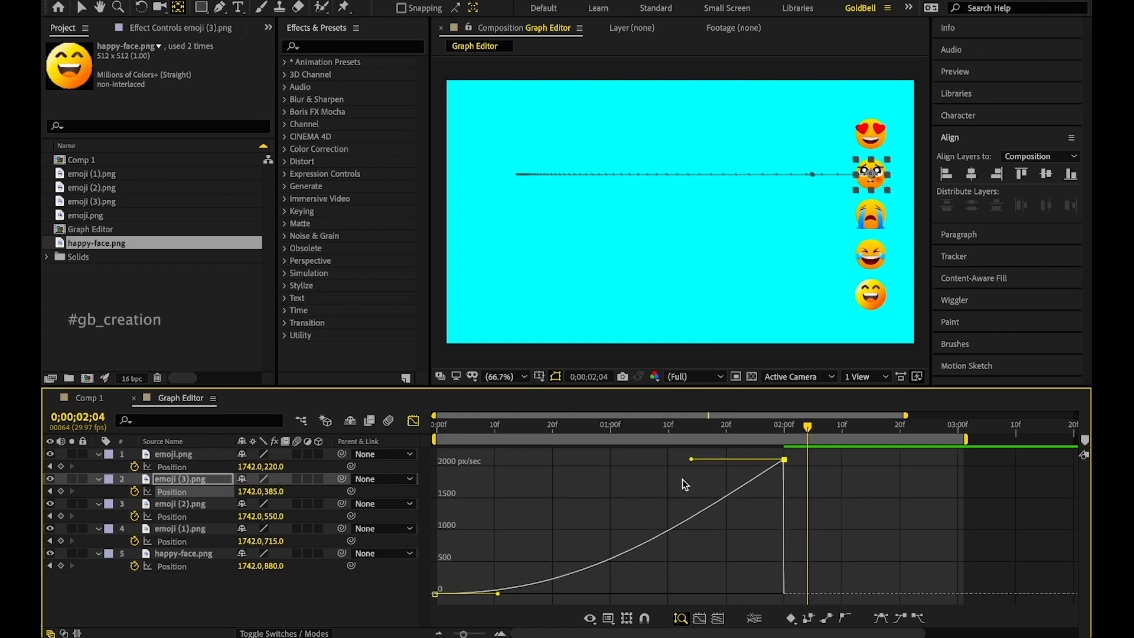
left_click_drag(690, 461, 678, 441)
left_click_drag(464, 430, 381, 447)
key("space")
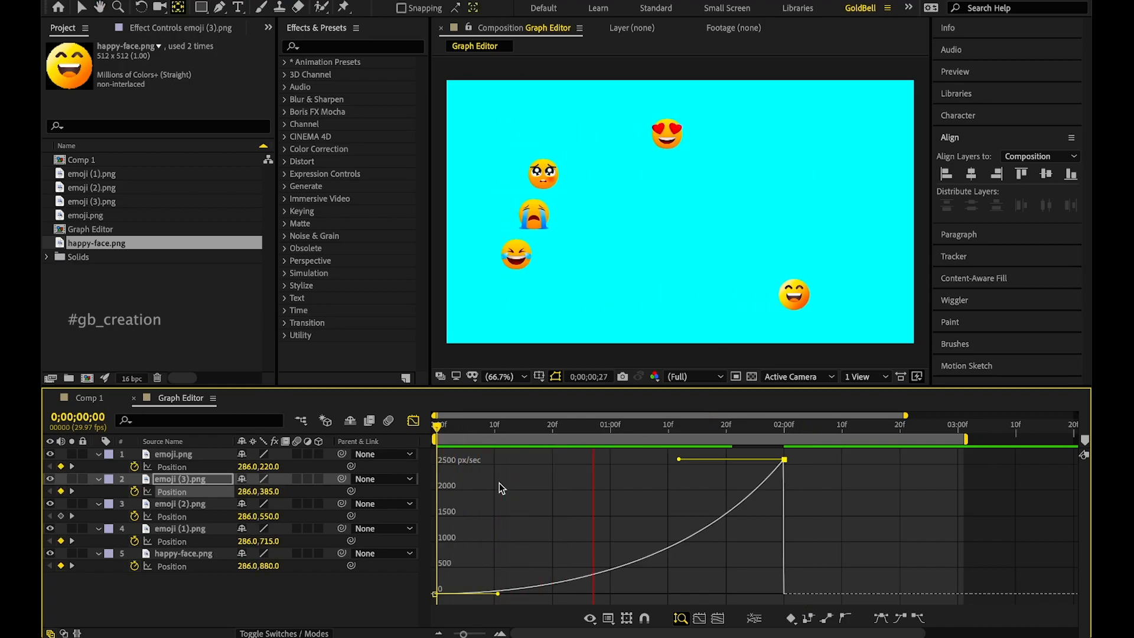
key("space")
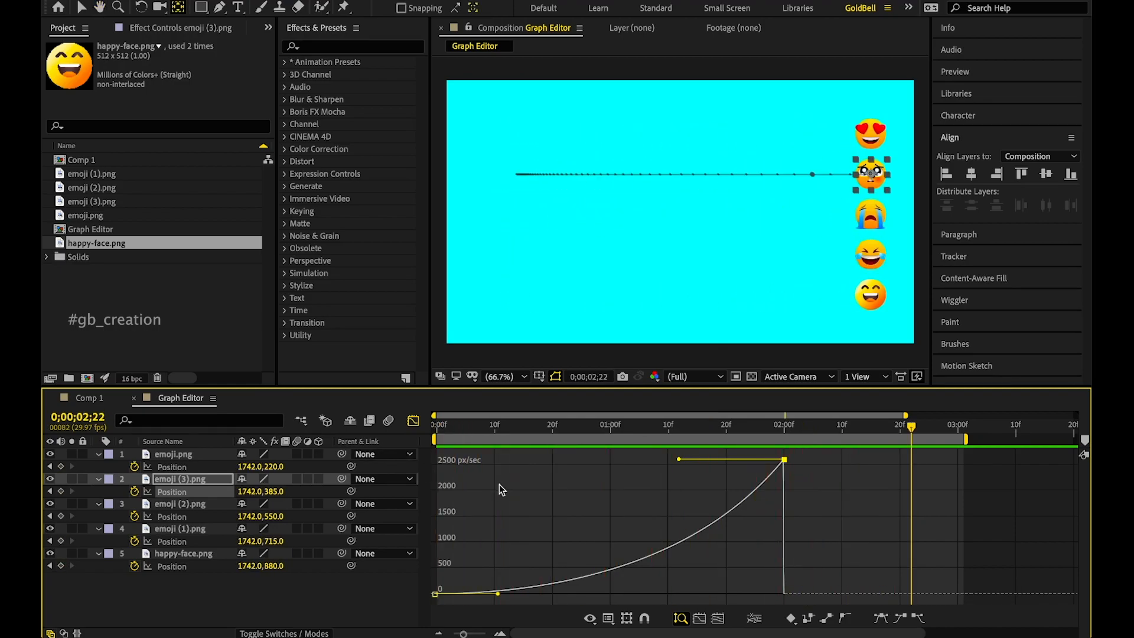
Step: Convert both Position keyframes of emoji.png to Hold and preview the movement from 0;00;00;00
left_click(177, 455)
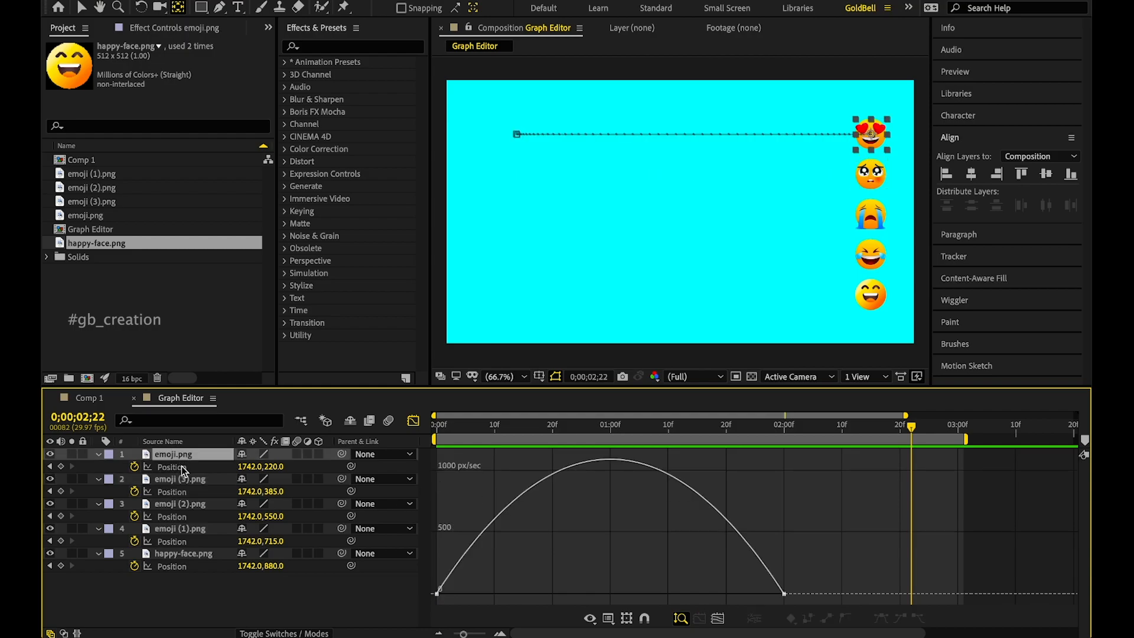
key("Home")
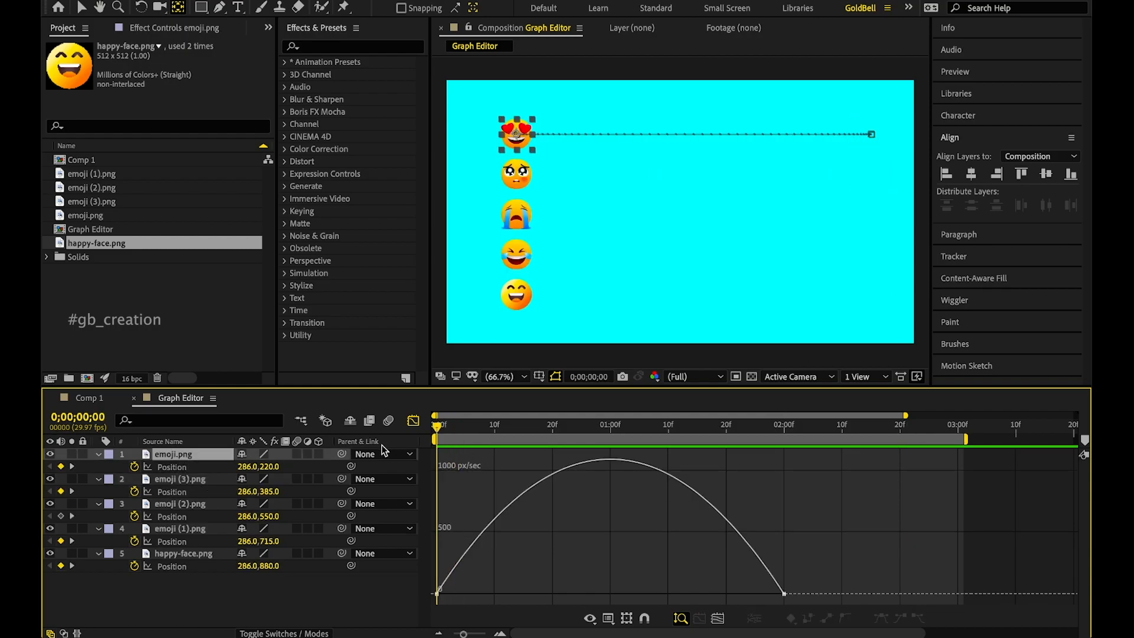
left_click(186, 467)
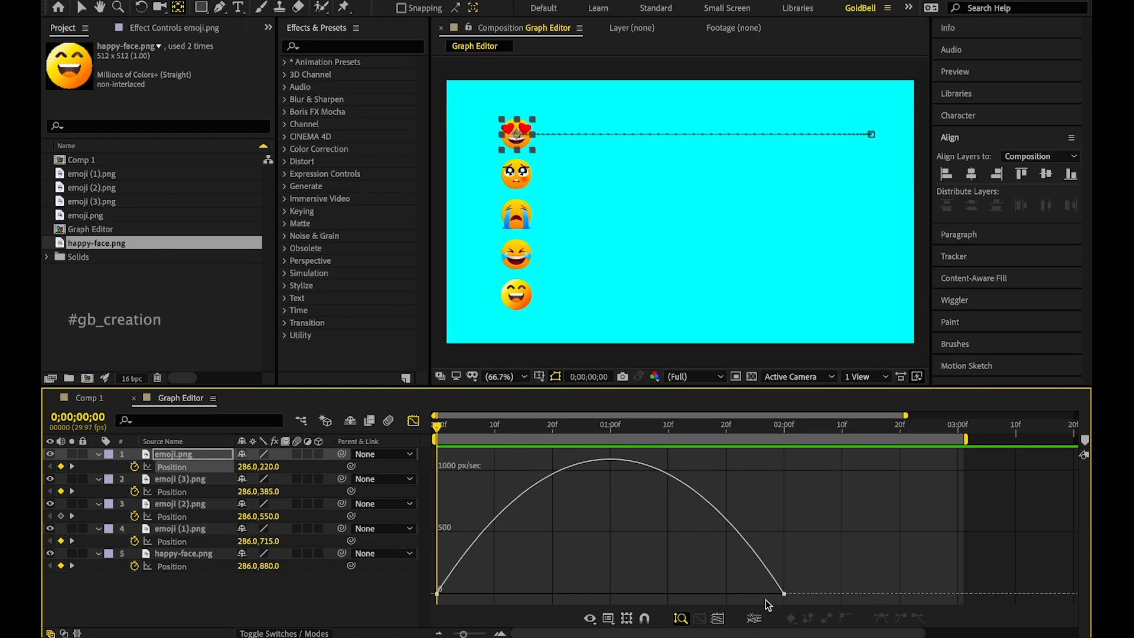
left_click(186, 467)
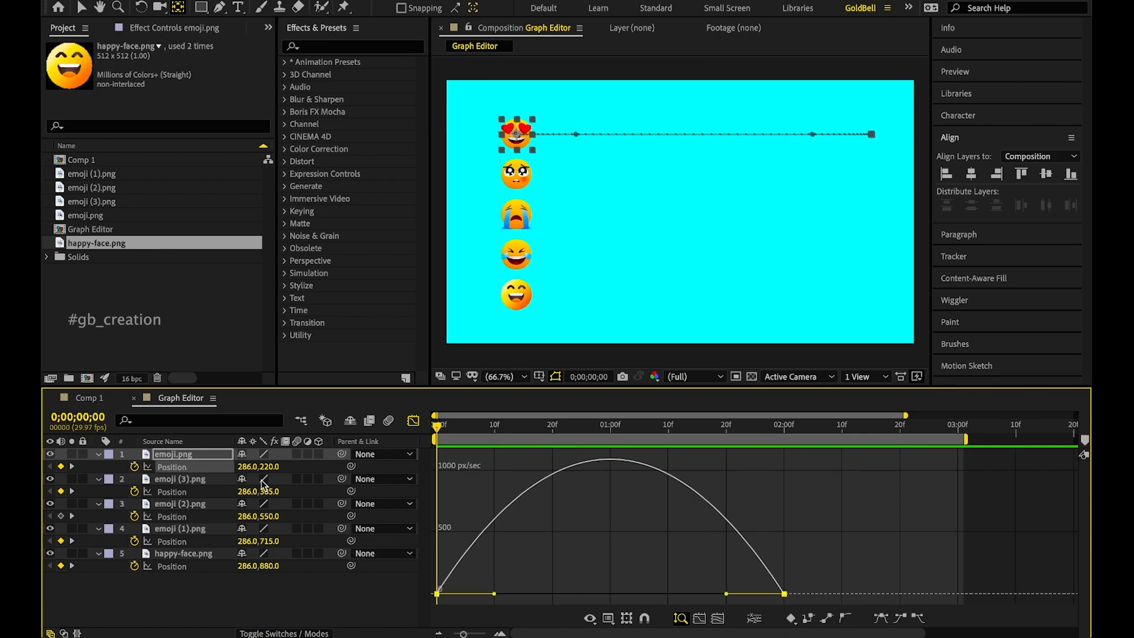
left_click(809, 620)
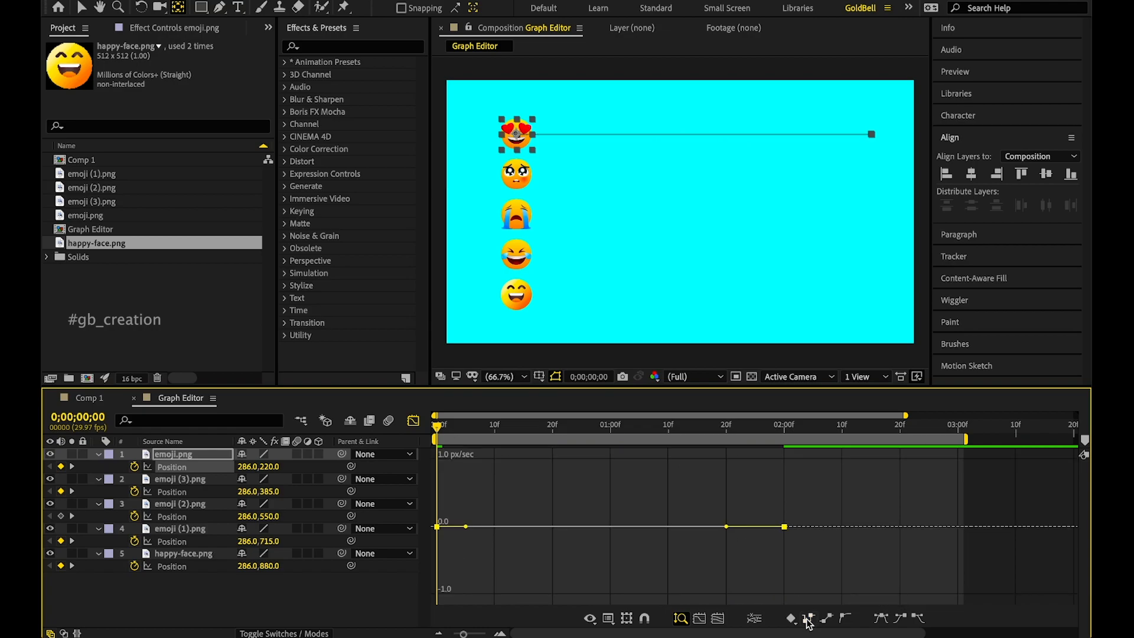
key("space")
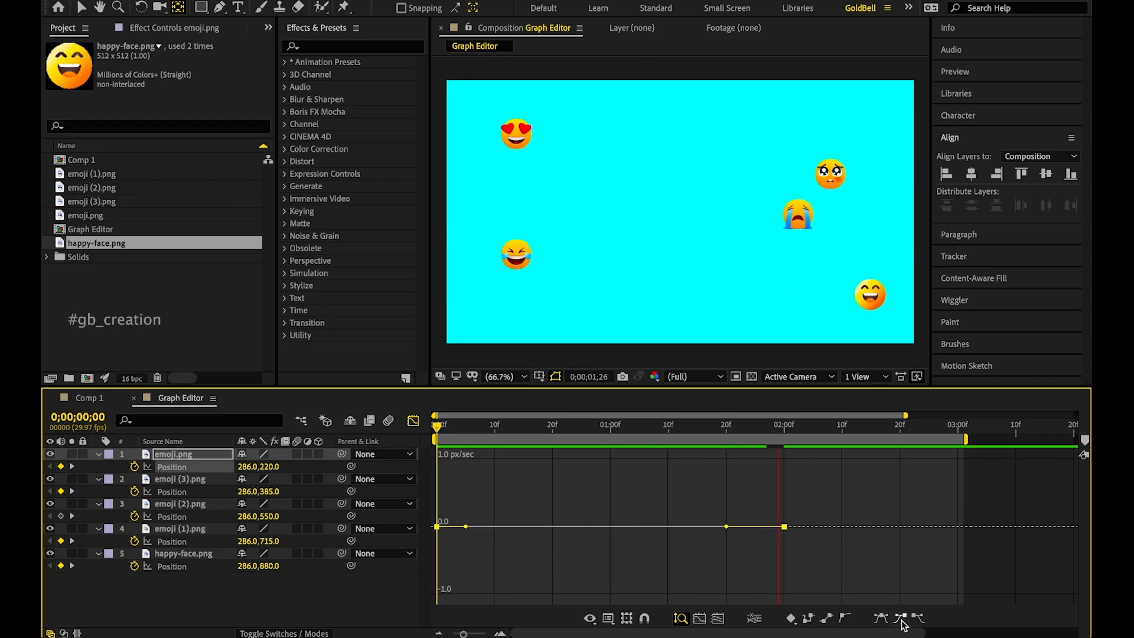
left_click(576, 428)
left_click_drag(575, 430, 553, 429)
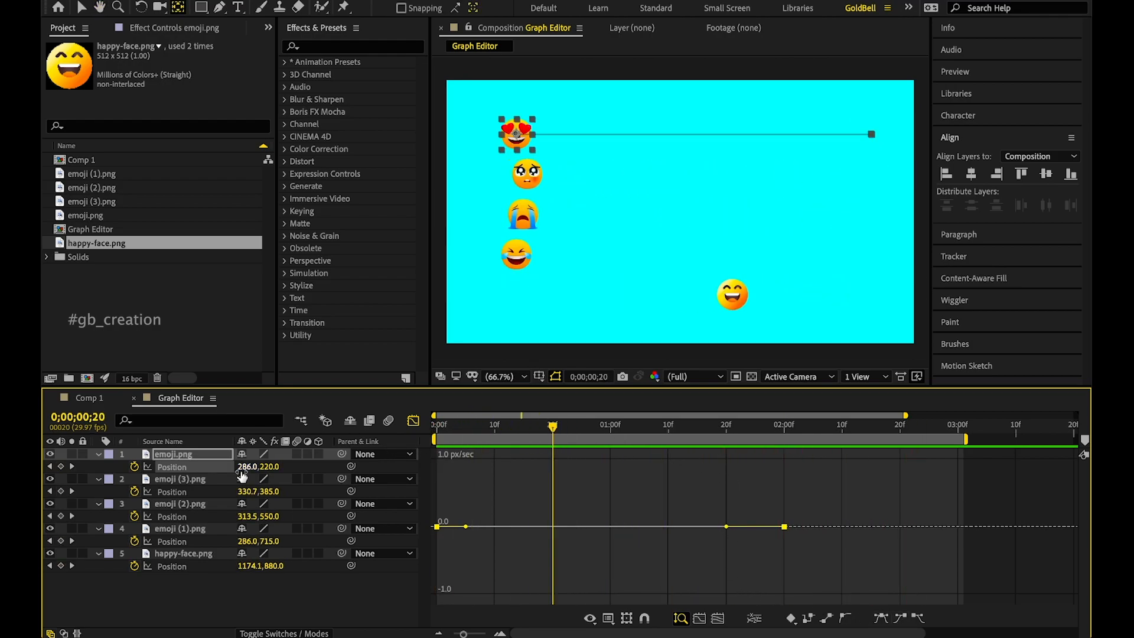
Step: Show the speed graphs of all five emoji layers' Position properties together and scrub to 0;00;01;09 to compare them
left_click(191, 455)
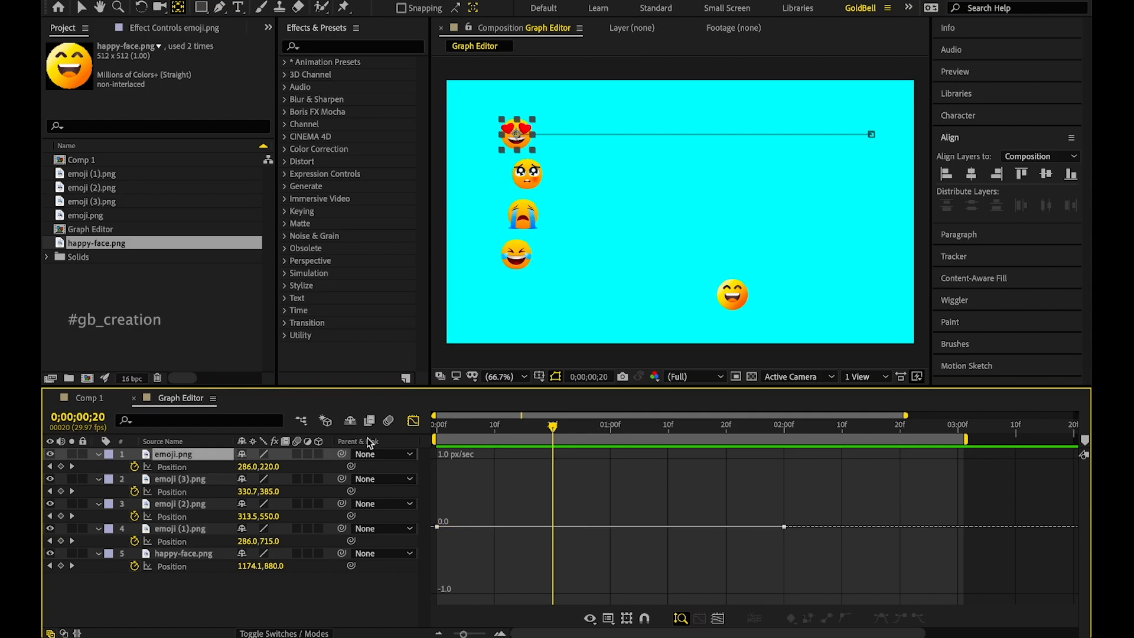
left_click(411, 422)
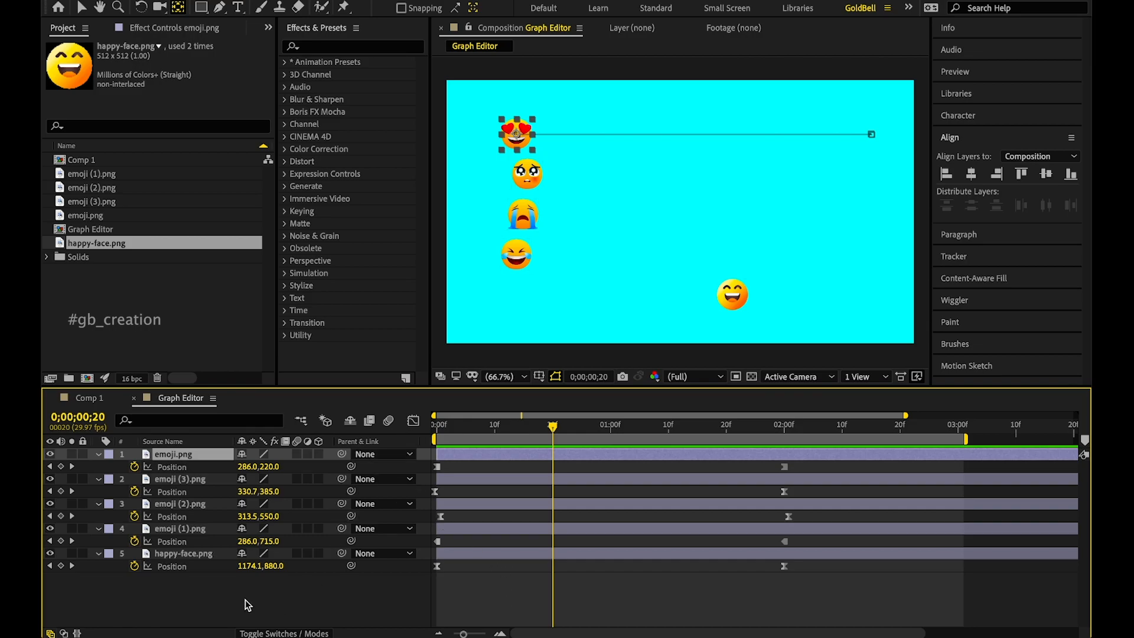
left_click_drag(246, 600, 221, 466)
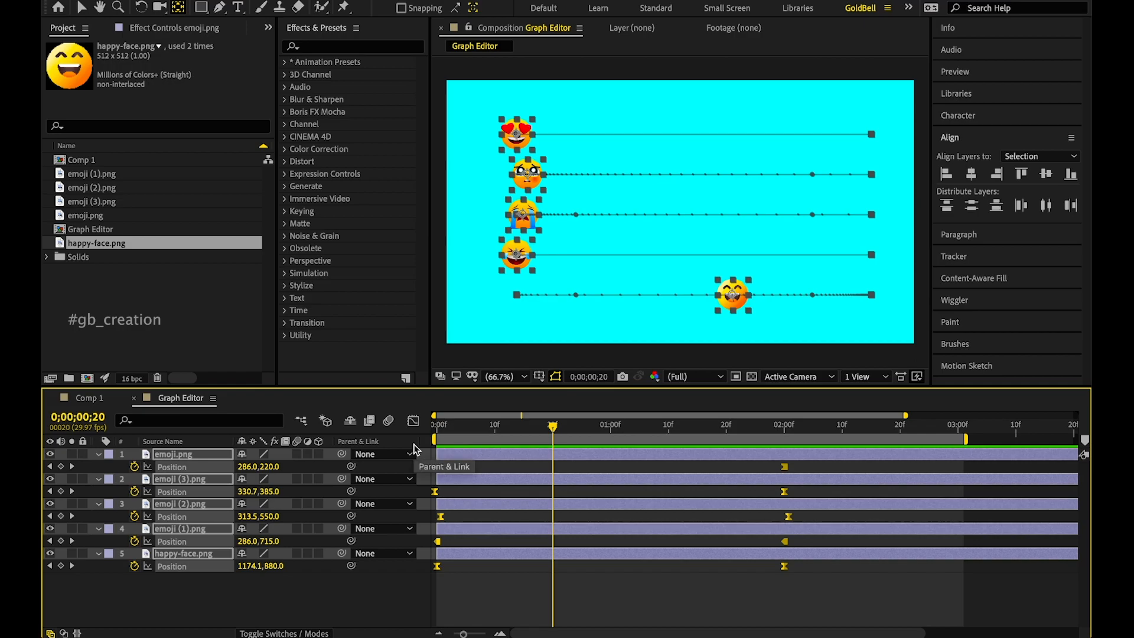
key("shift+F3")
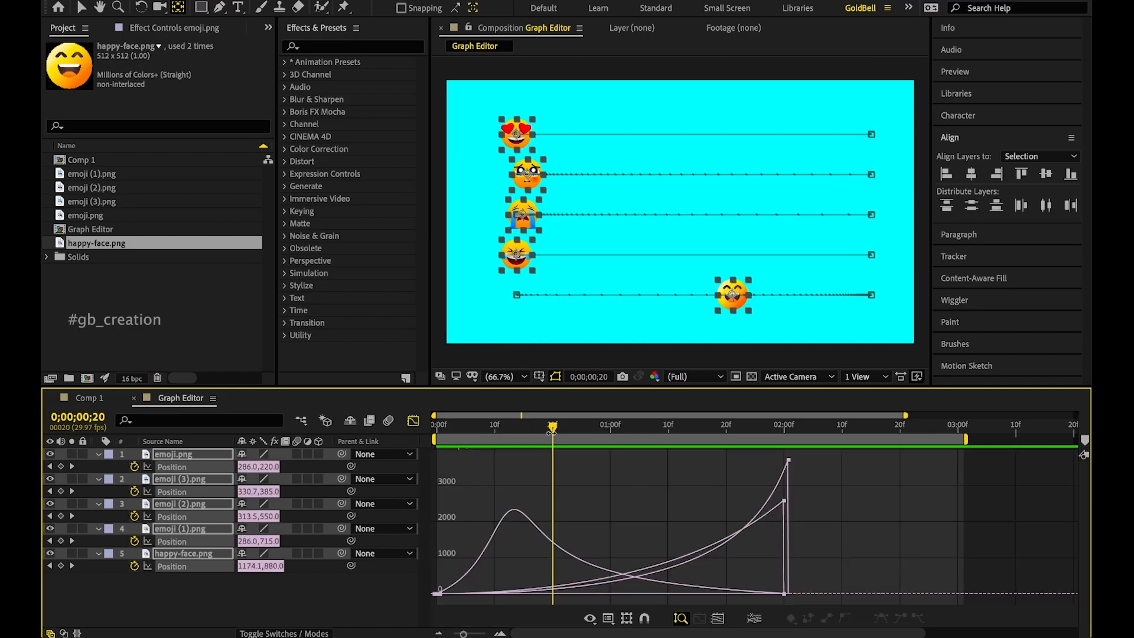
left_click_drag(553, 431, 663, 505)
left_click(278, 608)
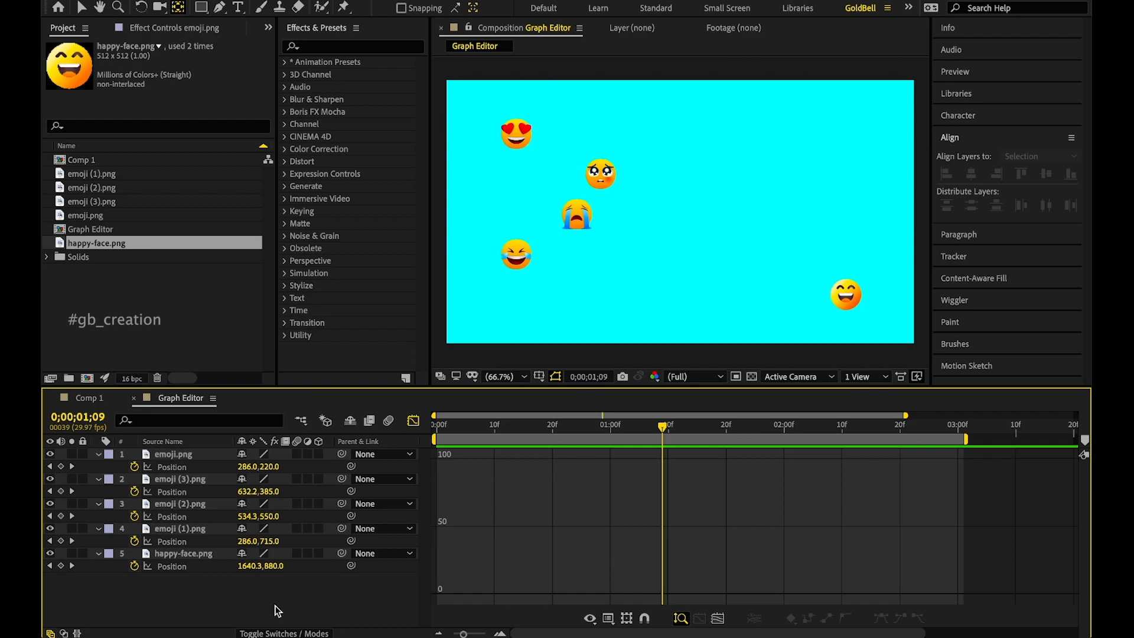
Step: Return to the layer bar view and add a text layer reading "GoldBell"
key("shift+F3")
right_click(278, 612)
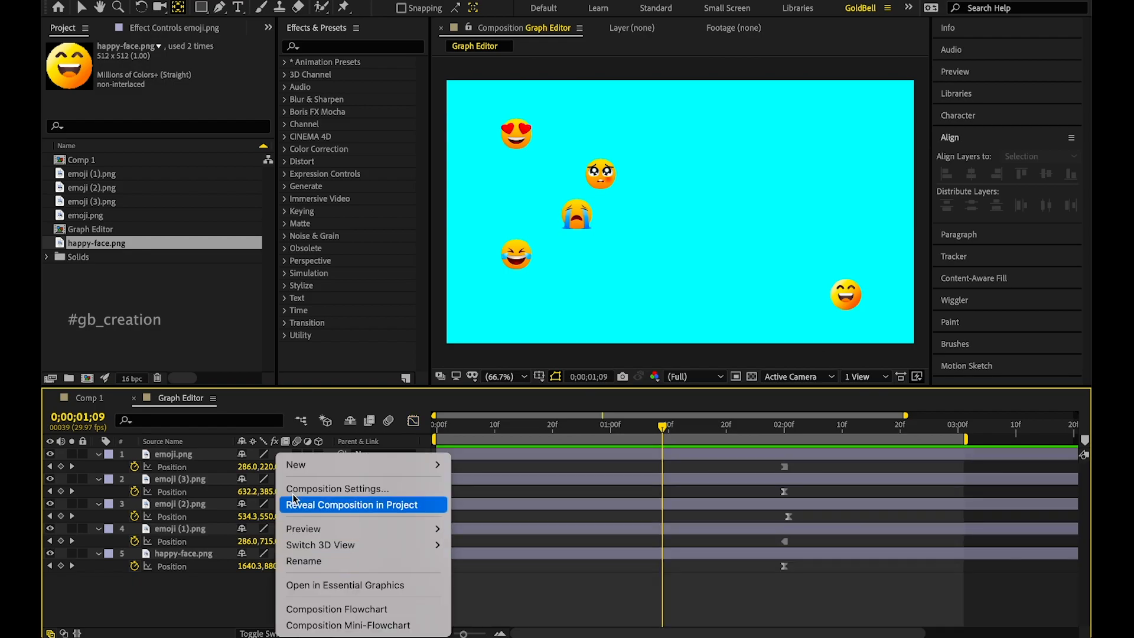
mouse_move(301, 465)
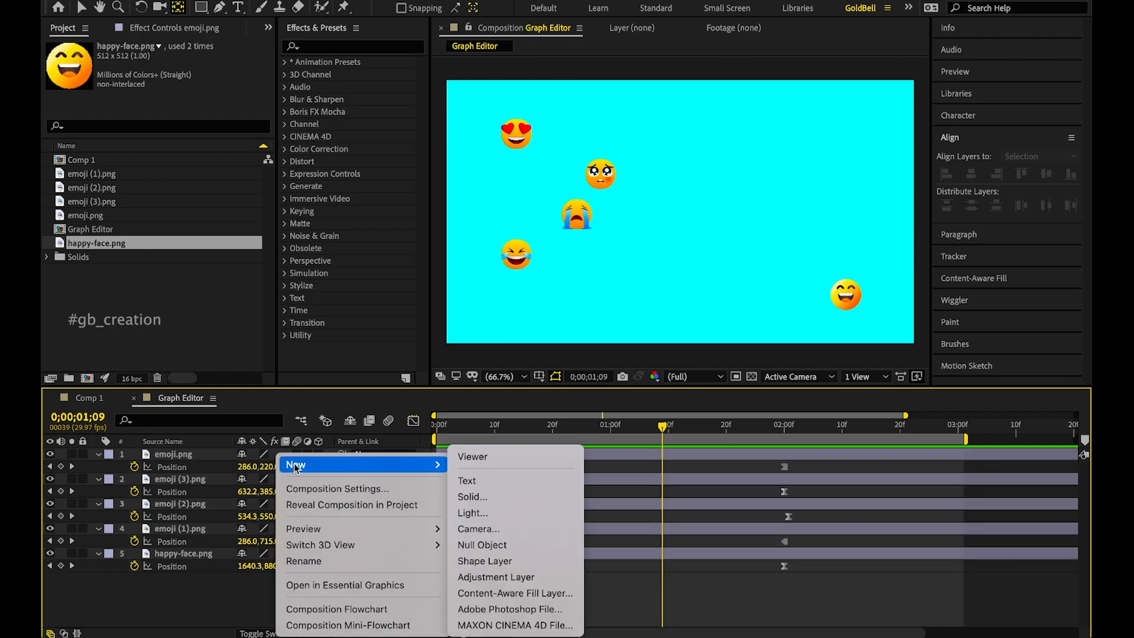
left_click(477, 480)
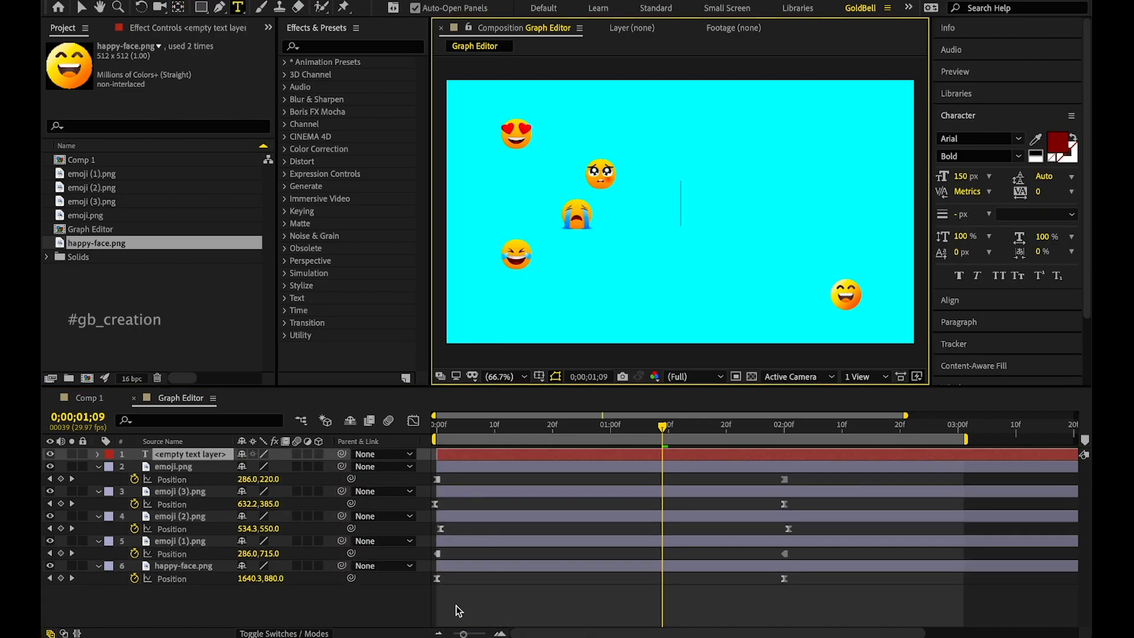
type("GoldBell")
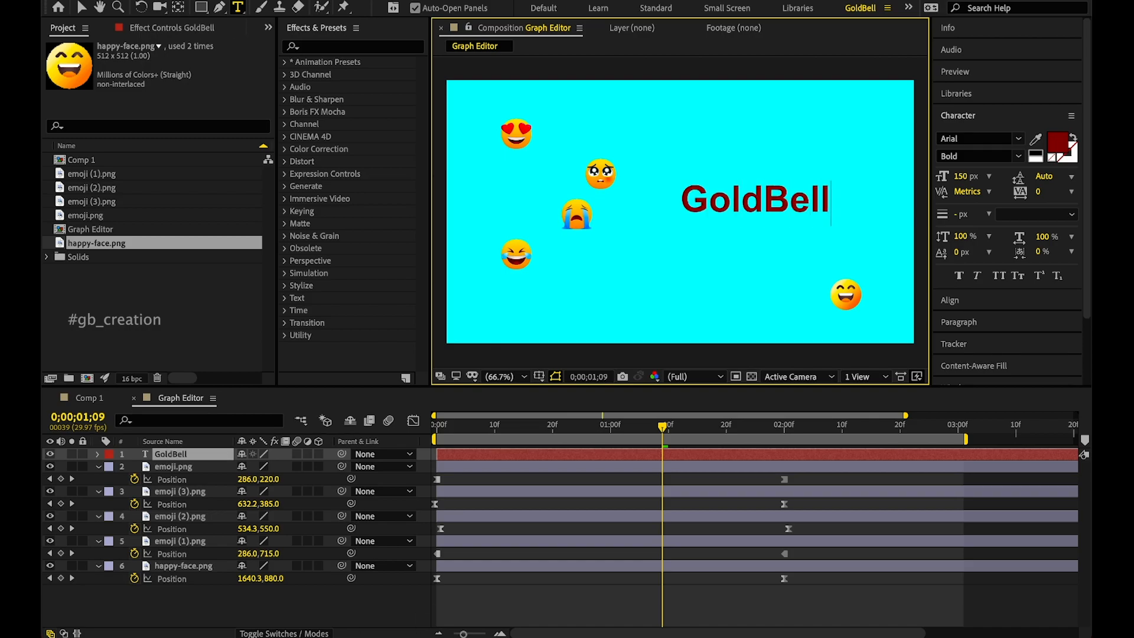
Step: Center the GoldBell text layer horizontally and vertically in the composition
left_click(168, 459)
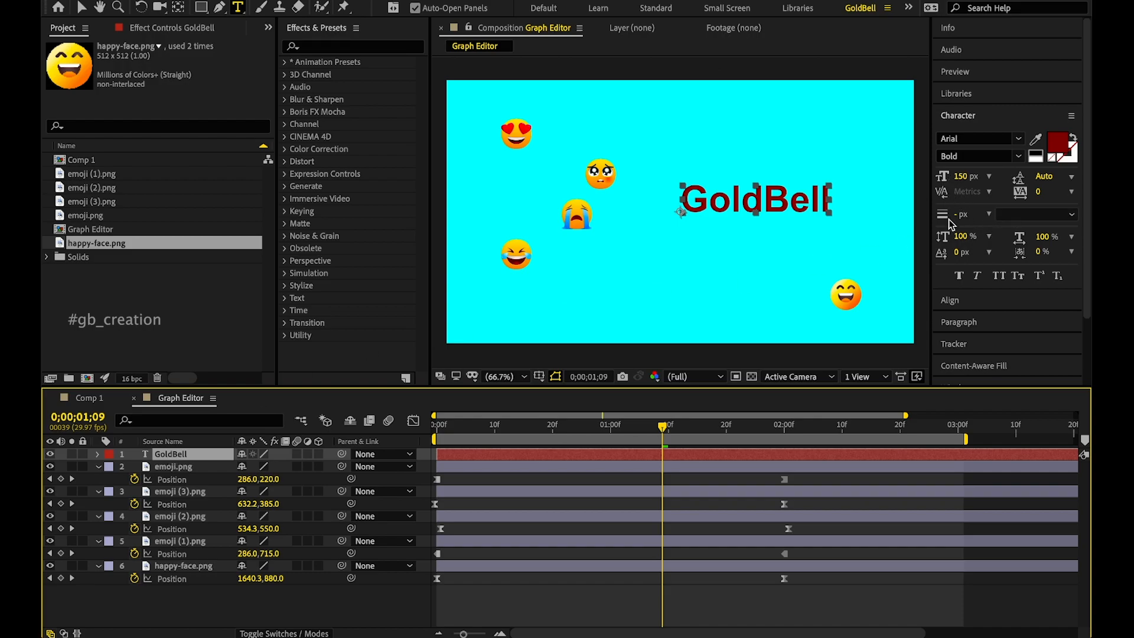
left_click(953, 118)
left_click(953, 141)
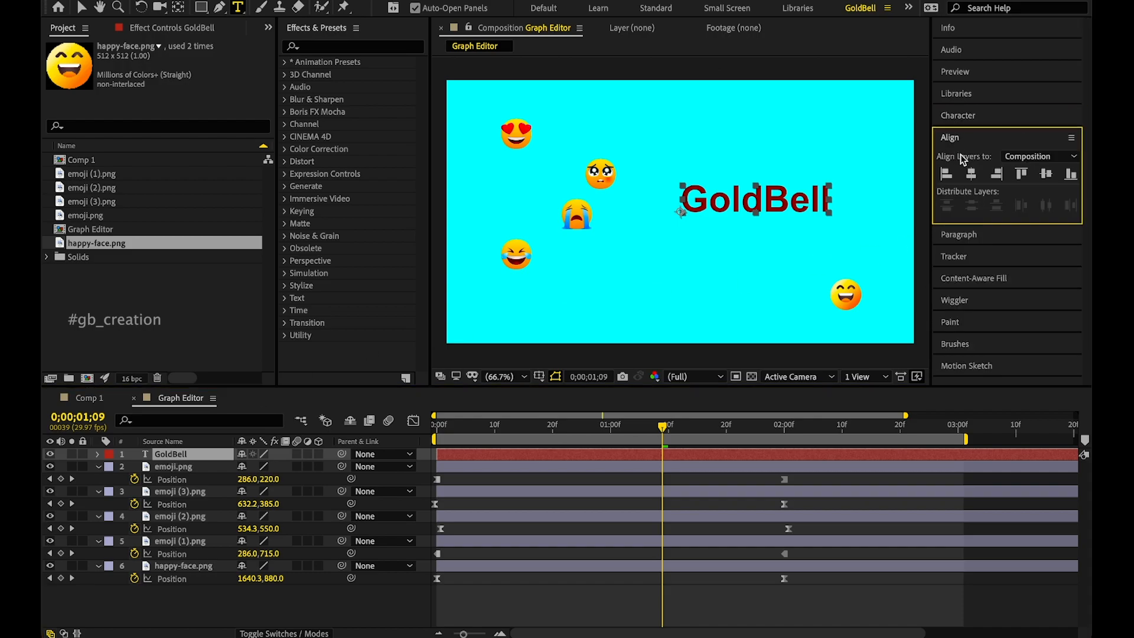
left_click(970, 174)
left_click(1043, 174)
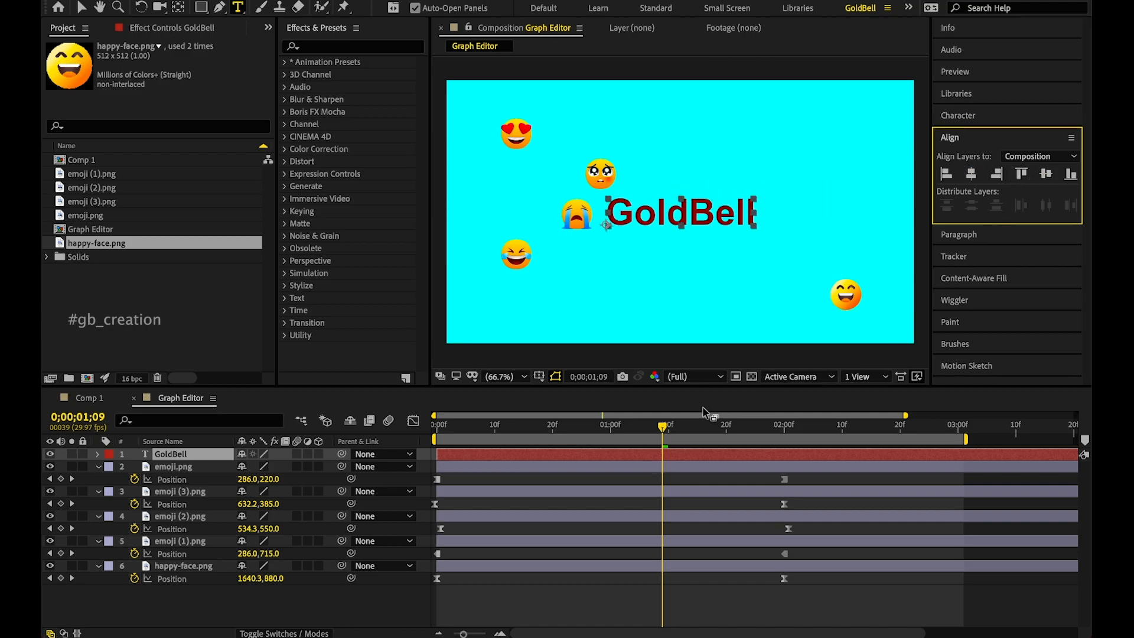
Step: Set the current time to 0;00;02;01 and move the GoldBell layer between emoji (3).png and emoji (2).png
left_click_drag(662, 429, 805, 454)
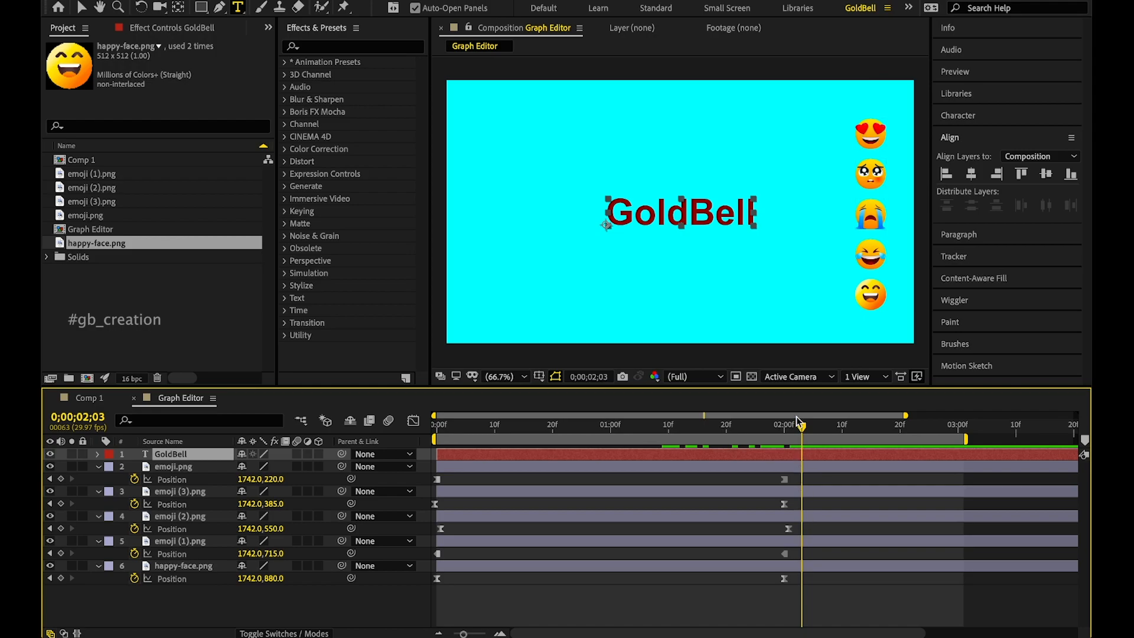
mouse_move(805, 434)
left_mouse_down()
mouse_move(793, 430)
mouse_move(809, 431)
mouse_move(790, 444)
left_mouse_up()
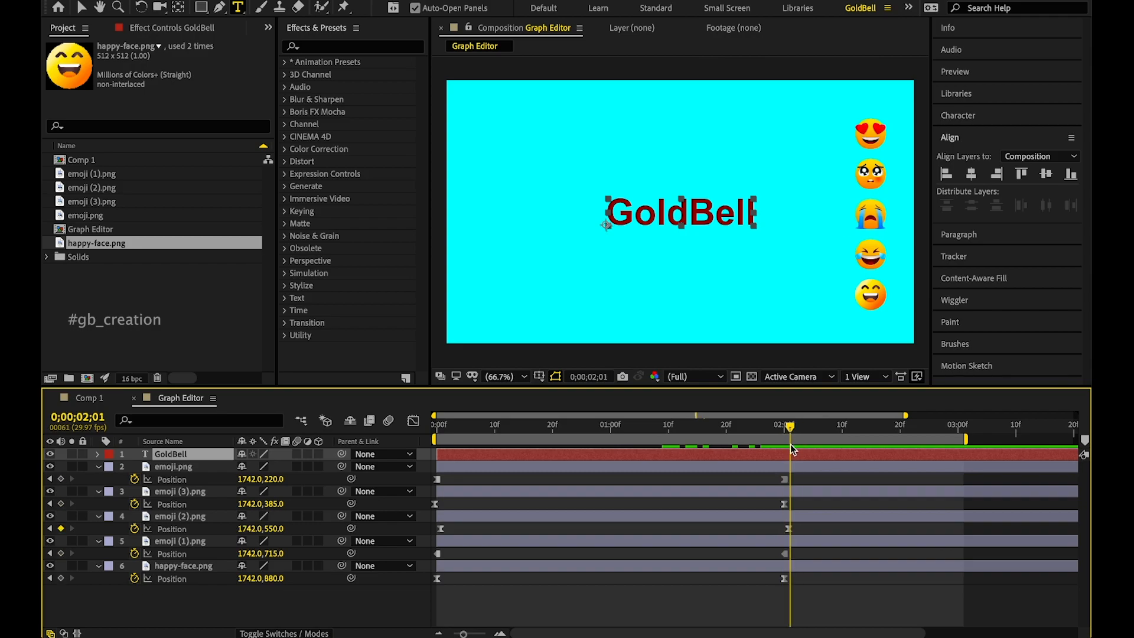
left_click_drag(159, 458, 158, 514)
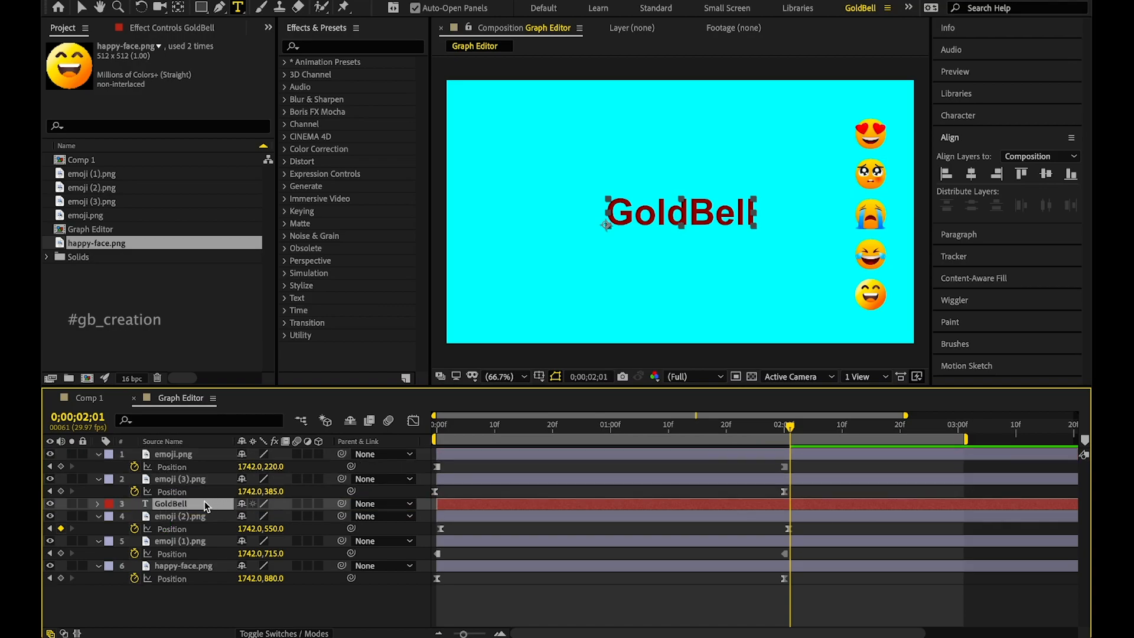
Step: Set the GoldBell layer's Scale to 112% and move its anchor point off the text's lower-left corner with the Pan Behind tool
left_click(178, 8)
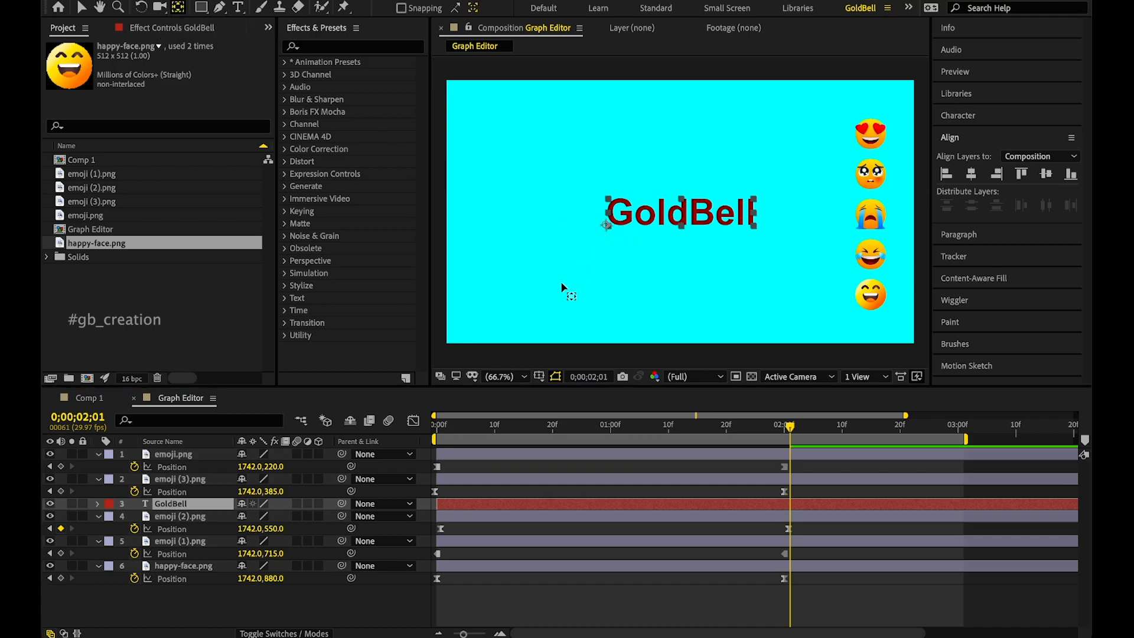
left_click(199, 503)
key("s")
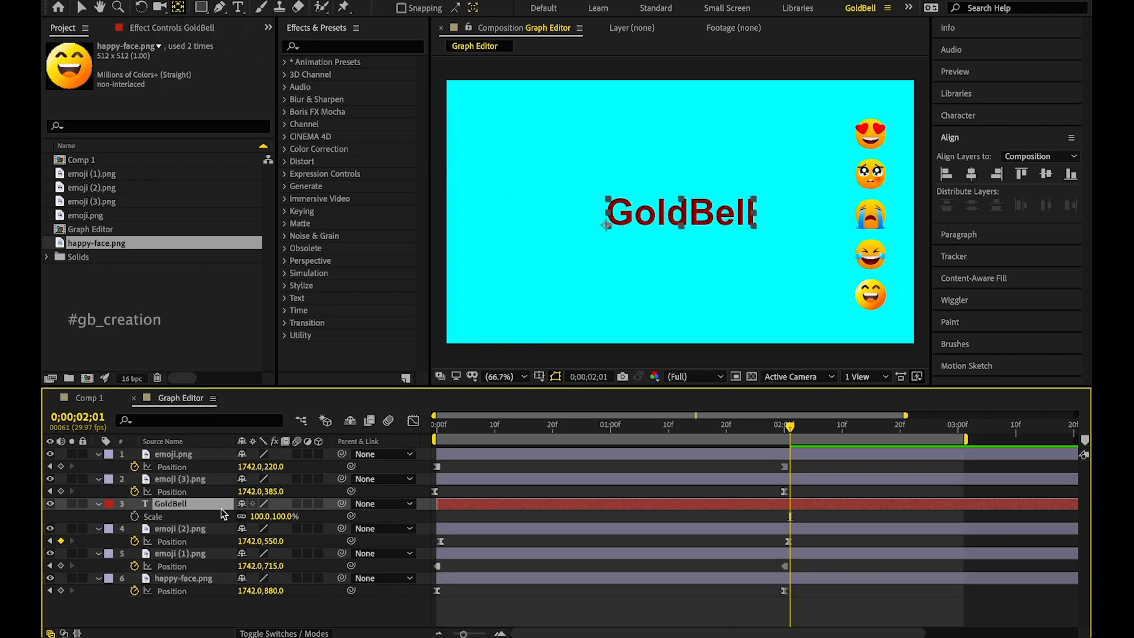
left_click_drag(257, 516, 282, 526)
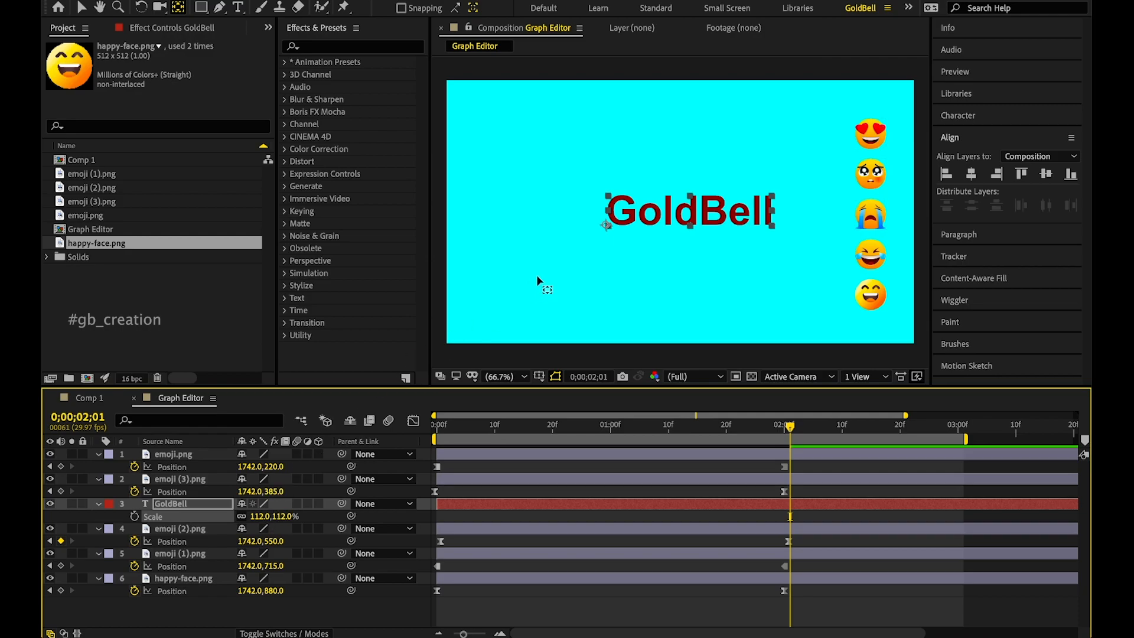
left_click(607, 228)
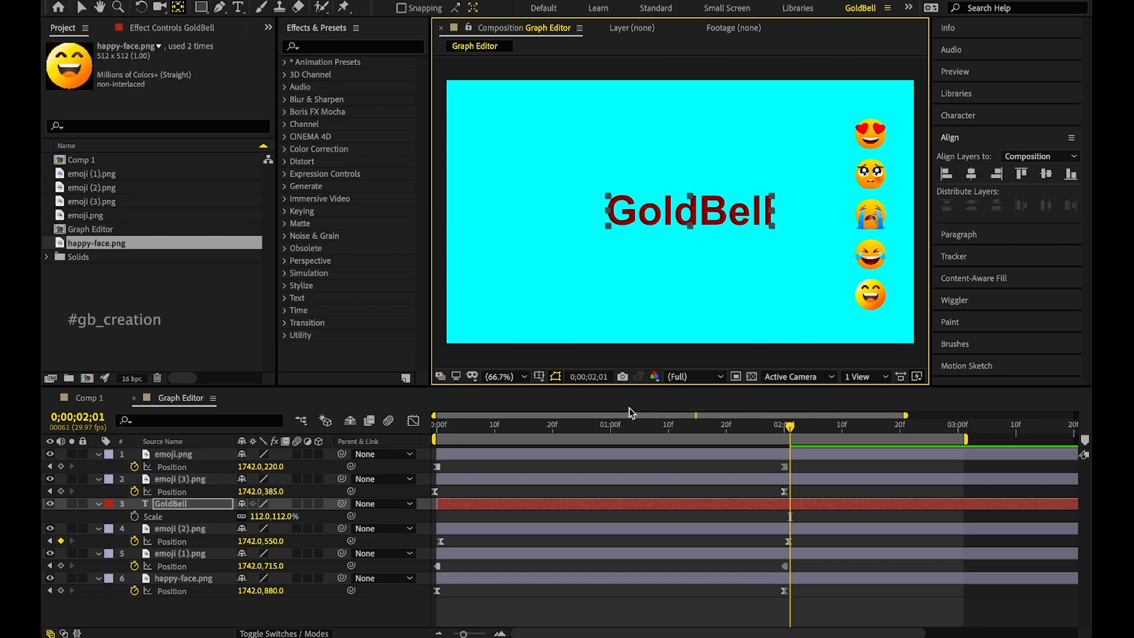
Step: Keyframe the GoldBell layer's Scale with 112% at 0;00;02;01 and 0% at 0;00;02;10
left_click(135, 516)
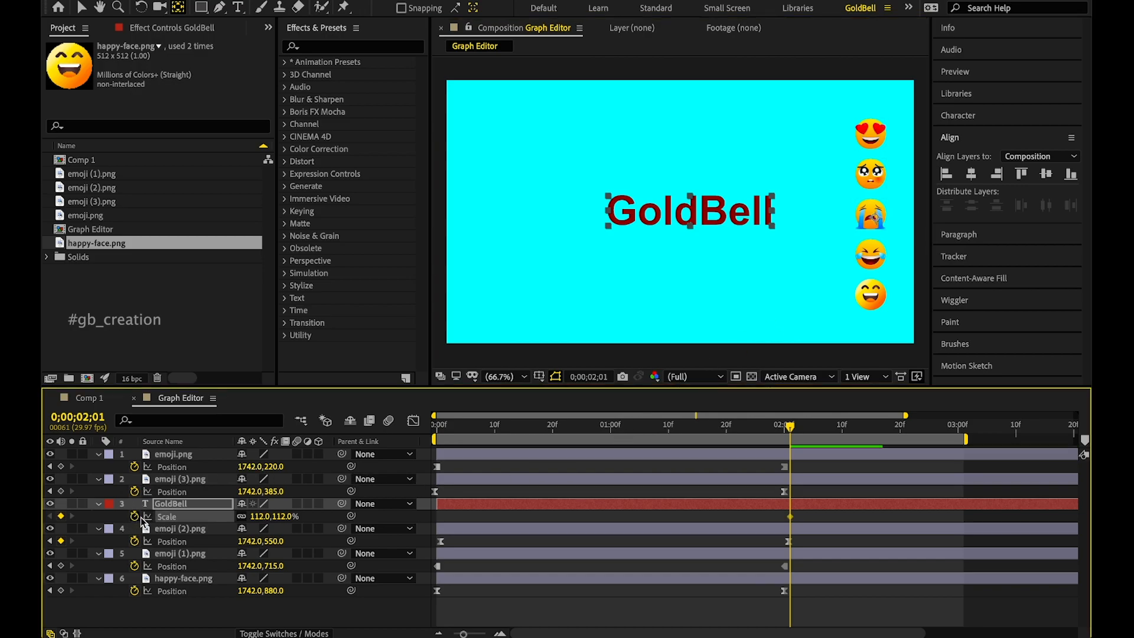
mouse_move(899, 429)
left_mouse_down()
mouse_move(880, 437)
mouse_move(900, 435)
left_mouse_up()
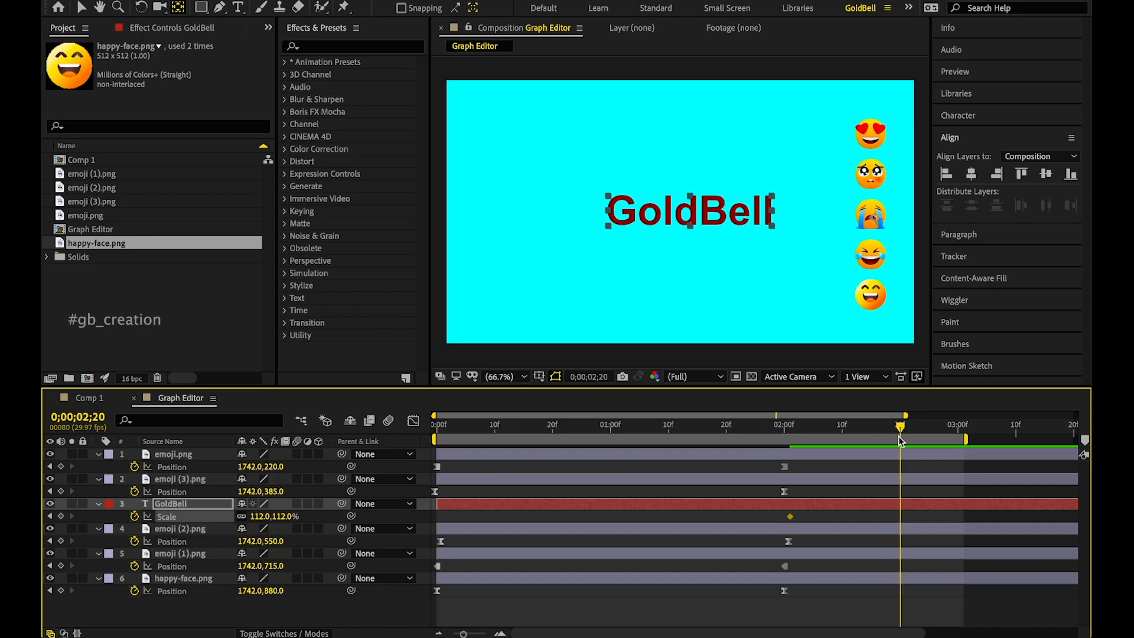
left_click(842, 427)
left_click_drag(263, 517, 188, 530)
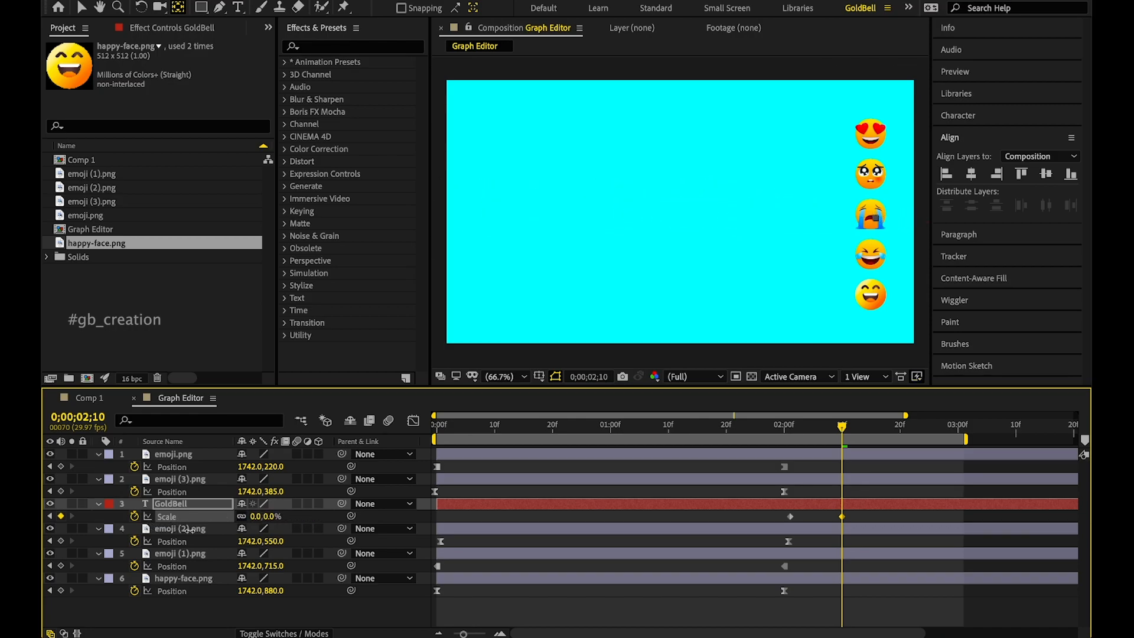
Step: Preview the emoji motion together with the GoldBell text's scale-down animation
left_click(781, 423)
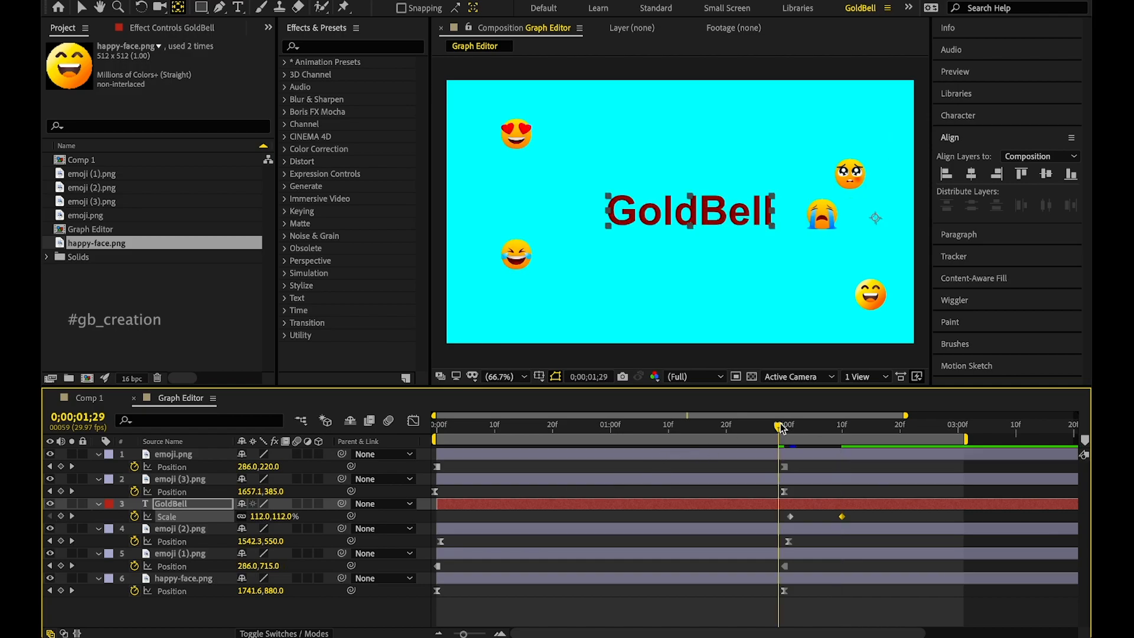
key("space")
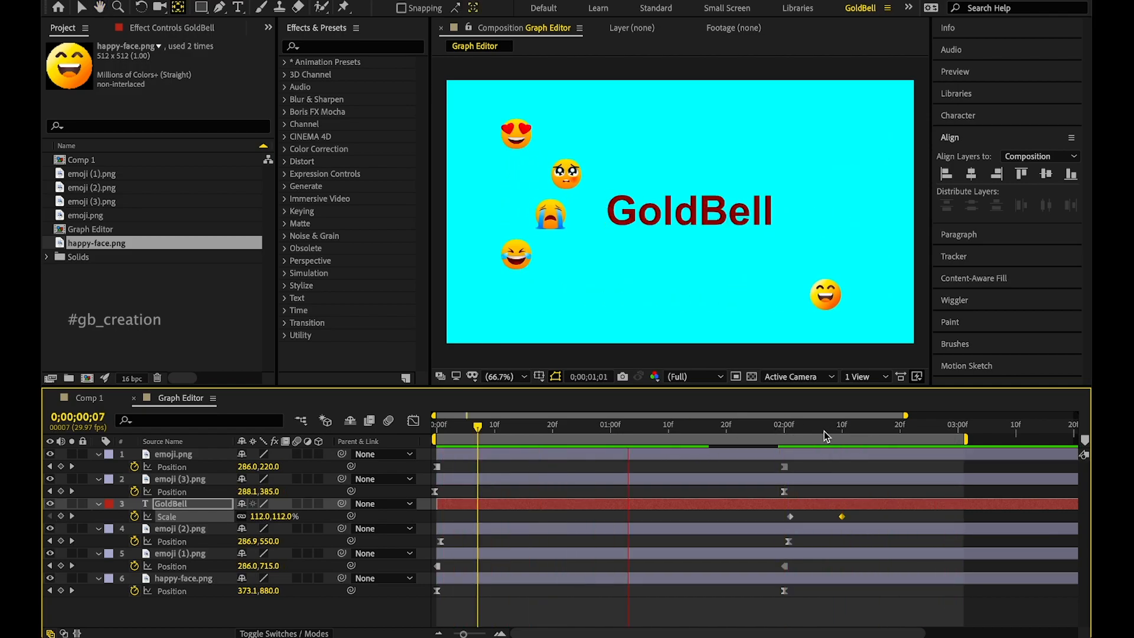
key("space")
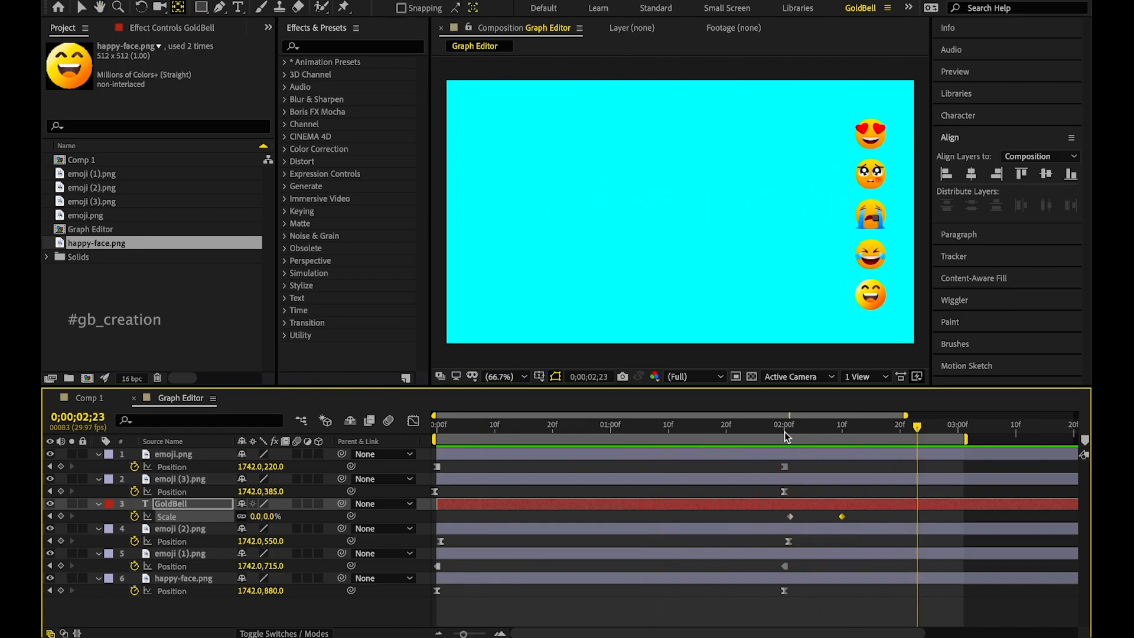
Step: Delete the GoldBell layer's 0% Scale keyframe and move its 112% keyframe to 0;00;02;10
left_click(785, 424)
left_click_drag(786, 429, 840, 441)
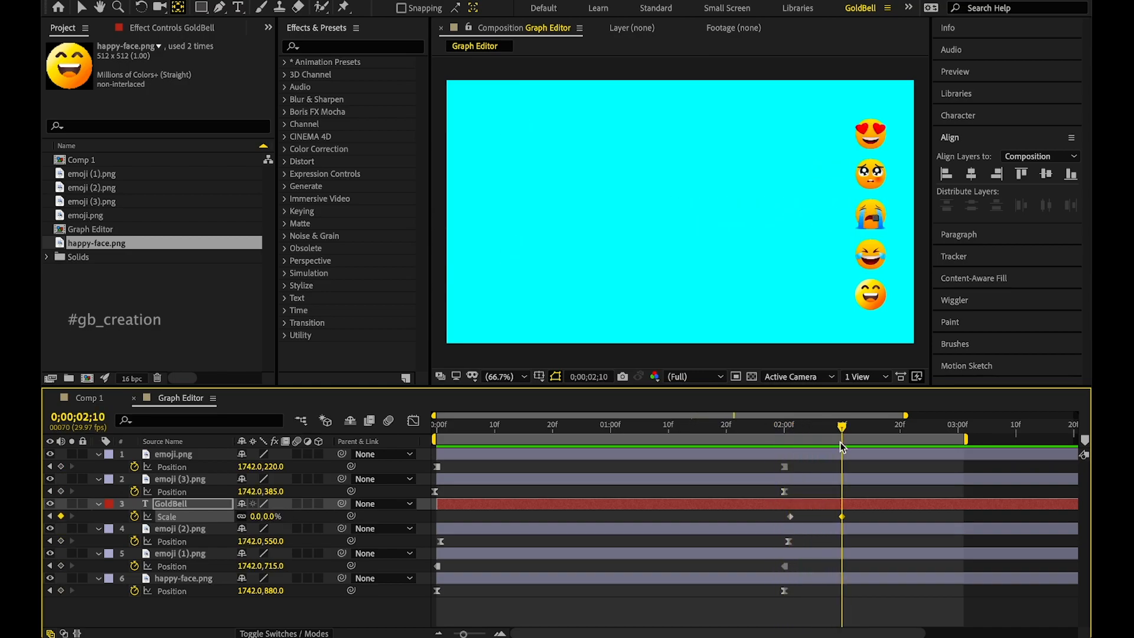
key("Delete")
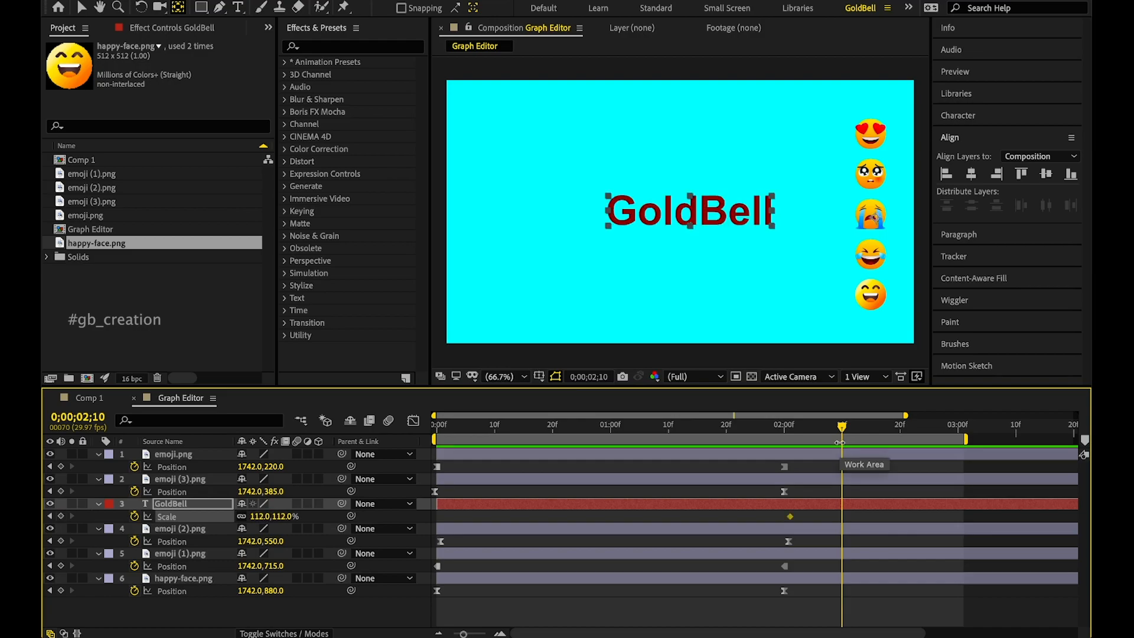
left_click_drag(815, 512, 845, 526)
Step: Keyframe the GoldBell layer's Scale at 3% at 0;00;02;01 and preview the text growing
left_click_drag(842, 425, 790, 432)
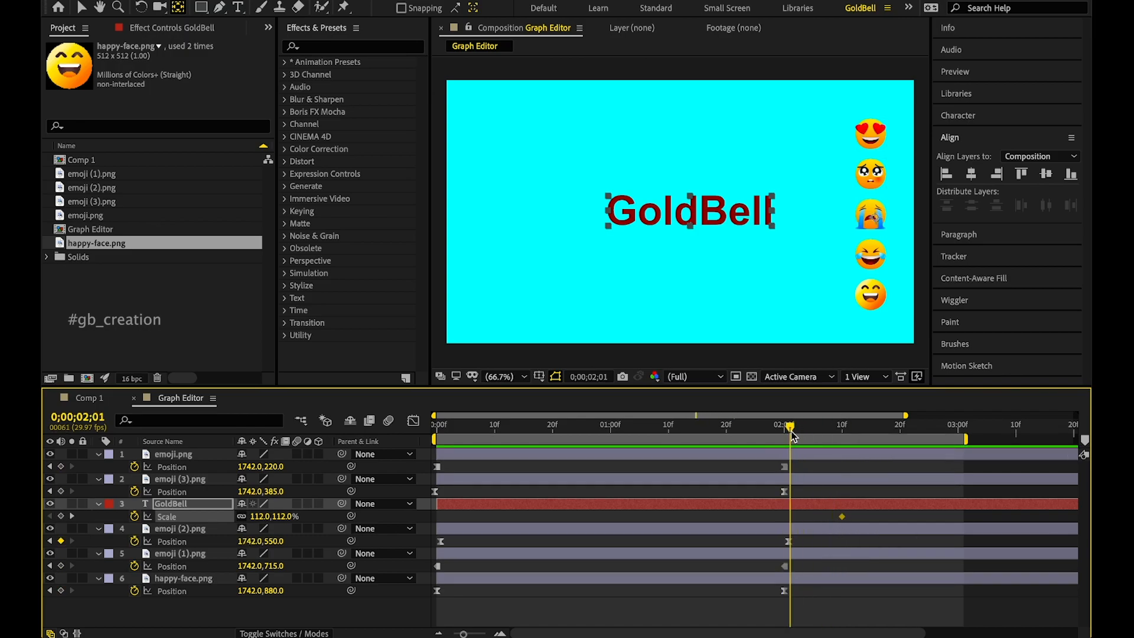
left_click_drag(266, 516, 173, 507)
key("space")
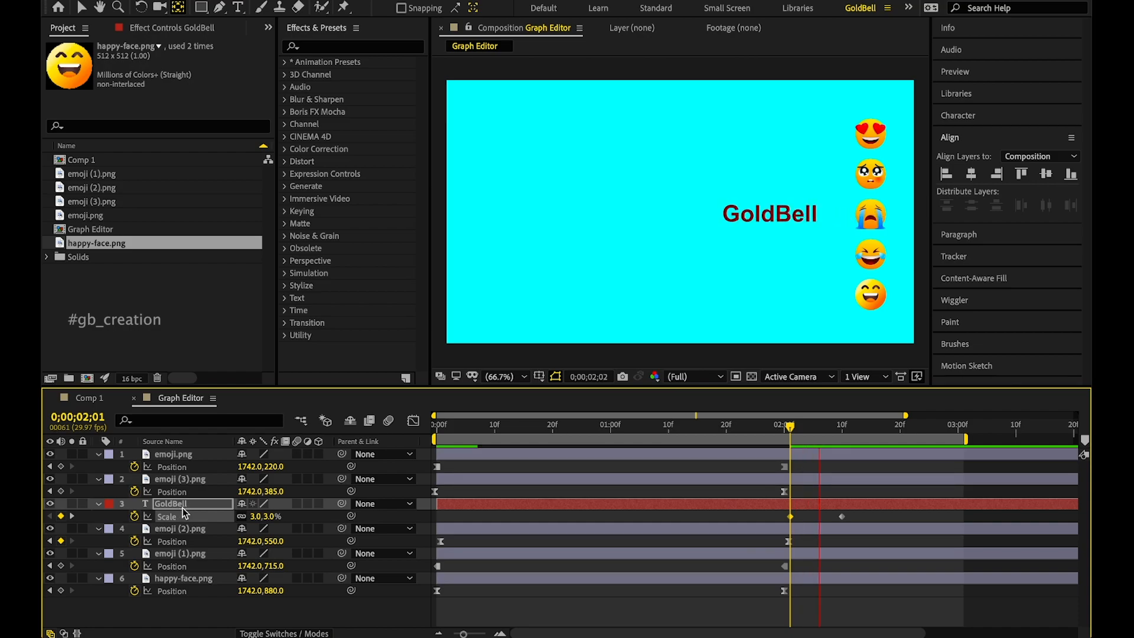
left_click_drag(785, 429, 826, 435)
Step: Apply Easy Ease to both Scale keyframes of the GoldBell layer
left_click_drag(872, 516, 782, 518)
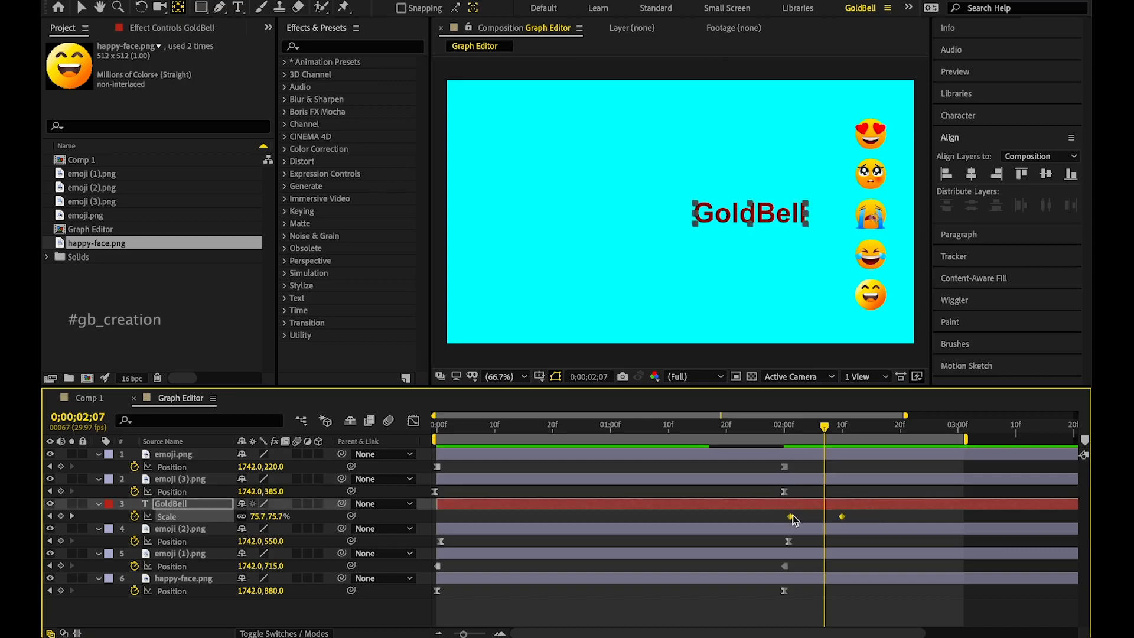
right_click(790, 516)
mouse_move(825, 626)
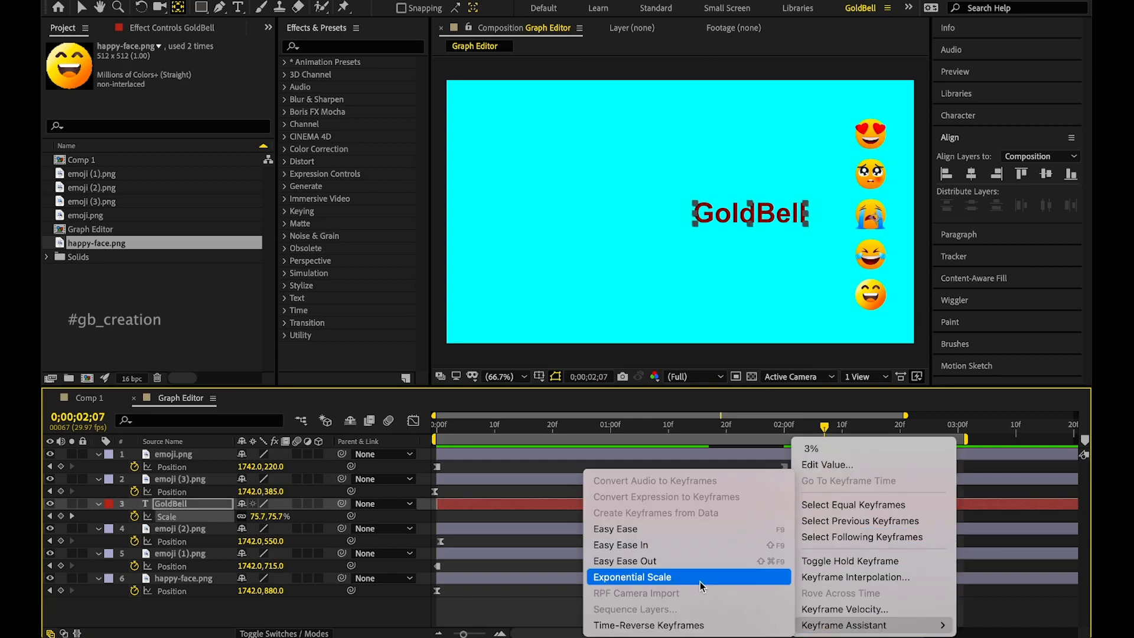
left_click(665, 531)
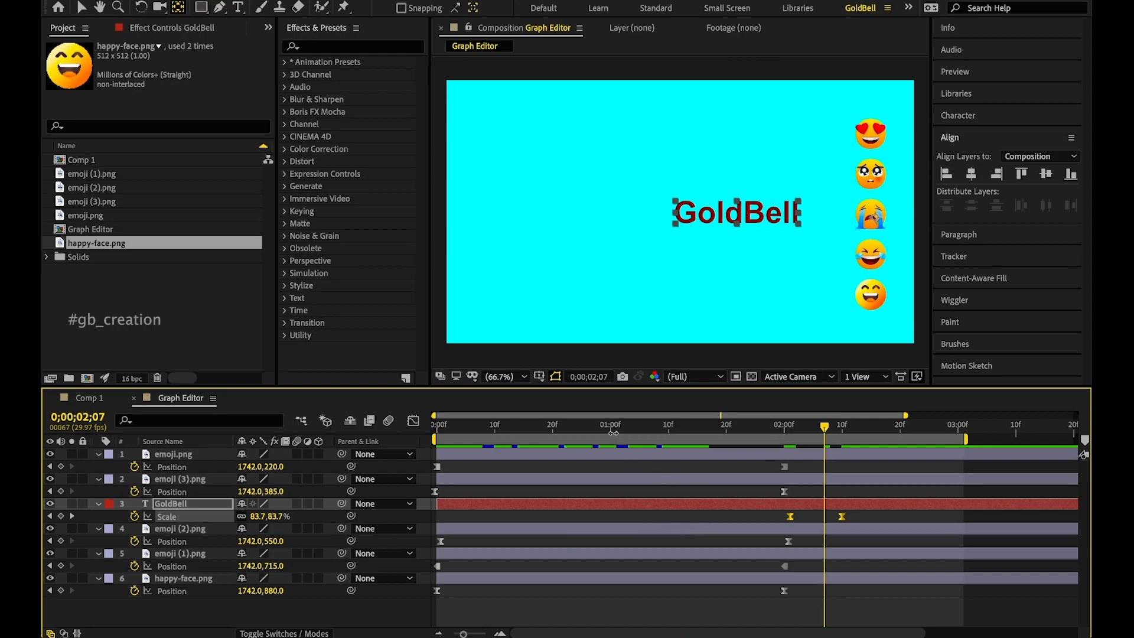
Step: Reshape the GoldBell Scale speed graph into a steep peak near 0;00;02;08 and play back the animation
left_click(413, 421)
left_click_drag(752, 546, 813, 600)
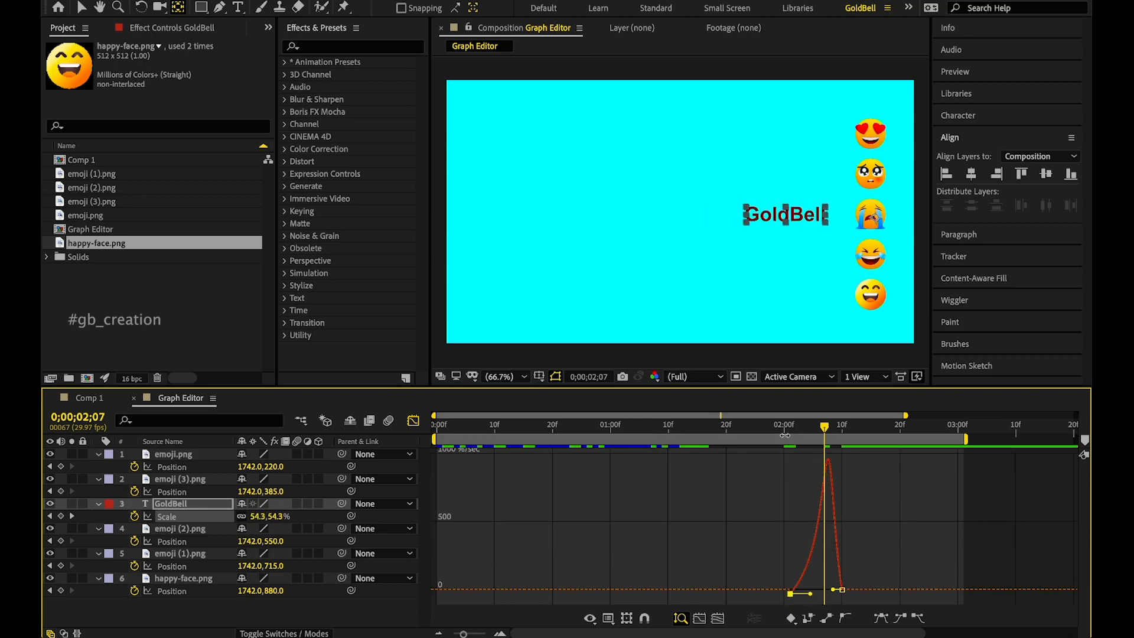
left_click_drag(784, 428, 781, 456)
key("space")
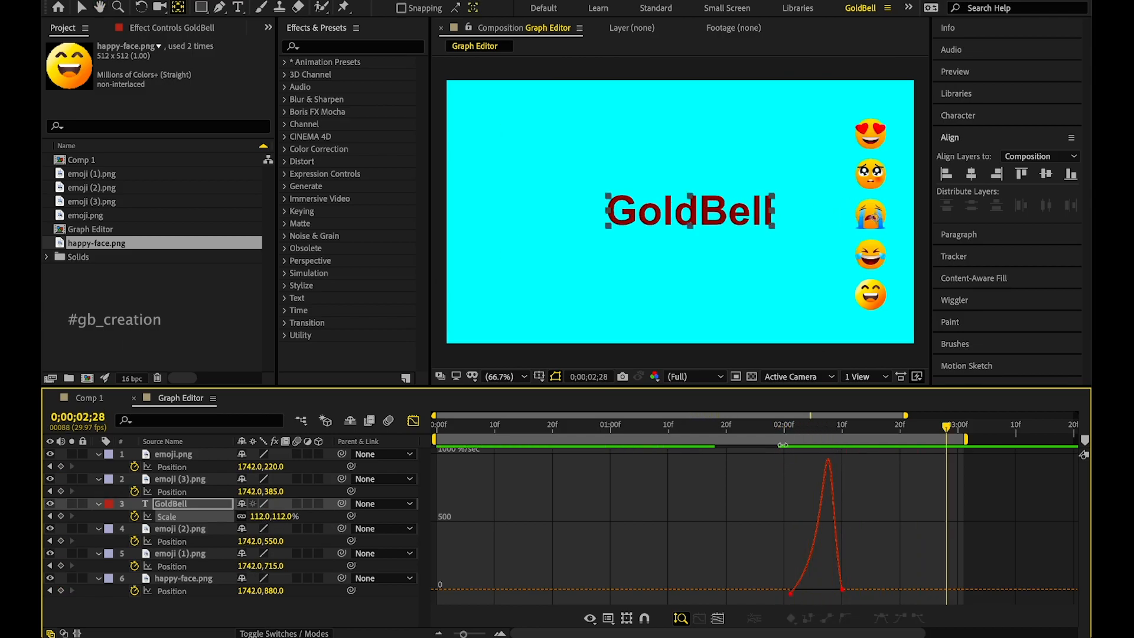
left_click(784, 431)
key("space")
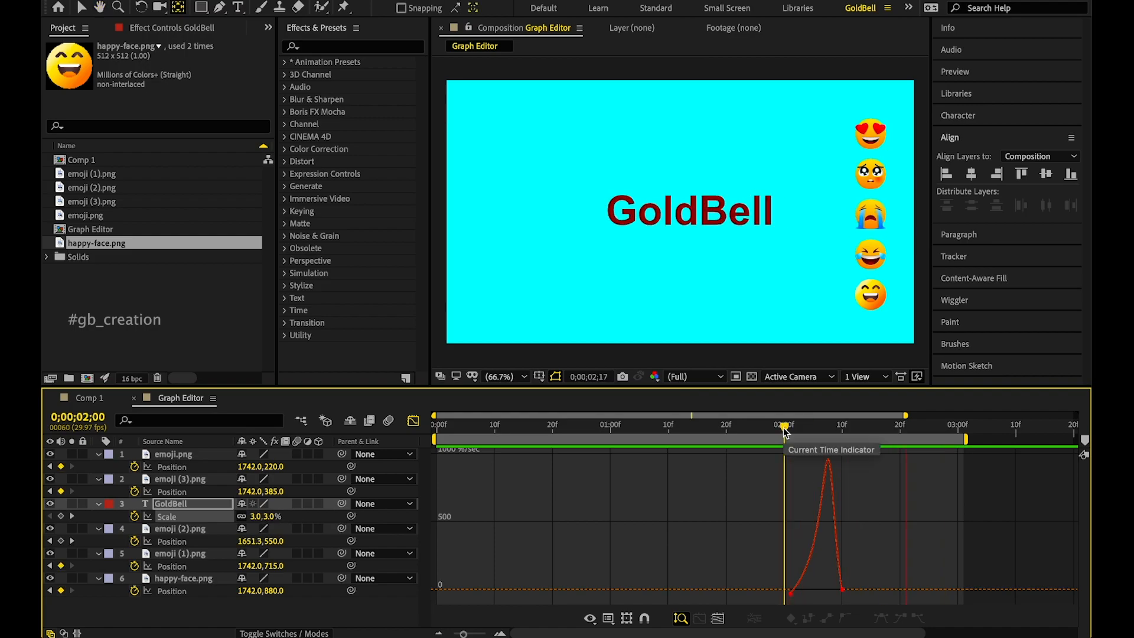
key("space")
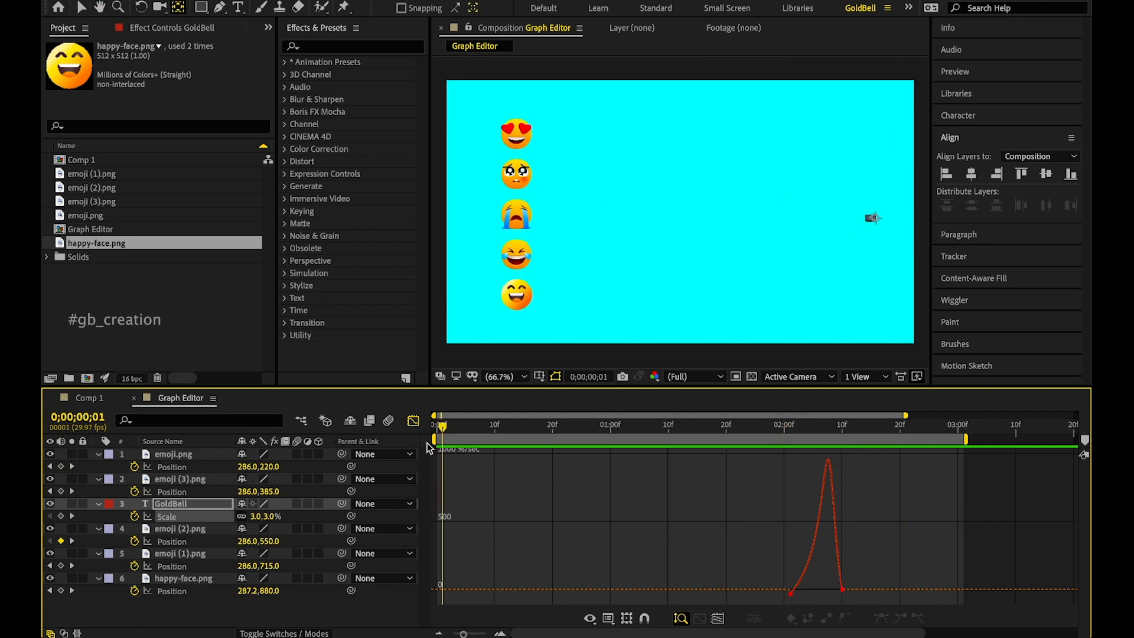
Step: Close the Graph Editor, make the GoldBell layer start at 0;00;02;00, and preview the animation
left_click_drag(462, 437, 789, 495)
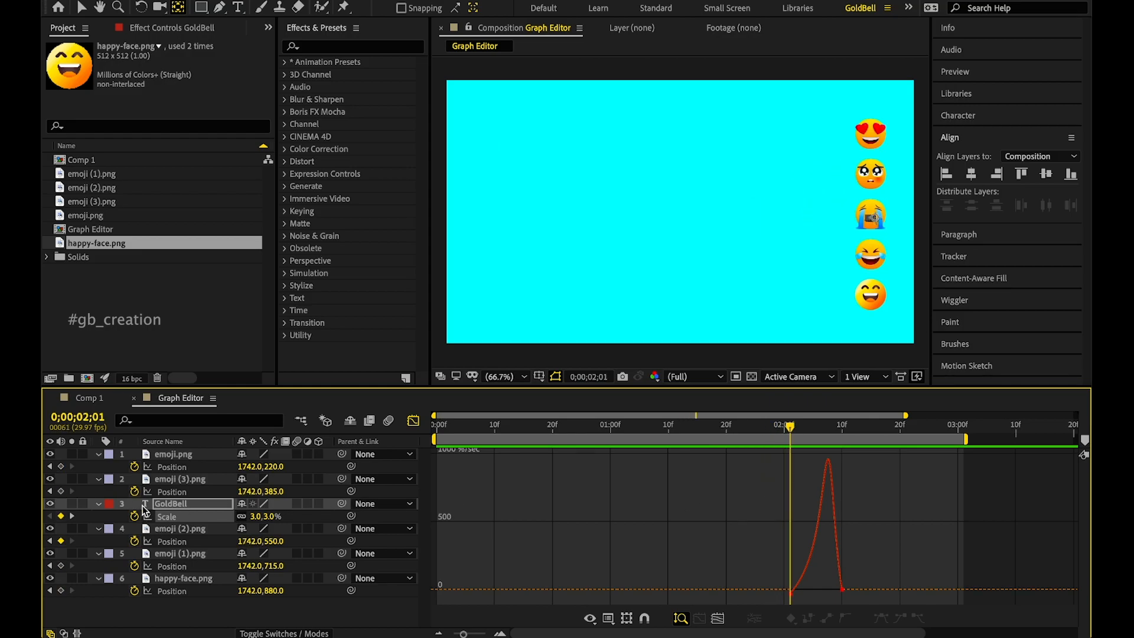
left_click(415, 423)
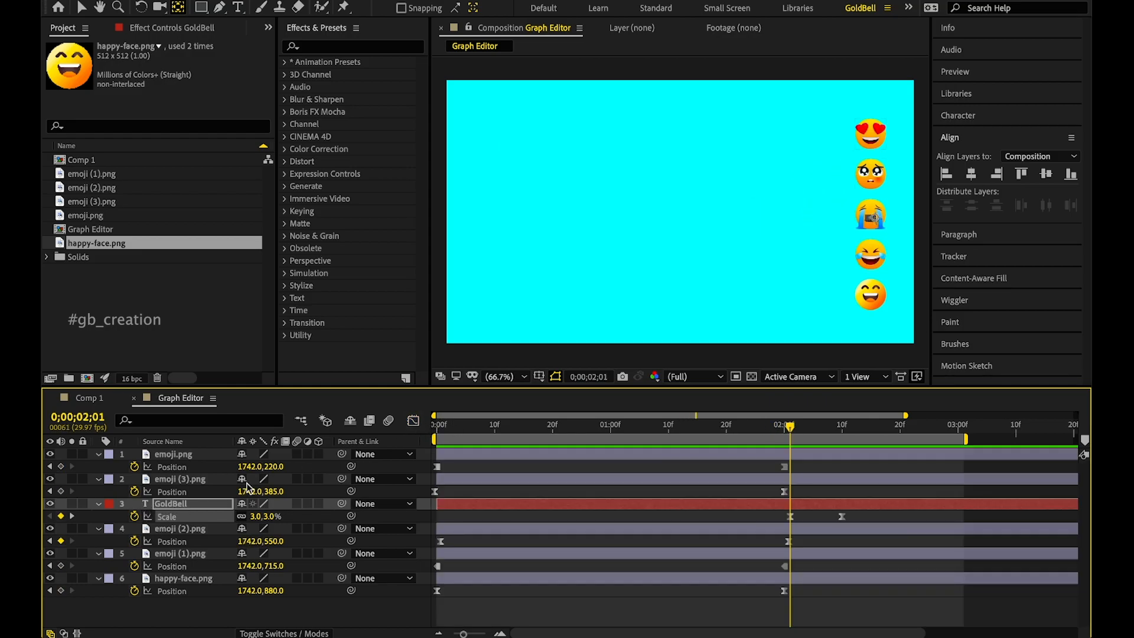
left_click(171, 503)
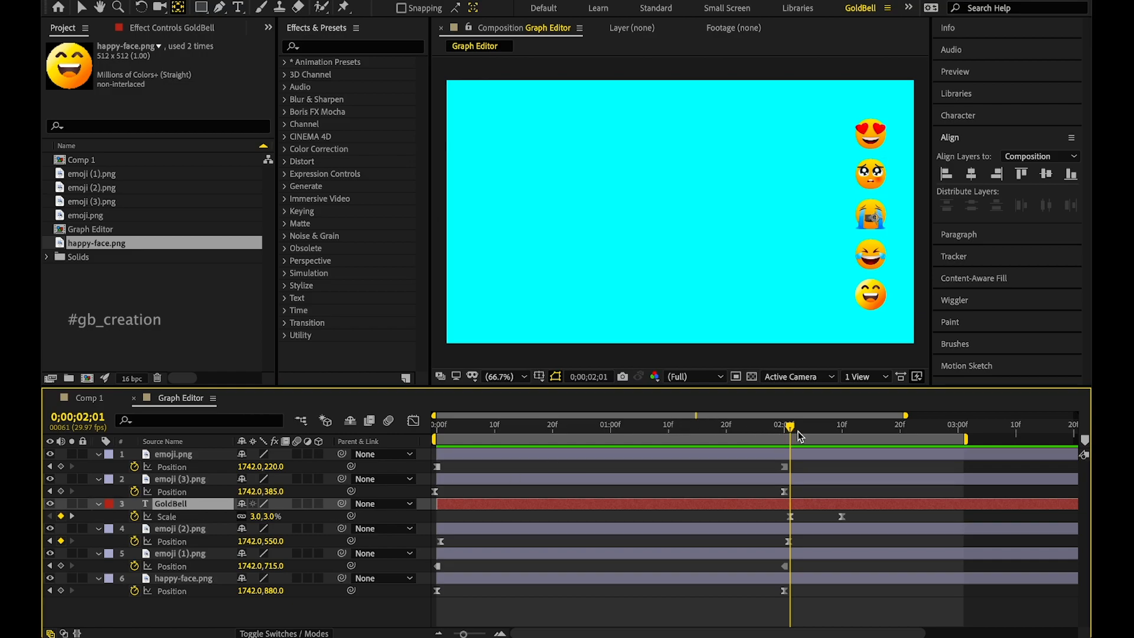
left_click_drag(790, 431, 788, 434)
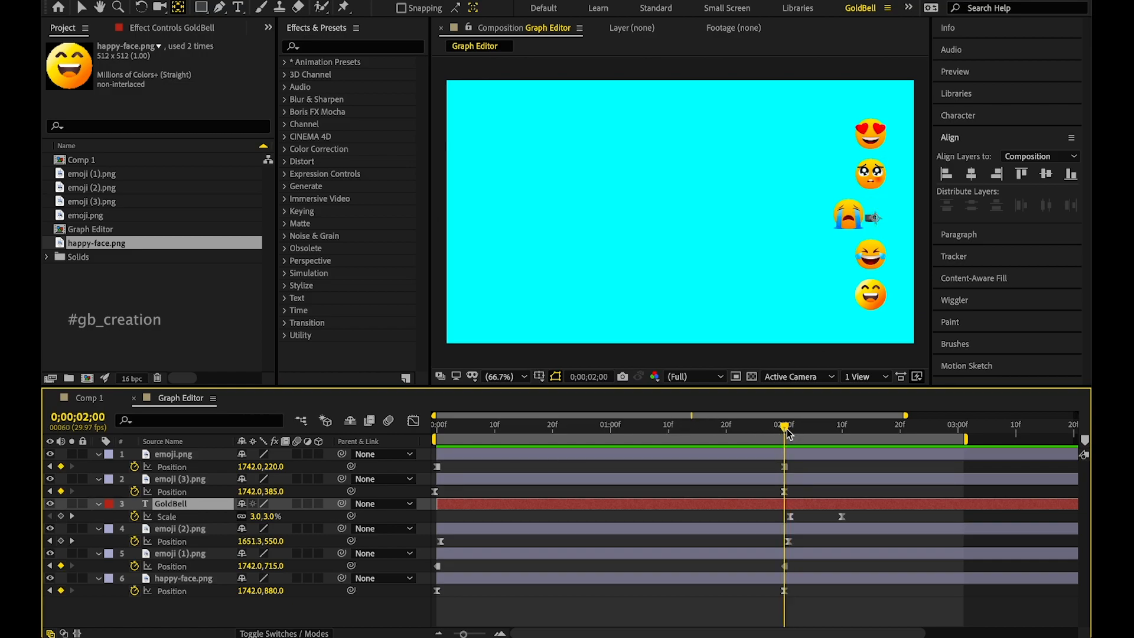
key("alt+bracketleft")
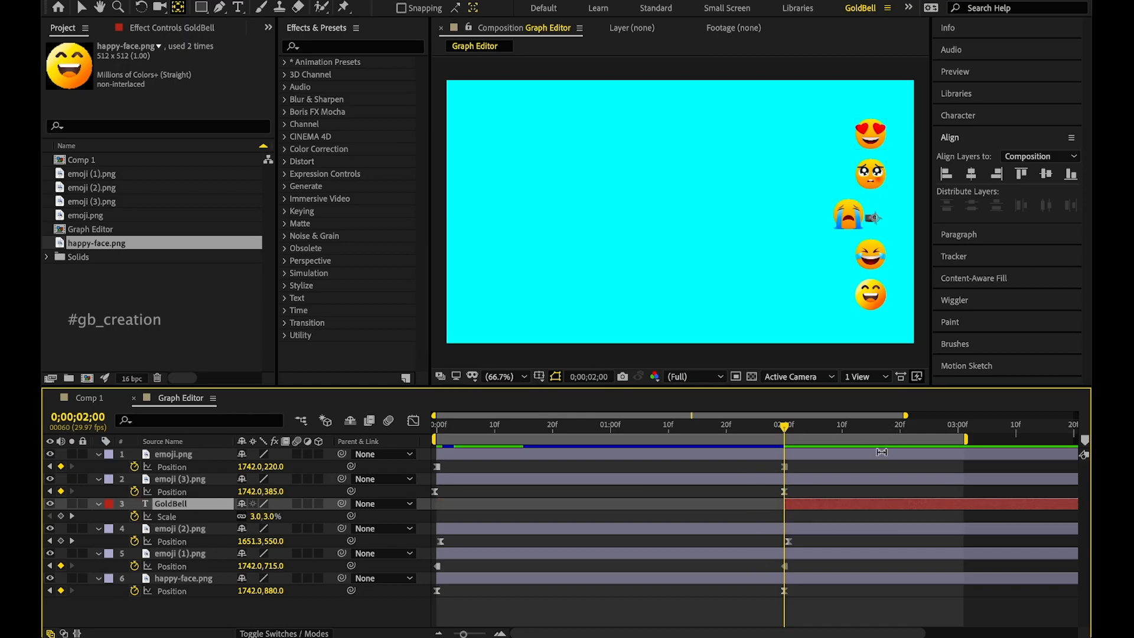
key("space")
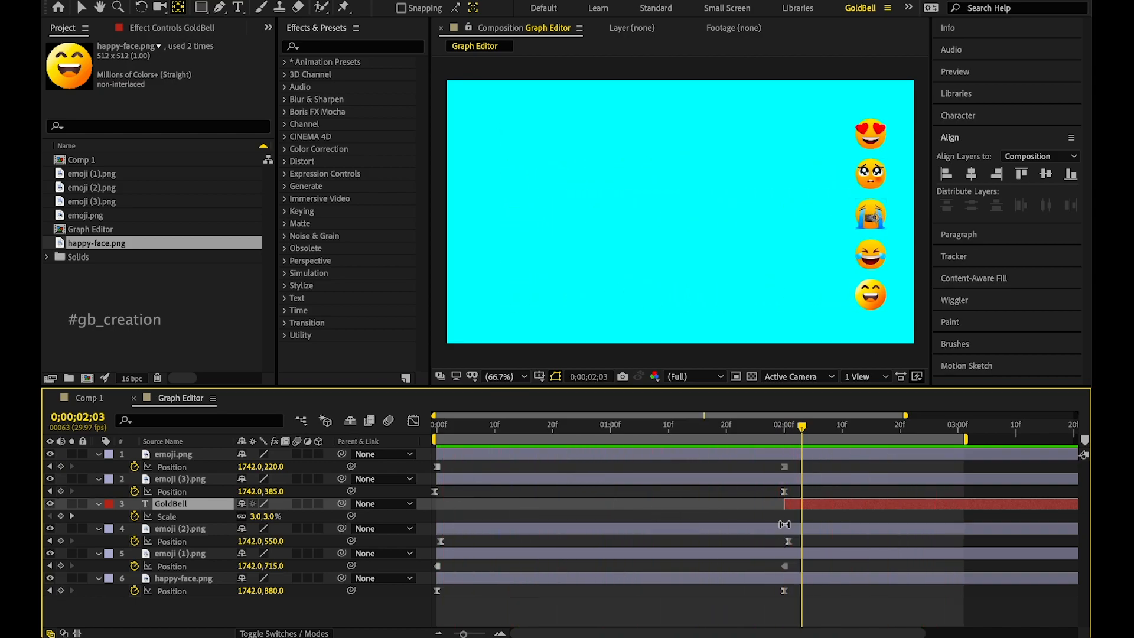
Step: Move both GoldBell Scale keyframes back to 0;00;02;01 and 0;00;02;10, and extend the work area to about 0;00;04;00
left_click_drag(469, 634, 454, 634)
left_click_drag(916, 518, 997, 515)
left_click_drag(769, 520, 695, 529)
Step: Play back the complete emoji and text animation and display the GoldBell Scale speed graph
left_click(693, 425)
key("space")
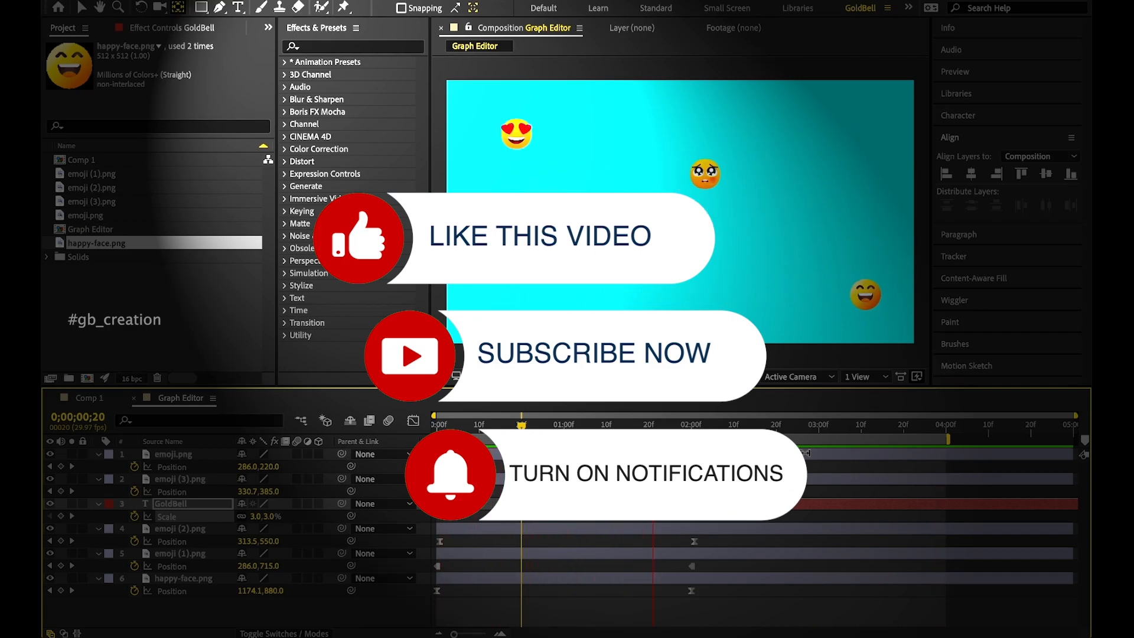
key("space")
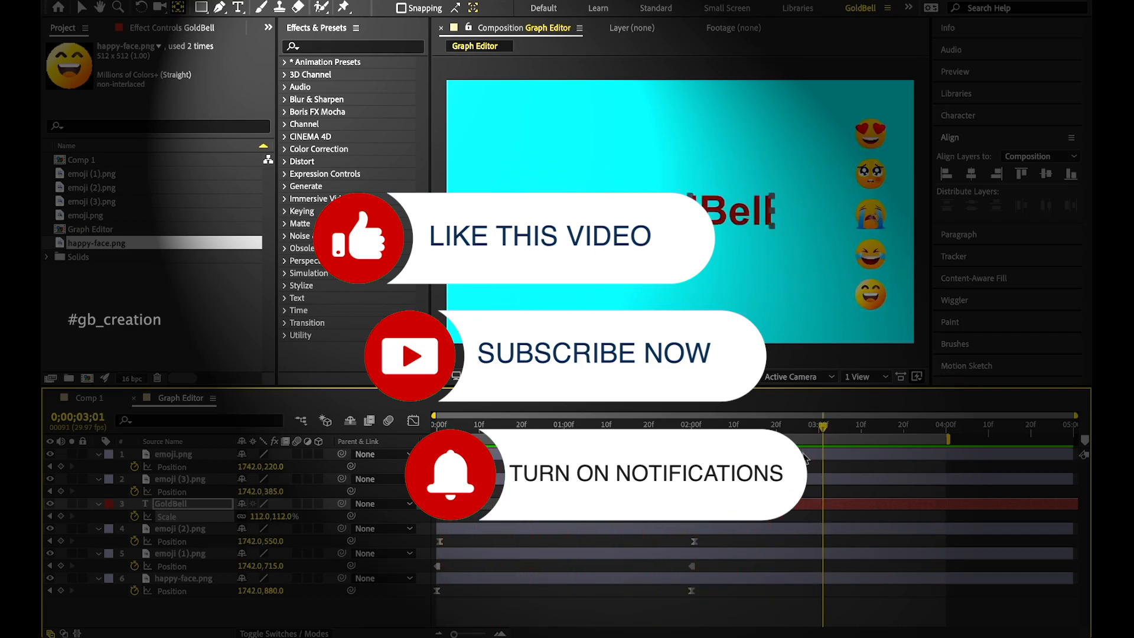
left_click_drag(826, 430, 616, 458)
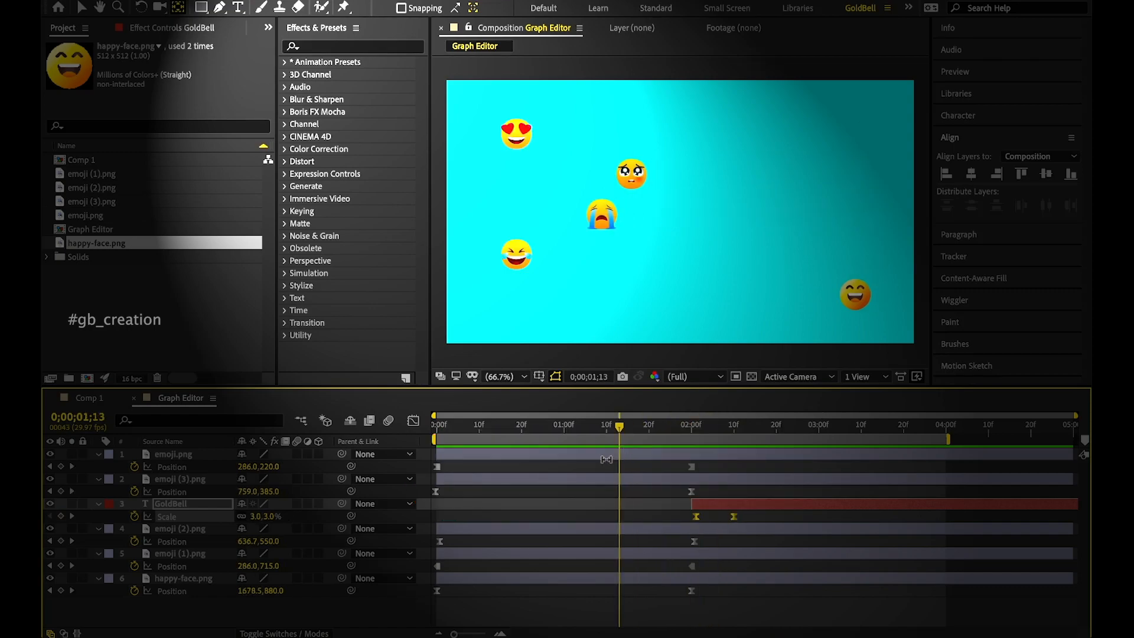
left_click(413, 421)
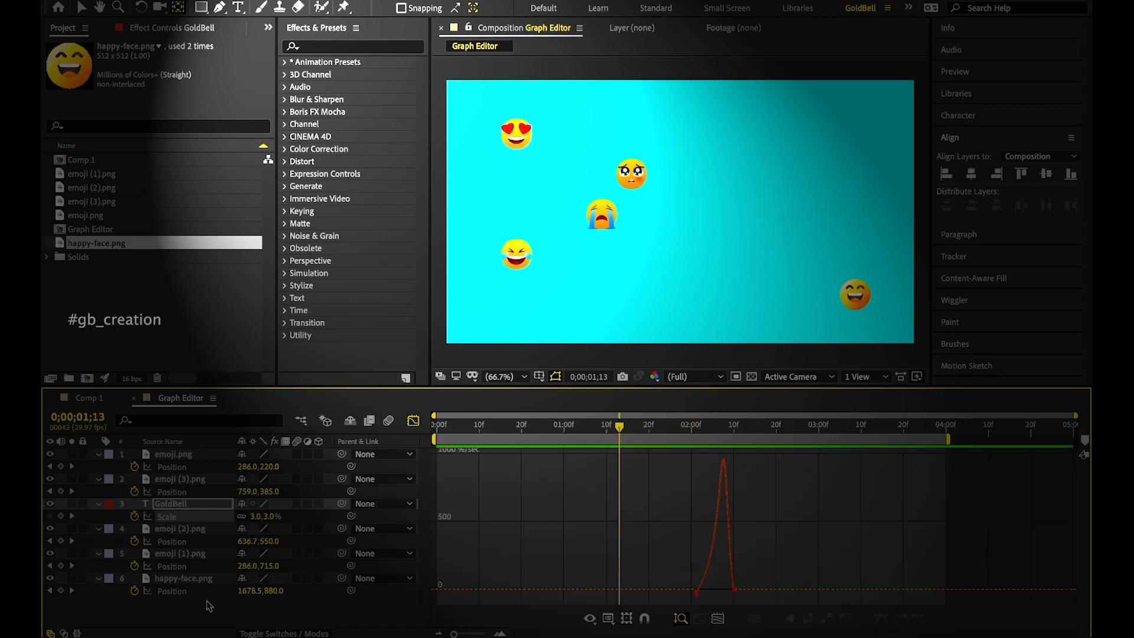